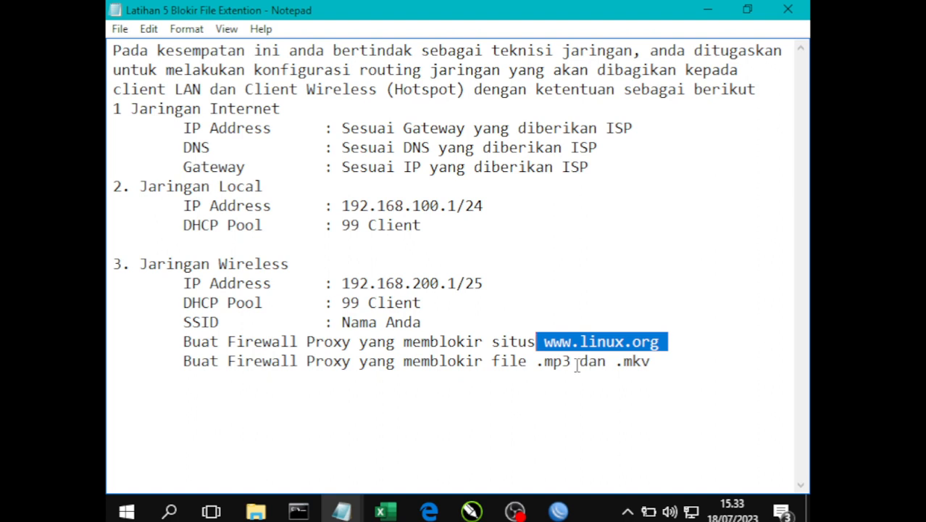
Highlight the .mp3 and .mkv extensions in the file-blocking requirement of the Latihan 5 notes.
{"action": "left_click_drag", "start_coordinate": [534, 361], "coordinate": [571, 362]}
{"action": "left_click", "coordinate": [622, 360]}
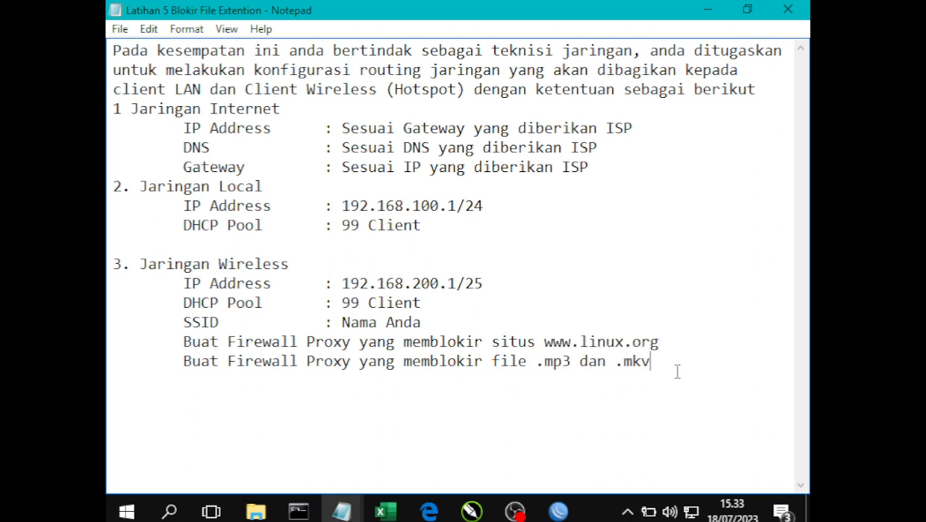
{"action": "left_click_drag", "start_coordinate": [652, 362], "coordinate": [607, 363]}
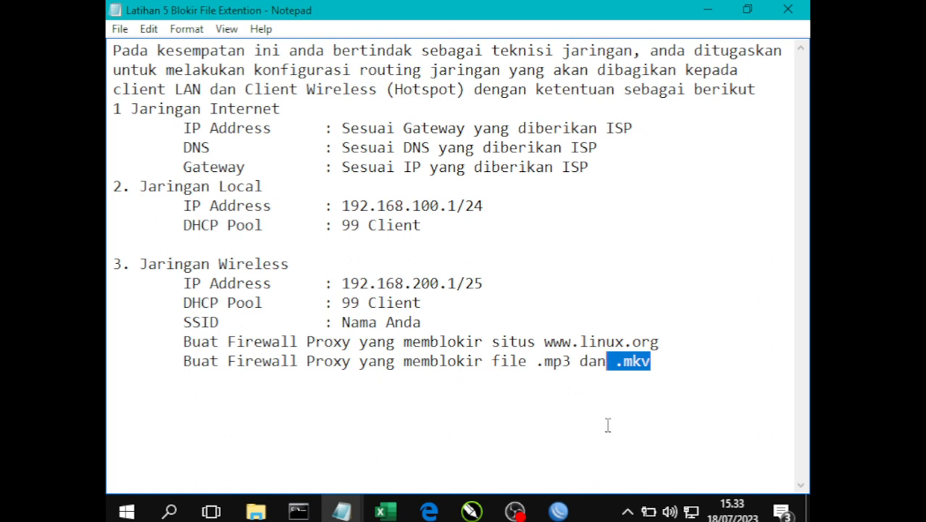
Switch to WinBox and reset the router configuration with No Default Configuration enabled.
{"action": "left_click", "coordinate": [558, 512]}
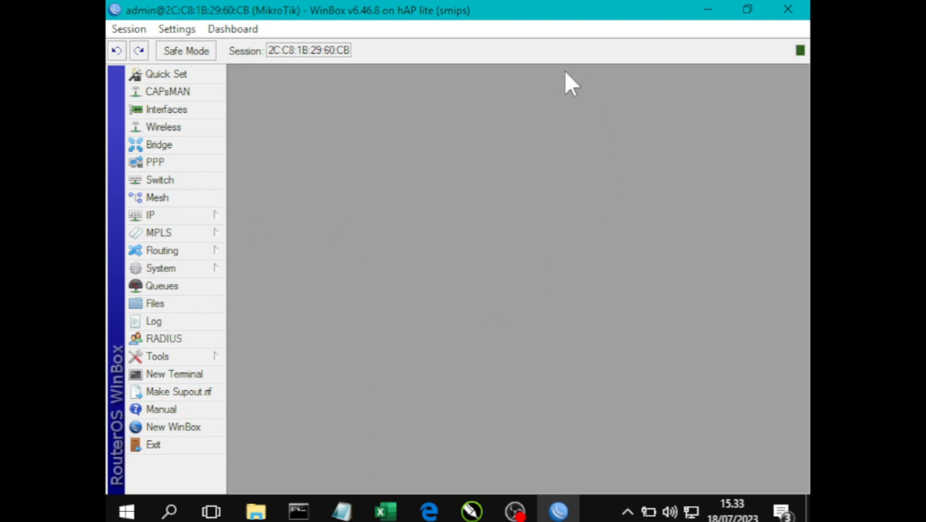
{"action": "left_click", "coordinate": [187, 270]}
{"action": "left_click", "coordinate": [290, 322]}
{"action": "left_click", "coordinate": [498, 287]}
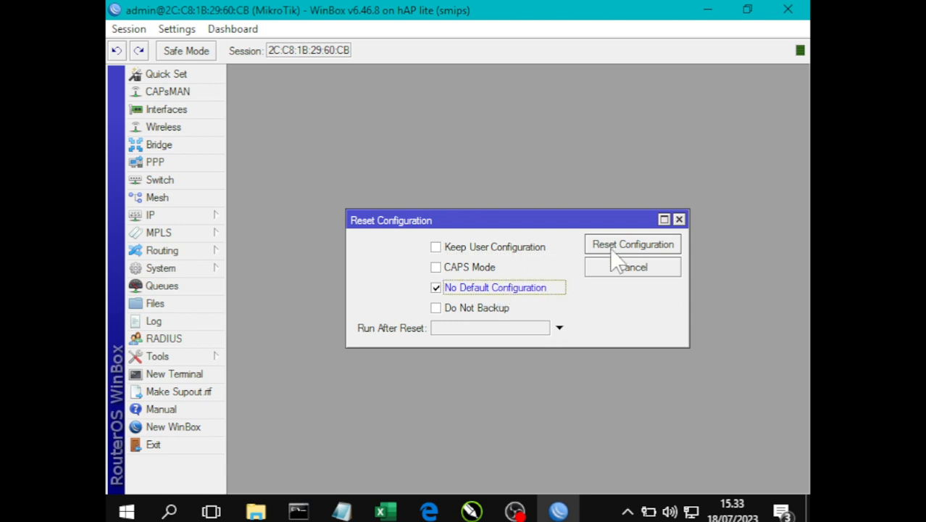
{"action": "left_click", "coordinate": [612, 251]}
{"action": "left_click", "coordinate": [534, 274]}
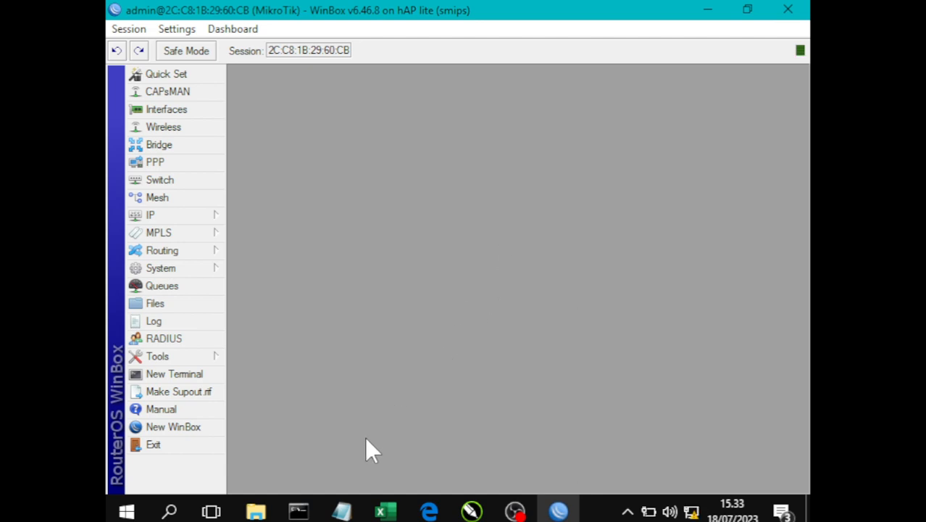
Switch to the Latihan 5 Blokir File Extention notes in Notepad and review the two firewall proxy requirements.
{"action": "mouse_move", "coordinate": [341, 512]}
{"action": "mouse_move", "coordinate": [308, 434]}
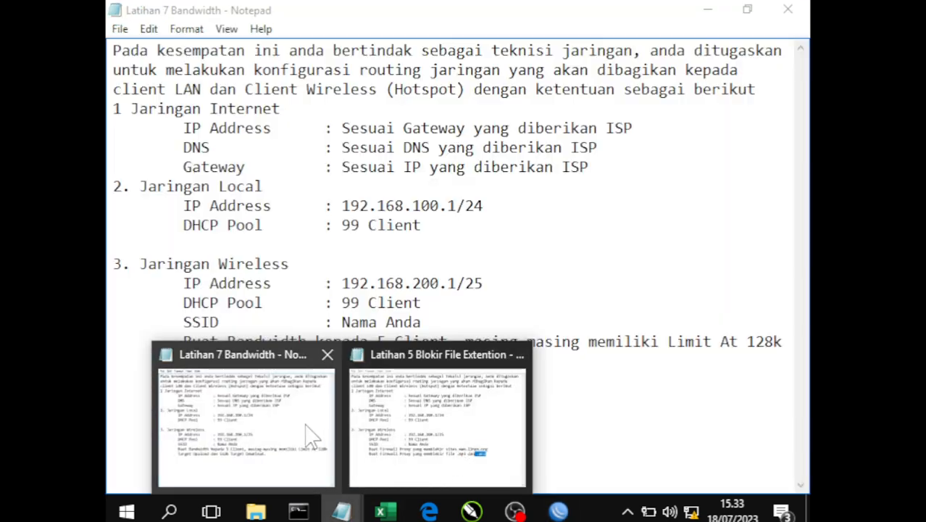
{"action": "left_click", "coordinate": [435, 424]}
{"action": "left_click", "coordinate": [439, 341]}
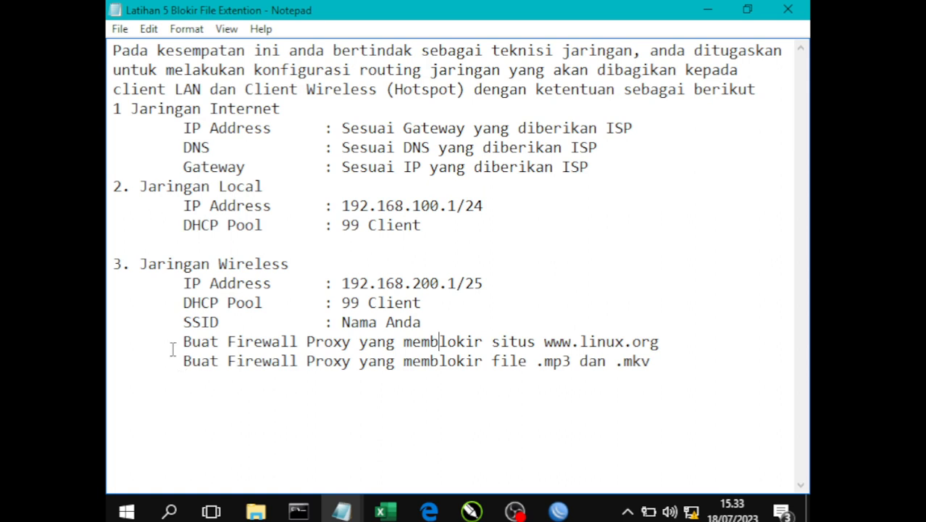
{"action": "left_click_drag", "start_coordinate": [174, 345], "coordinate": [701, 341]}
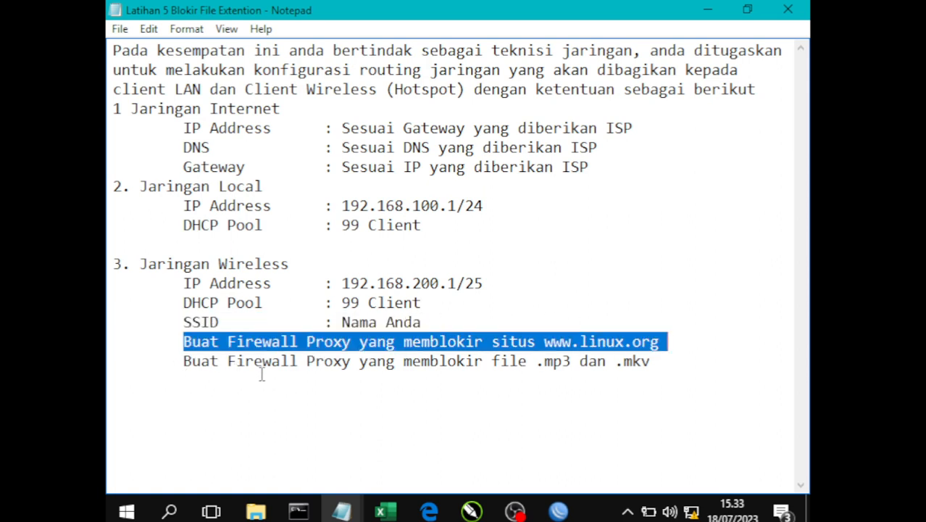
{"action": "left_click_drag", "start_coordinate": [178, 362], "coordinate": [681, 362]}
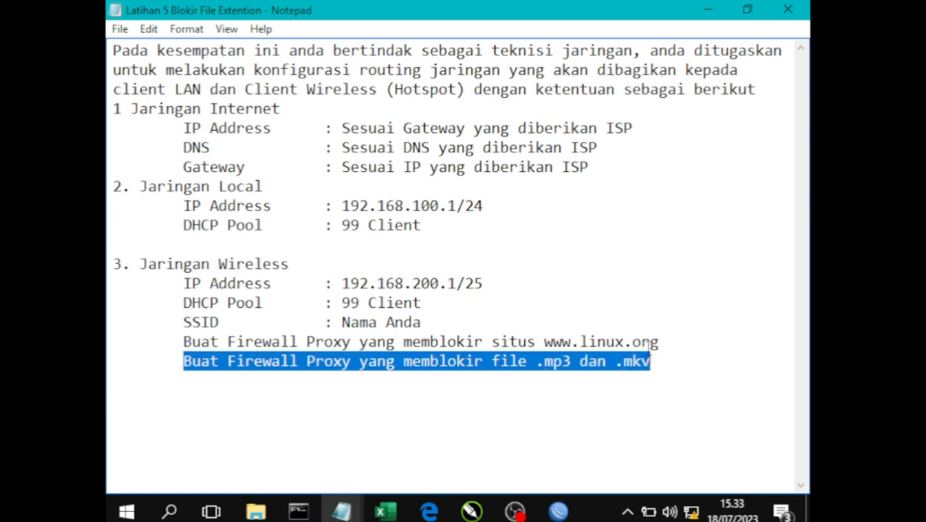
{"action": "left_click", "coordinate": [656, 368]}
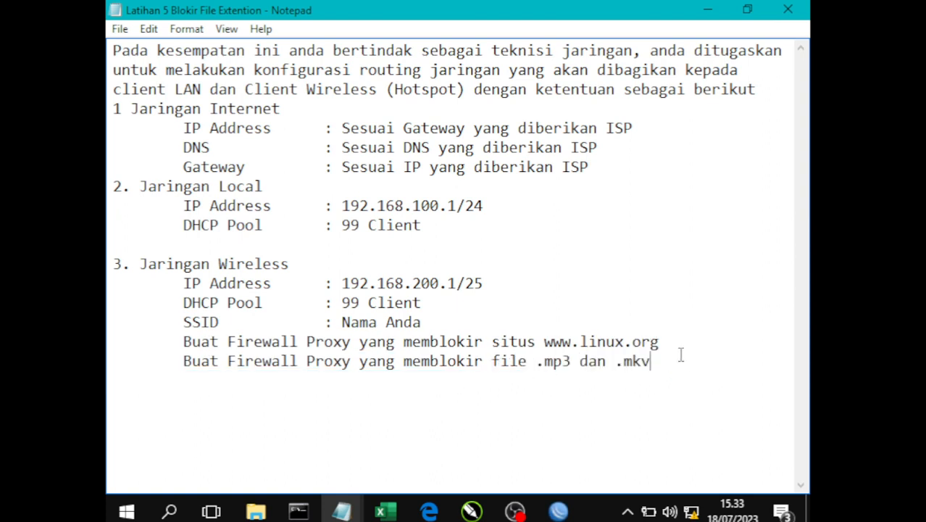
Open the Latihan 7 Bandwidth notes and review the bandwidth requirement for the wireless clients.
{"action": "mouse_move", "coordinate": [342, 511]}
{"action": "left_click", "coordinate": [259, 458]}
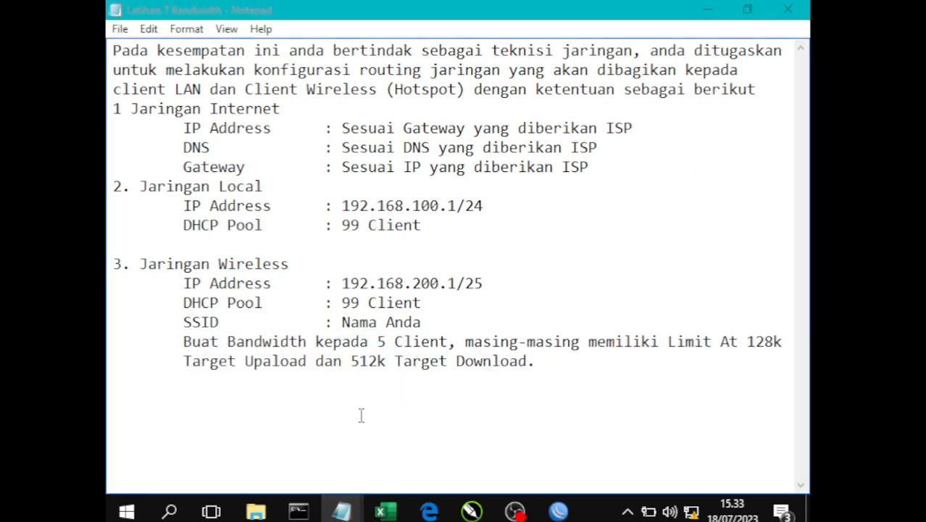
{"action": "left_click_drag", "start_coordinate": [186, 347], "coordinate": [435, 344]}
{"action": "left_click", "coordinate": [407, 350]}
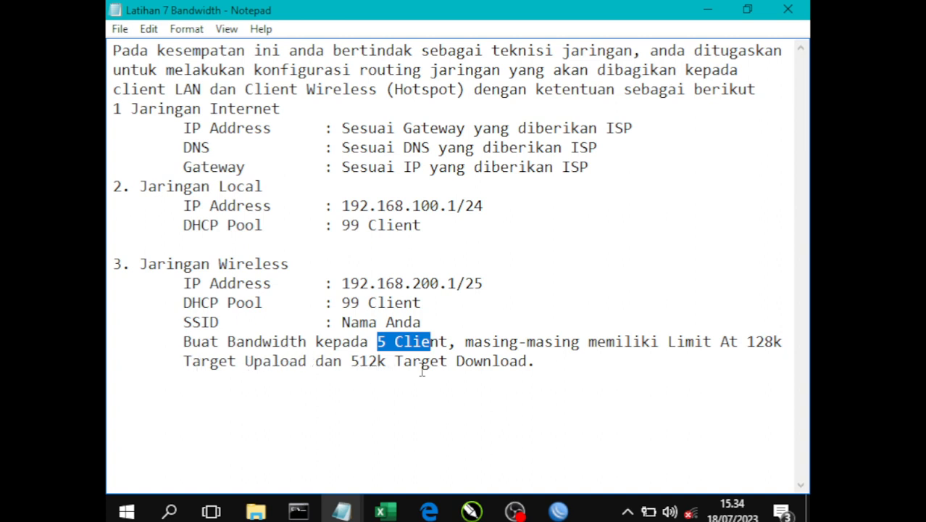
{"action": "left_click", "coordinate": [536, 374]}
{"action": "left_click", "coordinate": [558, 511]}
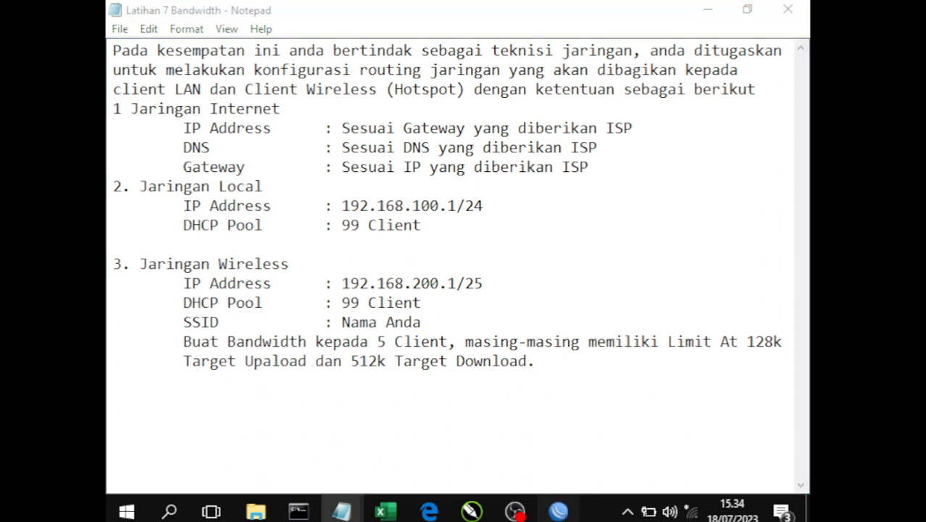
{"action": "right_click", "coordinate": [558, 512]}
{"action": "left_click", "coordinate": [732, 372]}
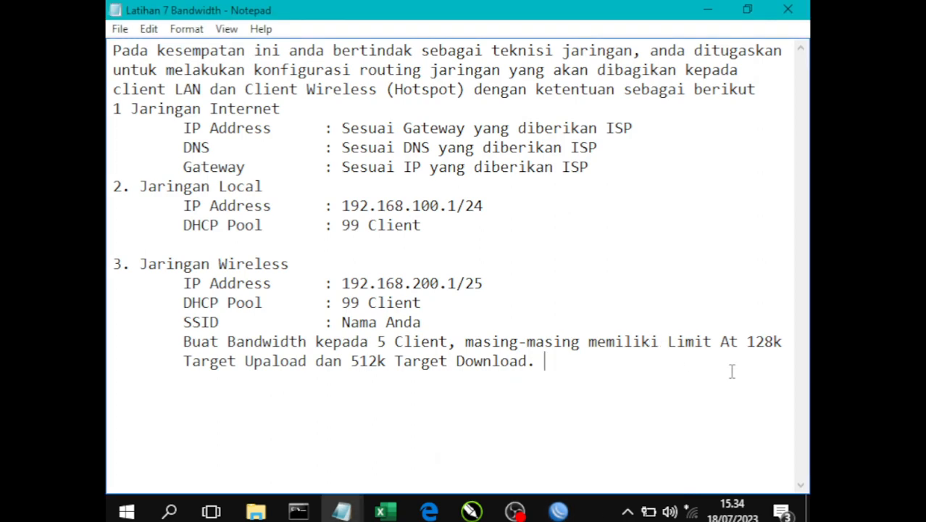
Close the Command Prompt window that is running the continuous ping to google.com.
{"action": "left_click", "coordinate": [348, 513]}
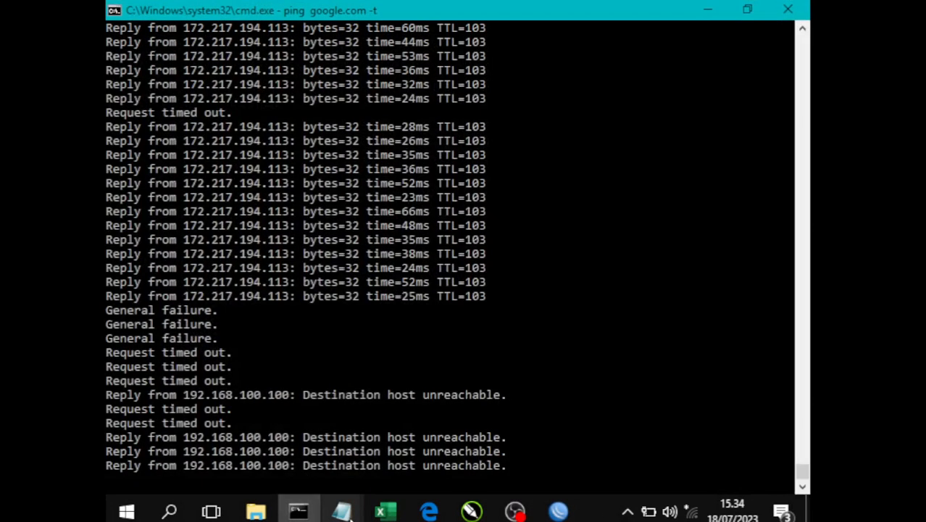
{"action": "left_click", "coordinate": [349, 515]}
{"action": "left_click", "coordinate": [618, 261]}
{"action": "left_click", "coordinate": [788, 10]}
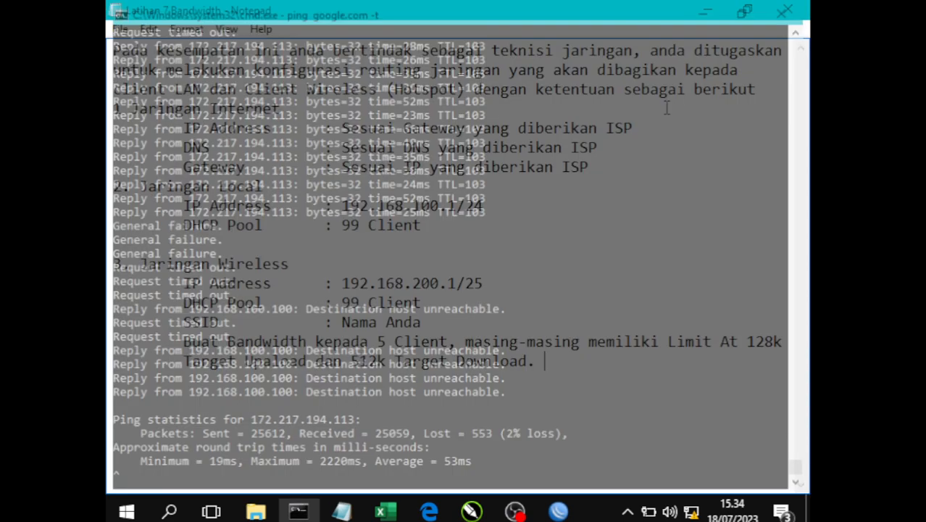
Compare the firewall proxy requirements in the Latihan 5 notes with the upload and download limits in Latihan 7 Bandwidth.
{"action": "left_click", "coordinate": [298, 512]}
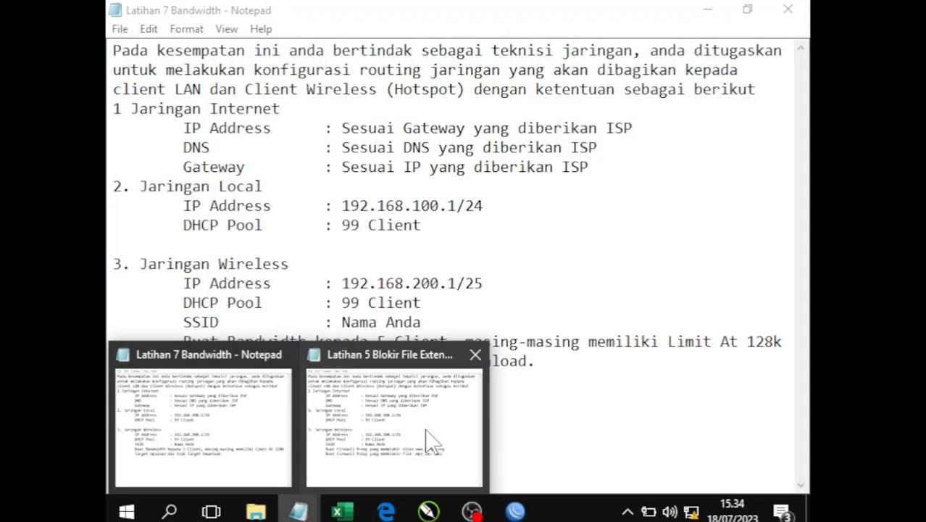
{"action": "left_click", "coordinate": [313, 374]}
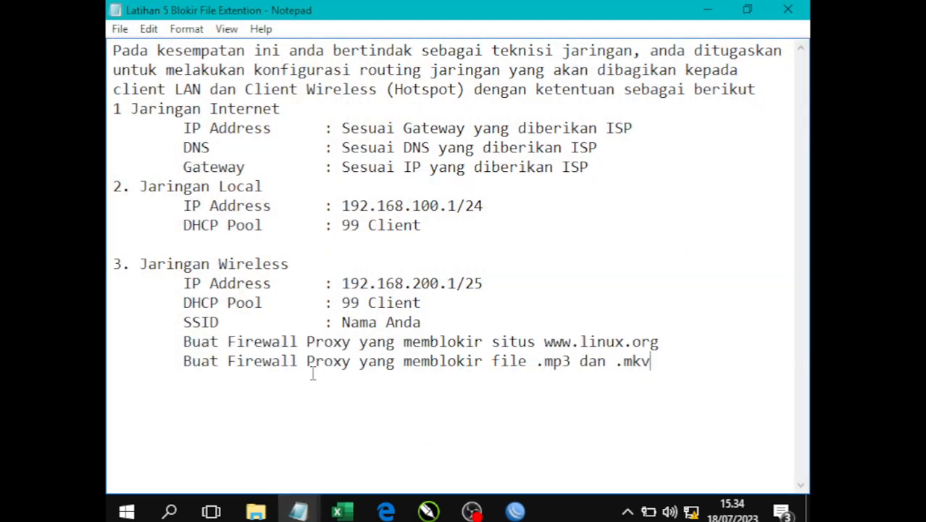
{"action": "left_click_drag", "start_coordinate": [159, 351], "coordinate": [674, 321]}
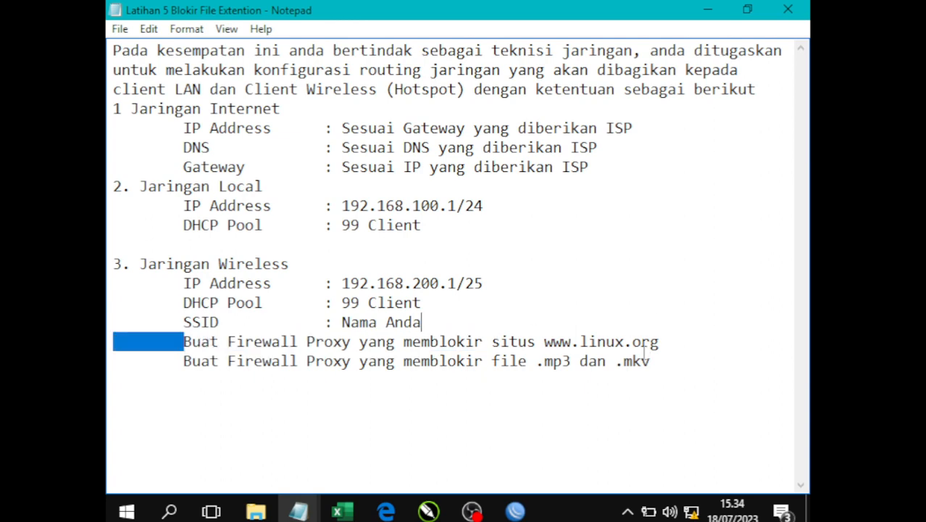
{"action": "left_click_drag", "start_coordinate": [183, 361], "coordinate": [713, 370]}
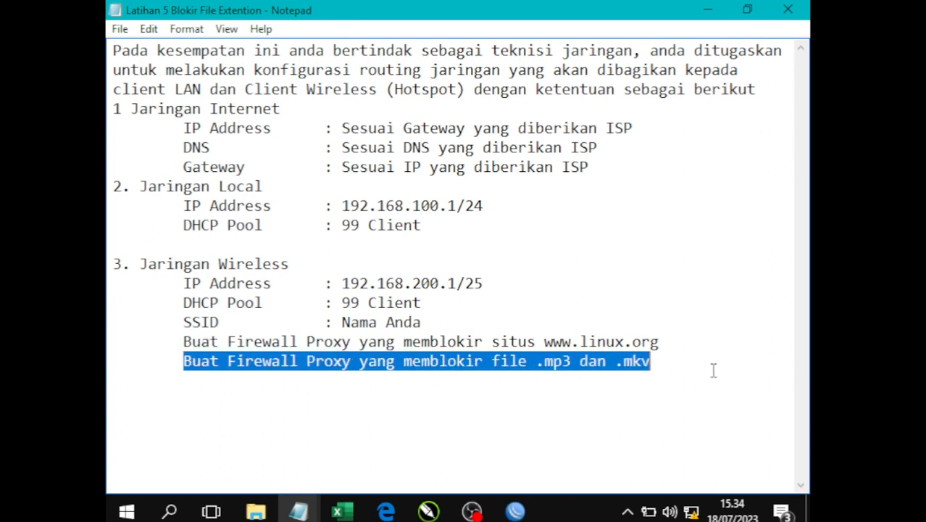
{"action": "mouse_move", "coordinate": [298, 511]}
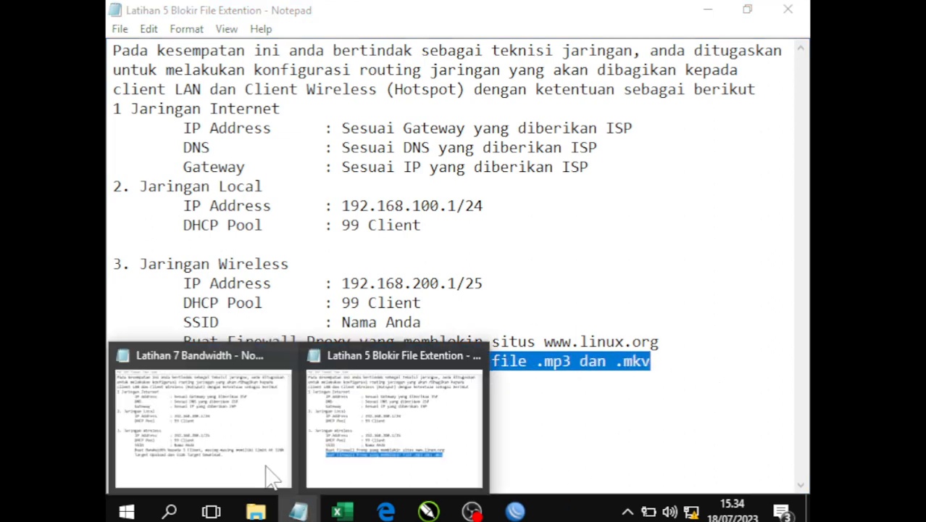
{"action": "left_click", "coordinate": [255, 468]}
{"action": "left_click_drag", "start_coordinate": [171, 342], "coordinate": [576, 360]}
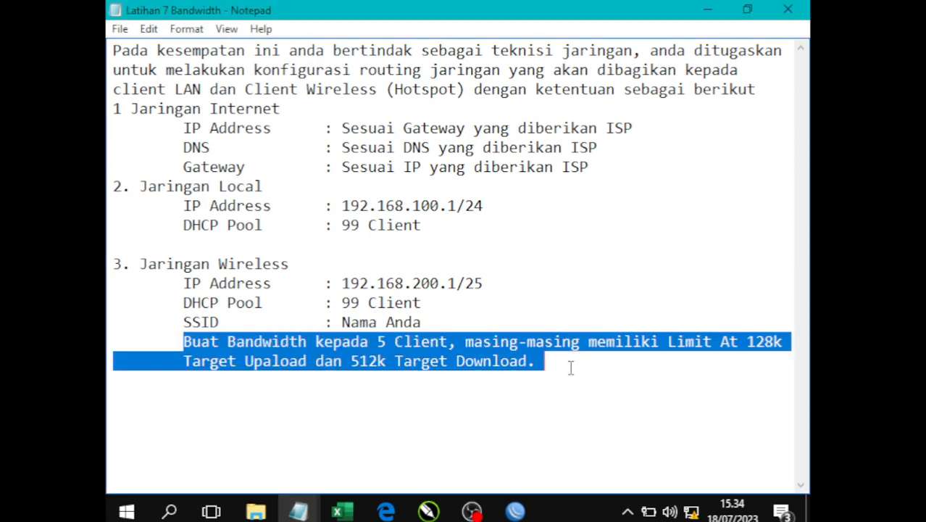
{"action": "left_click", "coordinate": [566, 396]}
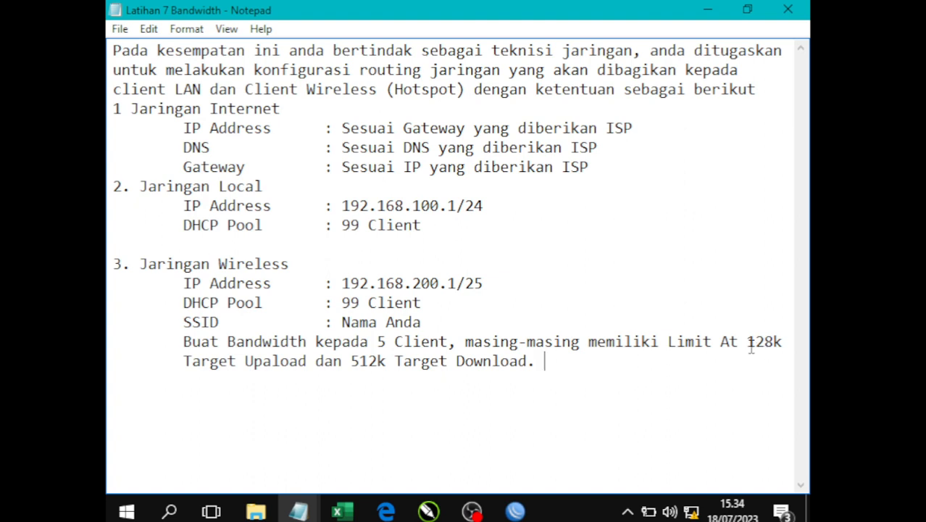
{"action": "left_click_drag", "start_coordinate": [747, 341], "coordinate": [763, 368]}
{"action": "left_click", "coordinate": [654, 369]}
Switch to WinBox and reconnect to the reset router as admin.
{"action": "left_click", "coordinate": [515, 512]}
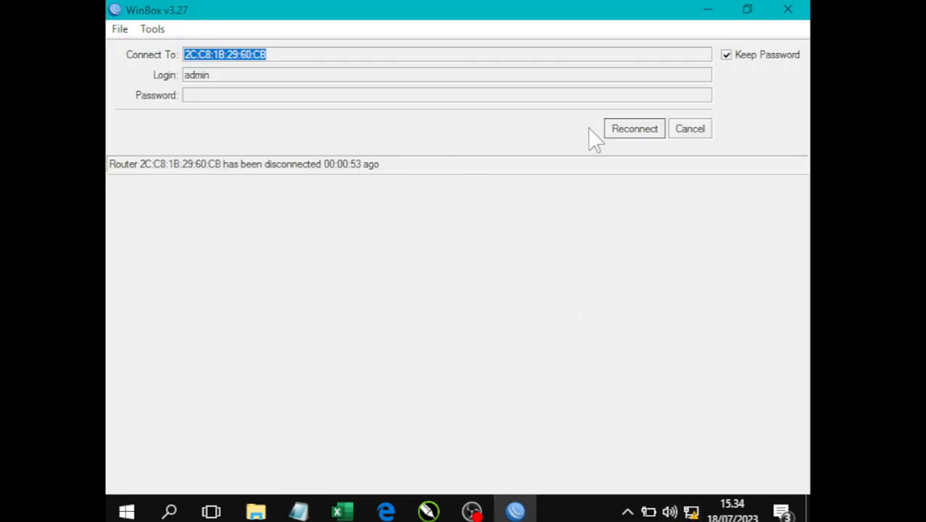
{"action": "left_click", "coordinate": [633, 127]}
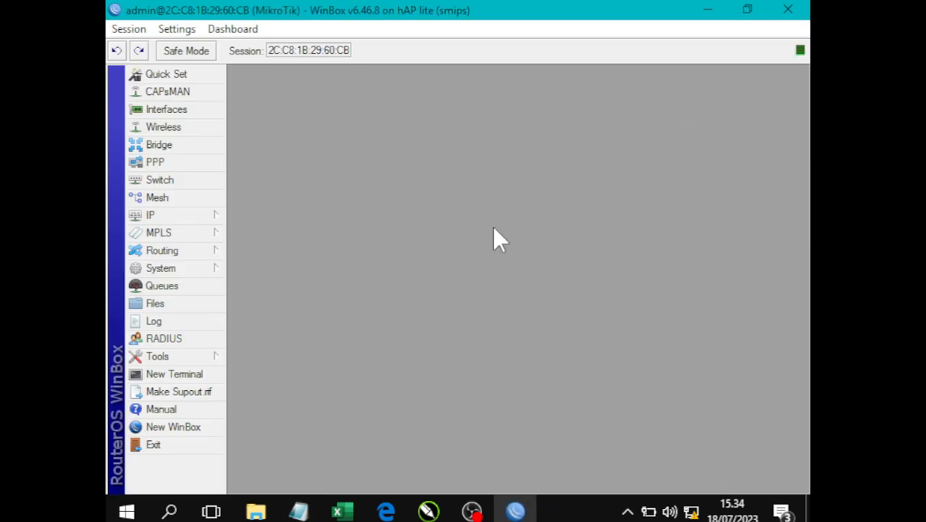
{"action": "left_click", "coordinate": [185, 215]}
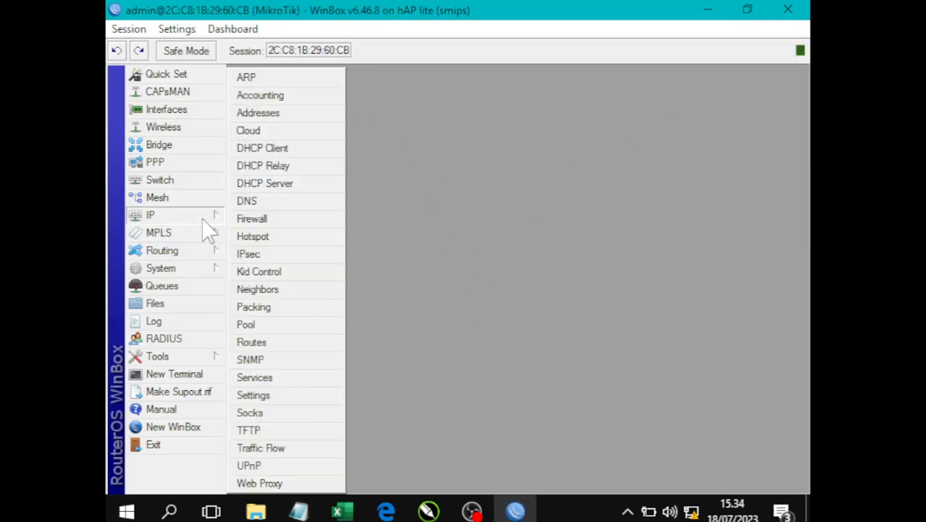
{"action": "left_click", "coordinate": [355, 214]}
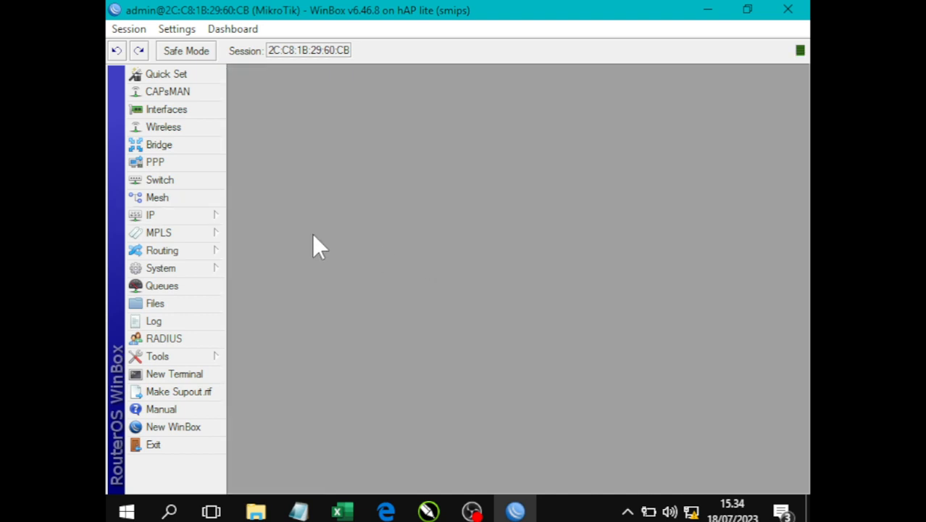
Add a DHCP client on the ether1 interface, keeping Use Peer DNS, Use Peer NTP and Add Default Route set to yes.
{"action": "left_click", "coordinate": [174, 219]}
{"action": "left_click", "coordinate": [258, 149]}
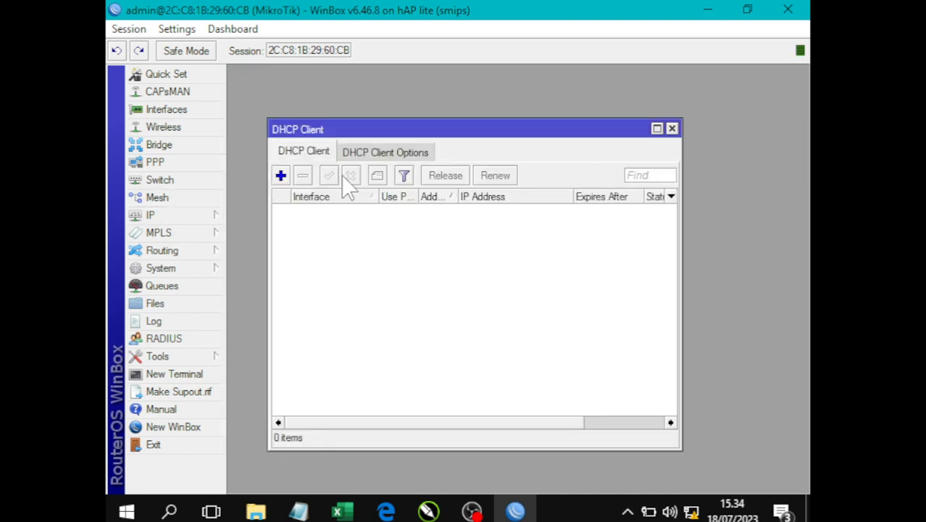
{"action": "left_click", "coordinate": [281, 175]}
{"action": "left_click", "coordinate": [467, 196]}
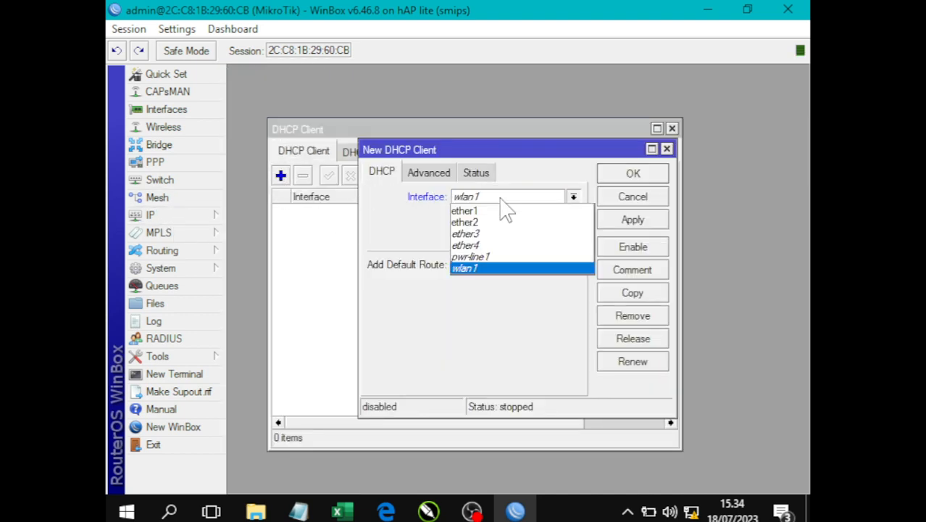
{"action": "left_click", "coordinate": [493, 210]}
{"action": "left_click", "coordinate": [632, 220]}
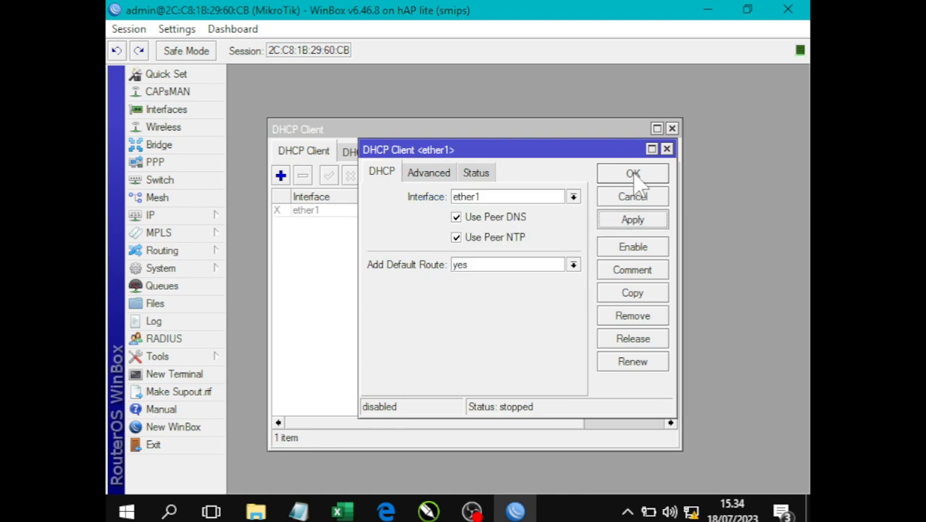
{"action": "left_click", "coordinate": [632, 173]}
{"action": "left_click", "coordinate": [341, 210]}
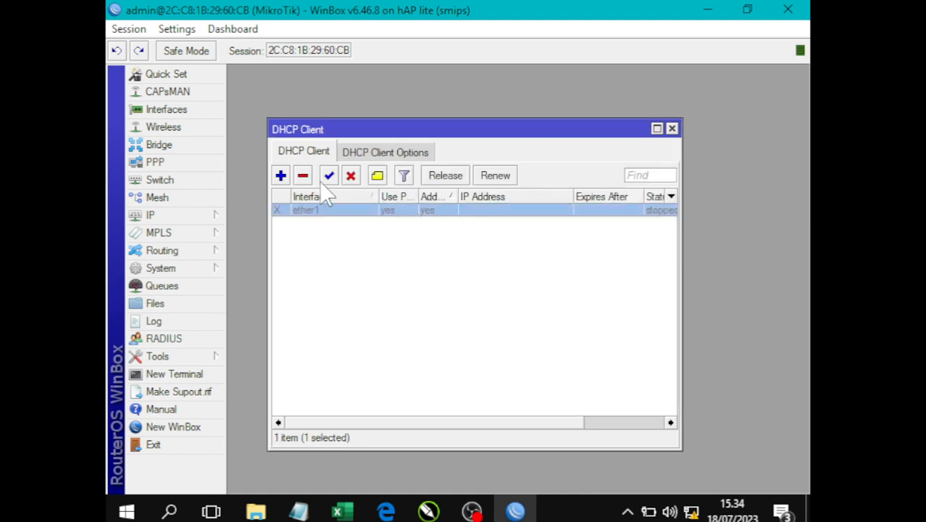
{"action": "left_click", "coordinate": [672, 128]}
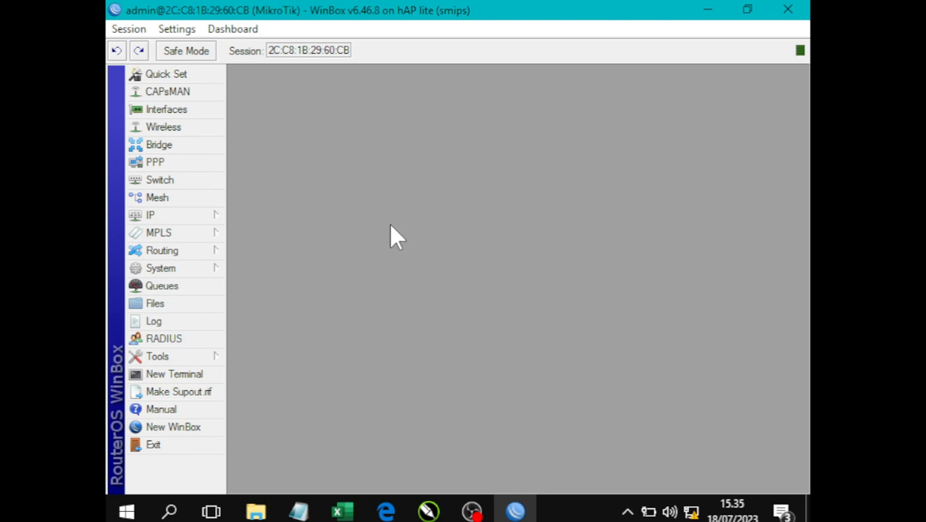
Start a new firewall NAT rule with the srcnat chain and ether1 as the outgoing interface.
{"action": "left_click", "coordinate": [204, 216]}
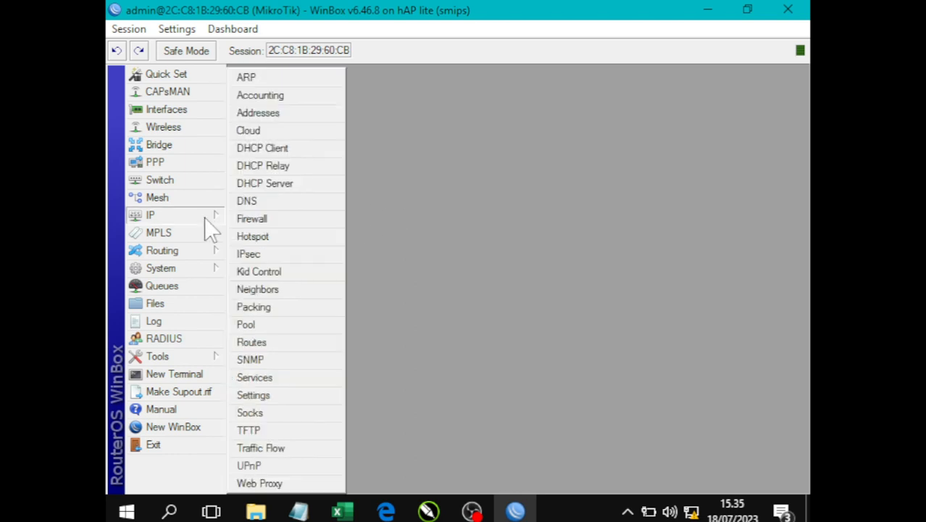
{"action": "left_click", "coordinate": [262, 219]}
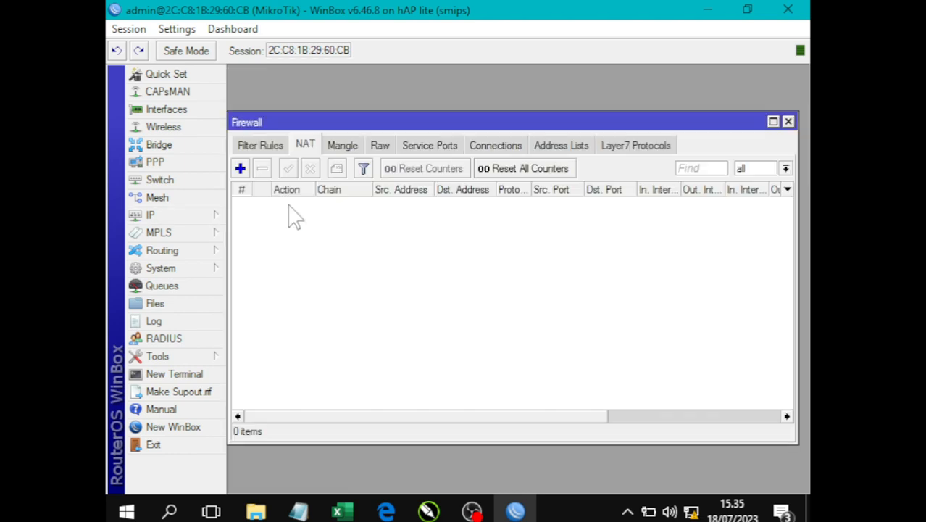
{"action": "left_click", "coordinate": [240, 168]}
{"action": "left_click", "coordinate": [305, 113]}
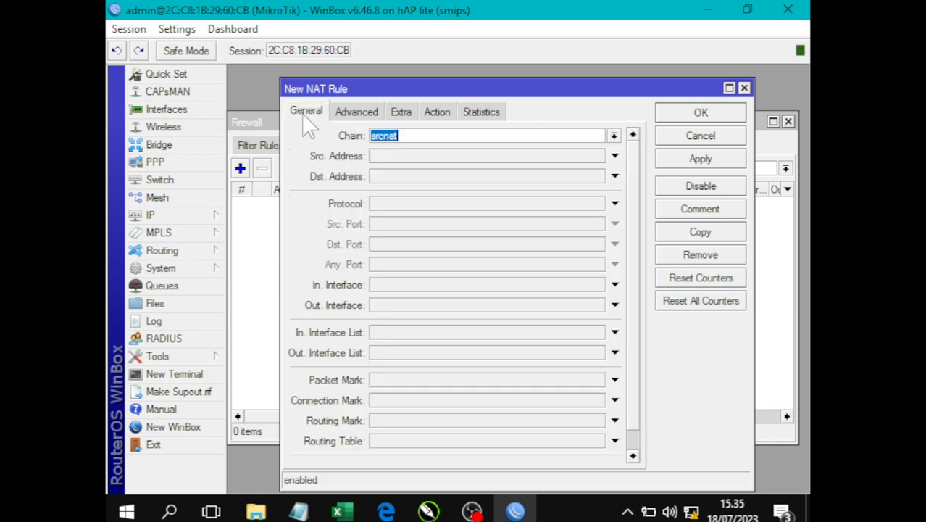
{"action": "left_click", "coordinate": [412, 136]}
{"action": "left_click", "coordinate": [426, 308]}
{"action": "left_click", "coordinate": [439, 309]}
{"action": "left_click", "coordinate": [436, 365]}
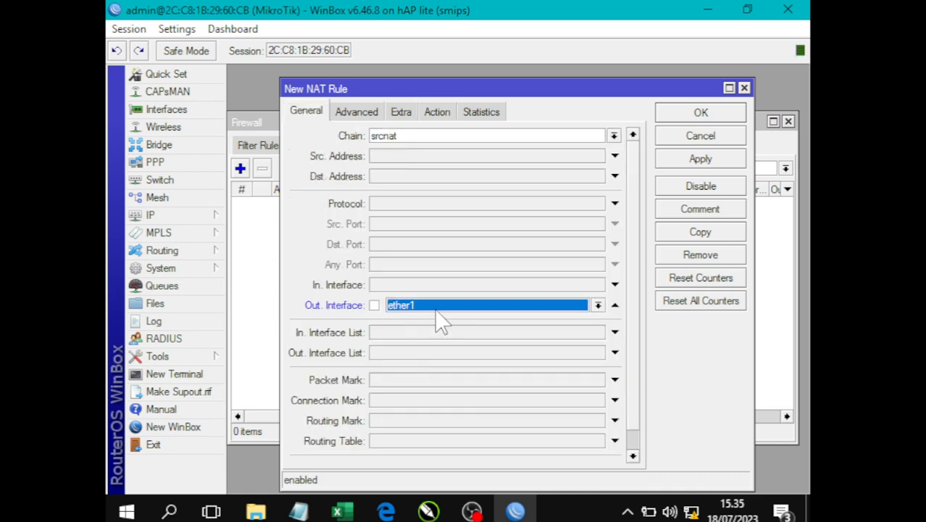
Set the NAT rule's action to masquerade and save the rule.
{"action": "left_click", "coordinate": [438, 112]}
{"action": "left_click", "coordinate": [415, 142]}
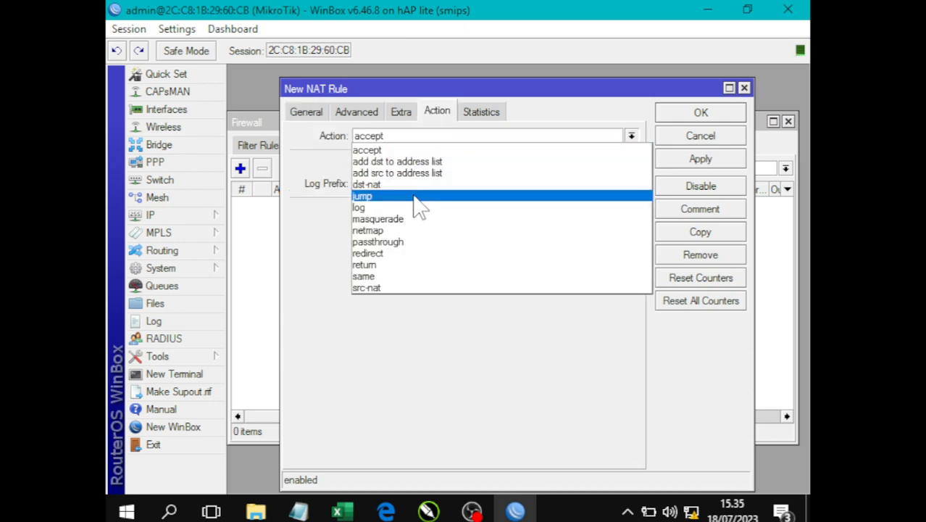
{"action": "left_click", "coordinate": [413, 215]}
{"action": "left_click", "coordinate": [675, 161]}
{"action": "left_click", "coordinate": [678, 118]}
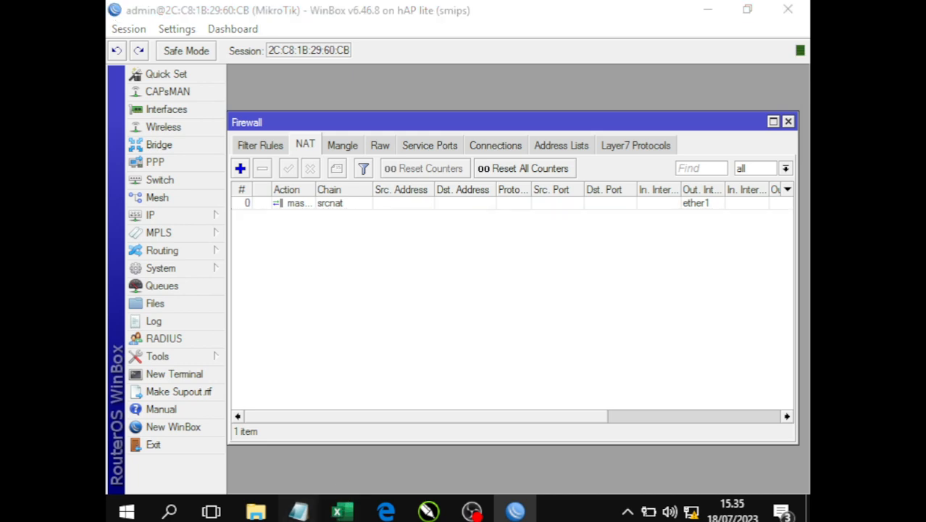
Check the local network's IP address in the Latihan 5 Notepad notes, close the Firewall window and return to WinBox.
{"action": "left_click", "coordinate": [429, 475]}
{"action": "double_click", "coordinate": [387, 206]}
{"action": "key", "text": "alt+Tab"}
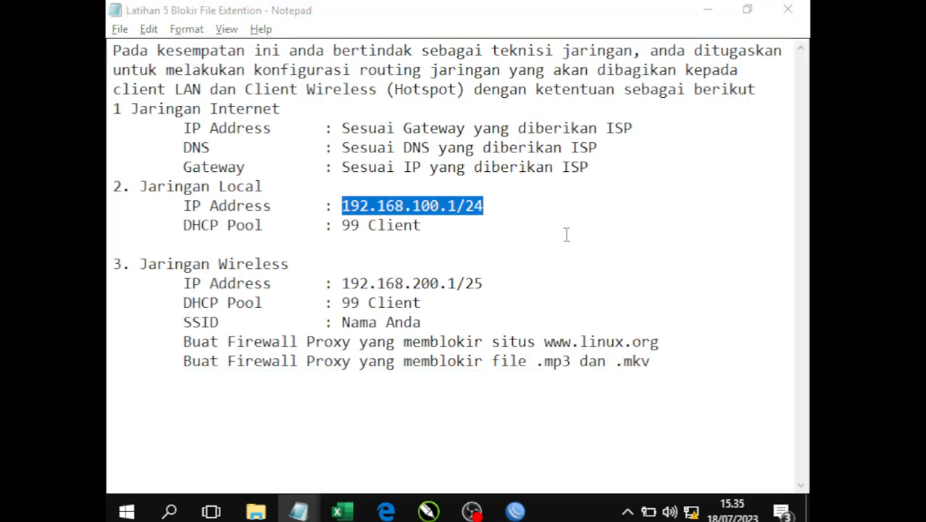
{"action": "left_click", "coordinate": [788, 121]}
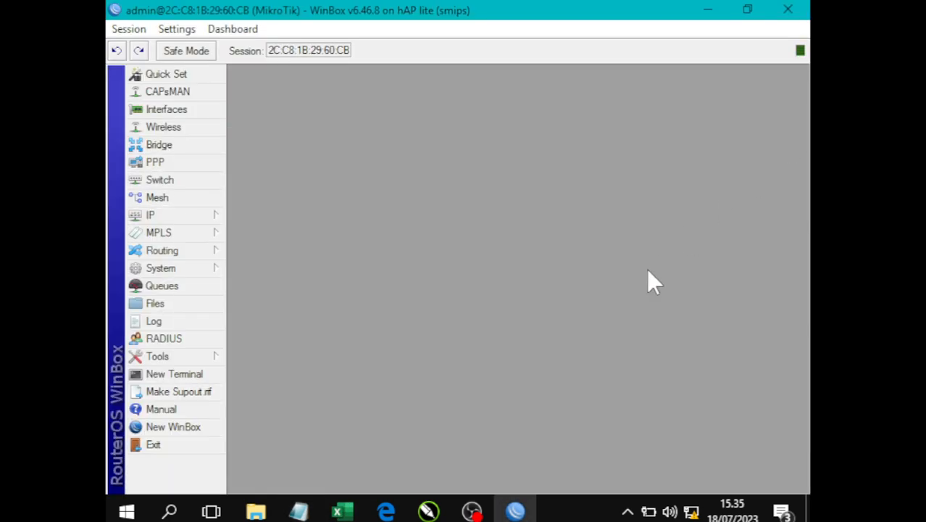
{"action": "key", "text": "alt+Tab"}
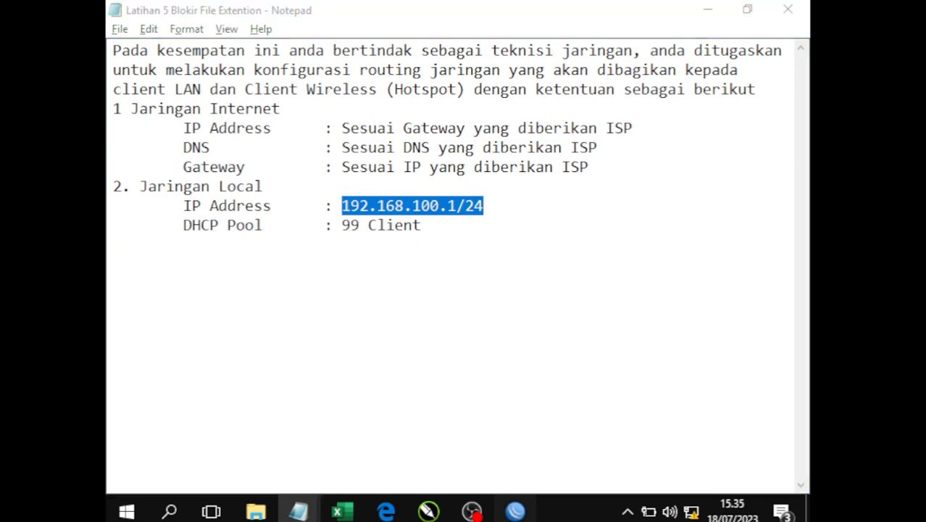
{"action": "key", "text": "alt+Tab"}
{"action": "left_click", "coordinate": [632, 133]}
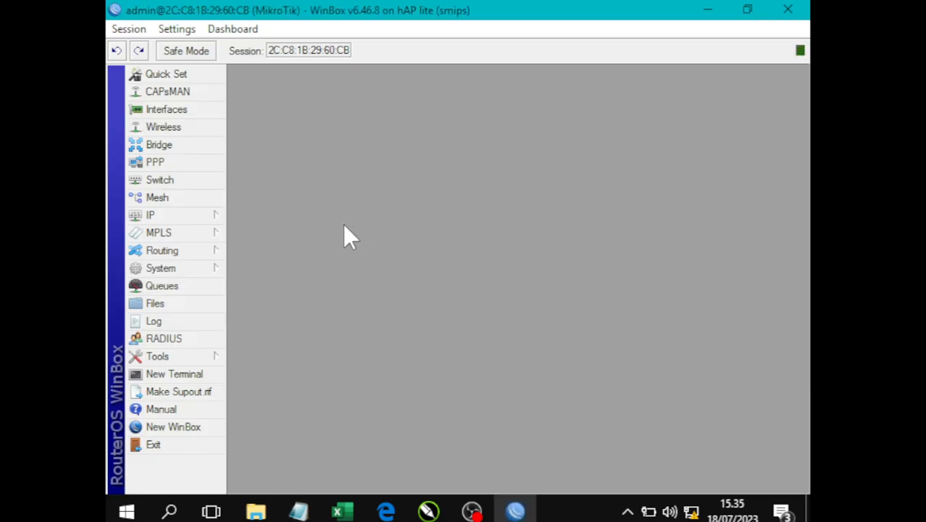
Add the IP address 192.168.100.1/24 on the ether2 interface and close the address list.
{"action": "left_click", "coordinate": [200, 215]}
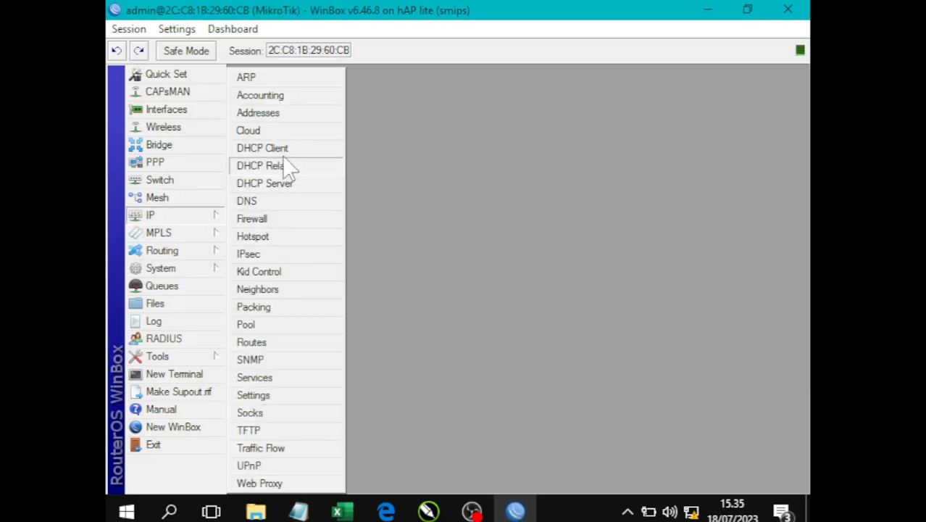
{"action": "left_click", "coordinate": [281, 112]}
{"action": "left_click", "coordinate": [320, 158]}
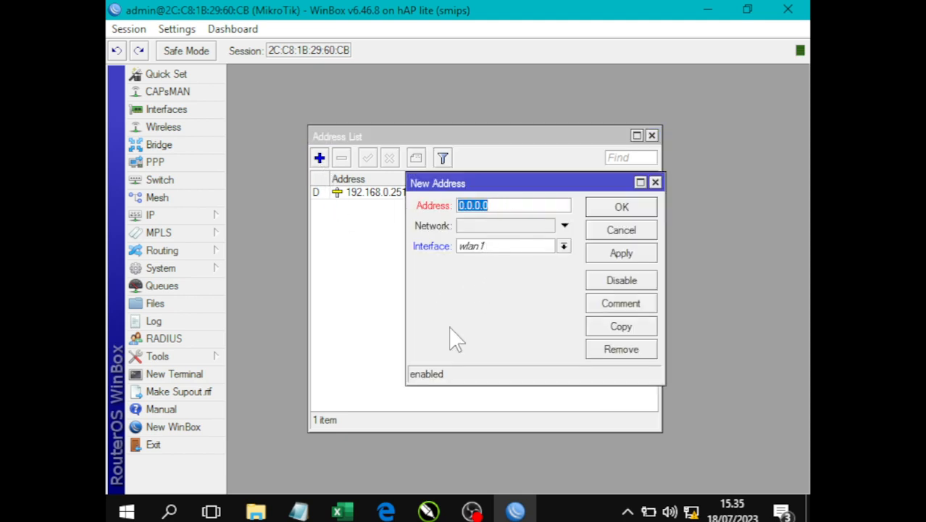
{"action": "type", "text": "192.168.100.1/24"}
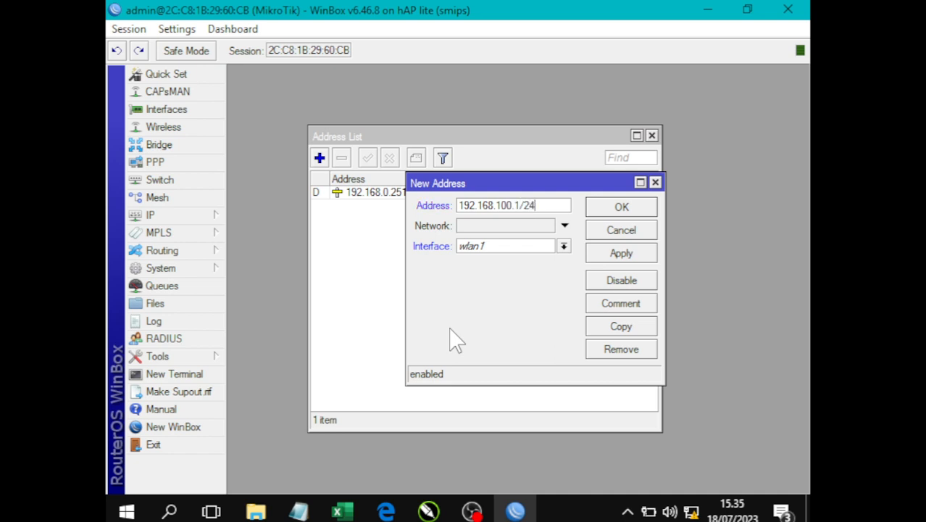
{"action": "left_click", "coordinate": [511, 247]}
{"action": "left_click", "coordinate": [500, 273]}
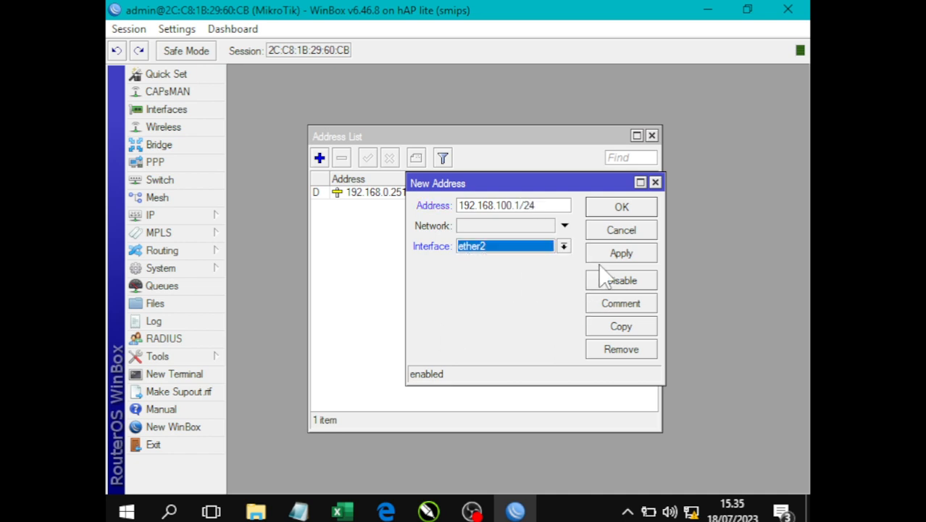
{"action": "left_click", "coordinate": [618, 210]}
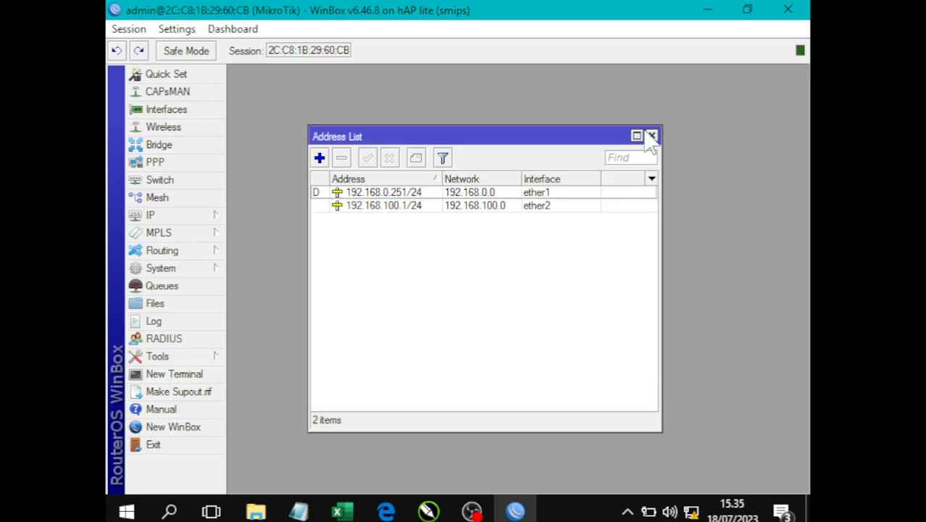
{"action": "left_click", "coordinate": [654, 136]}
Check the local DHCP pool in the Notepad notes, and run WinBox's DHCP Setup on ether2 with the proposed network and gateway.
{"action": "key", "text": "alt+Tab"}
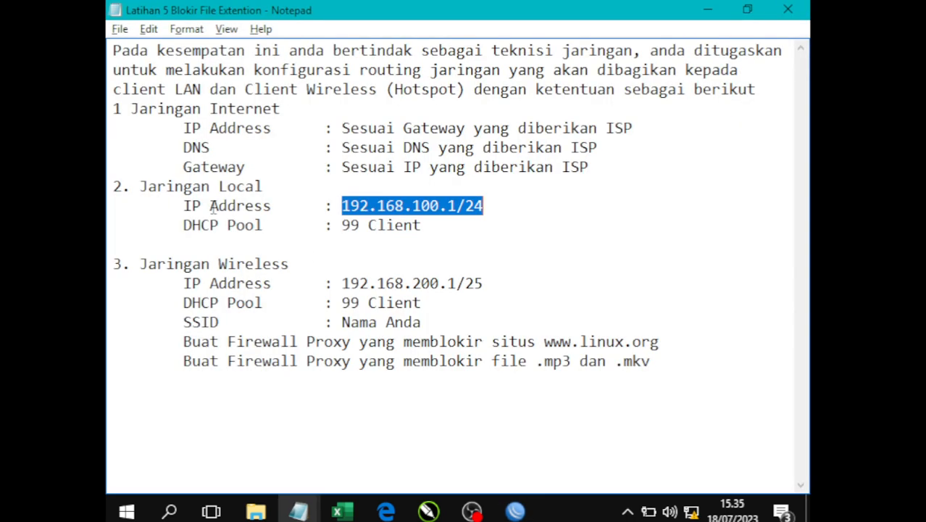
{"action": "double_click", "coordinate": [213, 208]}
{"action": "double_click", "coordinate": [236, 224]}
{"action": "key", "text": "alt+Tab"}
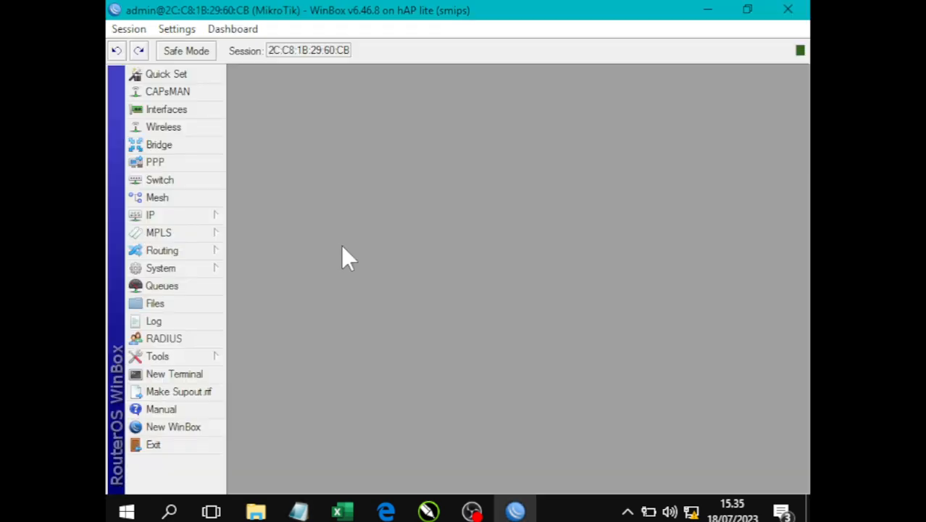
{"action": "left_click", "coordinate": [216, 217]}
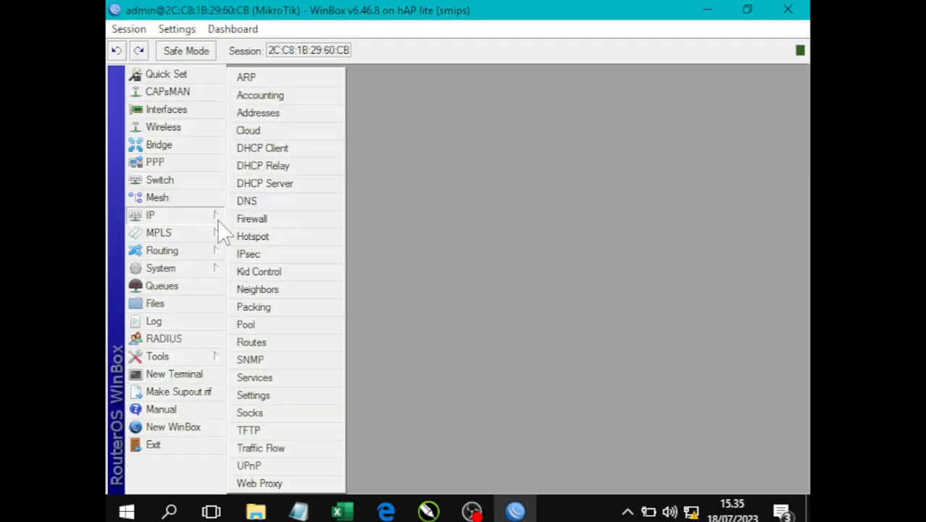
{"action": "left_click", "coordinate": [267, 184]}
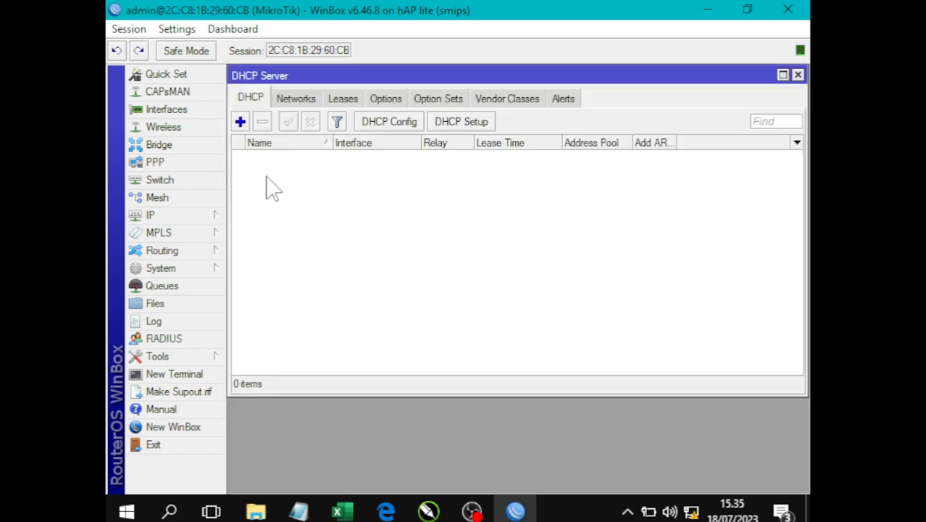
{"action": "left_click", "coordinate": [484, 121]}
{"action": "left_click", "coordinate": [516, 214]}
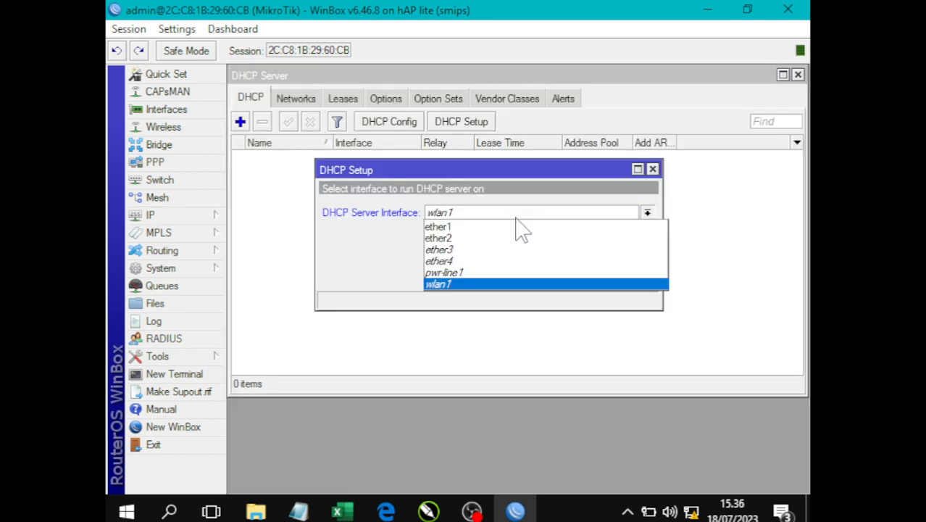
{"action": "left_click", "coordinate": [484, 239]}
{"action": "left_click", "coordinate": [587, 276]}
{"action": "left_click", "coordinate": [588, 276]}
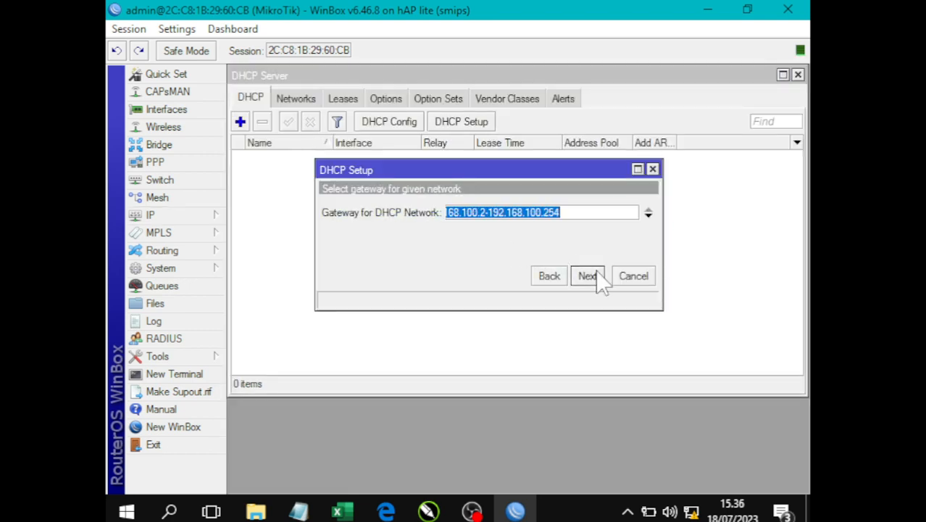
{"action": "left_click", "coordinate": [588, 276]}
Shorten the range of addresses to give out to suit the required 99 clients, and accept the proposed DNS servers.
{"action": "left_click", "coordinate": [555, 213]}
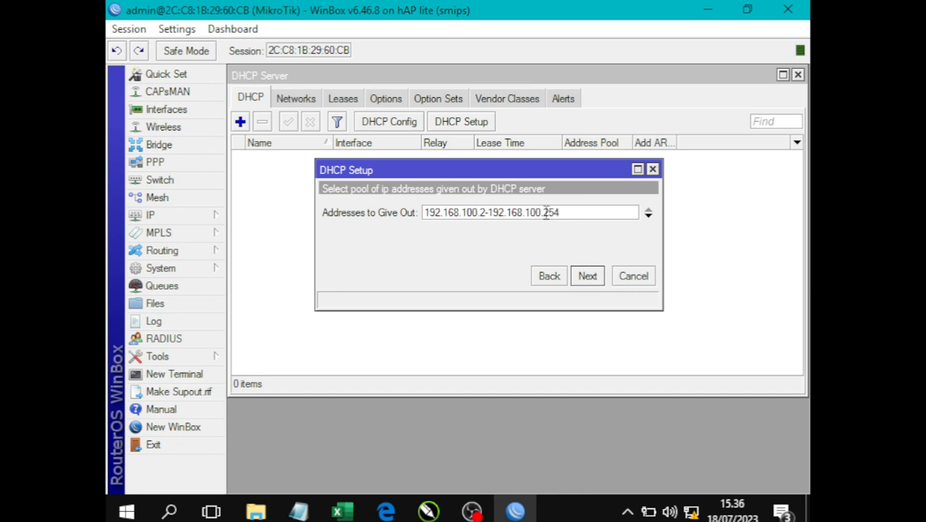
{"action": "left_click_drag", "start_coordinate": [545, 212], "coordinate": [567, 207]}
{"action": "type", "text": "10:"}
{"action": "type", "text": "00"}
{"action": "left_click", "coordinate": [588, 277]}
{"action": "left_click", "coordinate": [585, 276]}
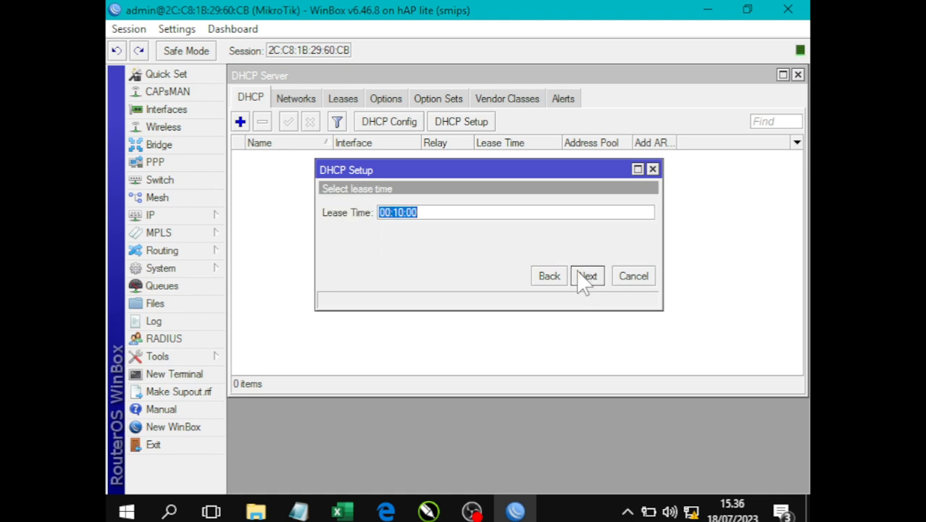
Set the DHCP lease time to 24:00:00 and finish the DHCP server setup.
{"action": "type", "text": "24:"}
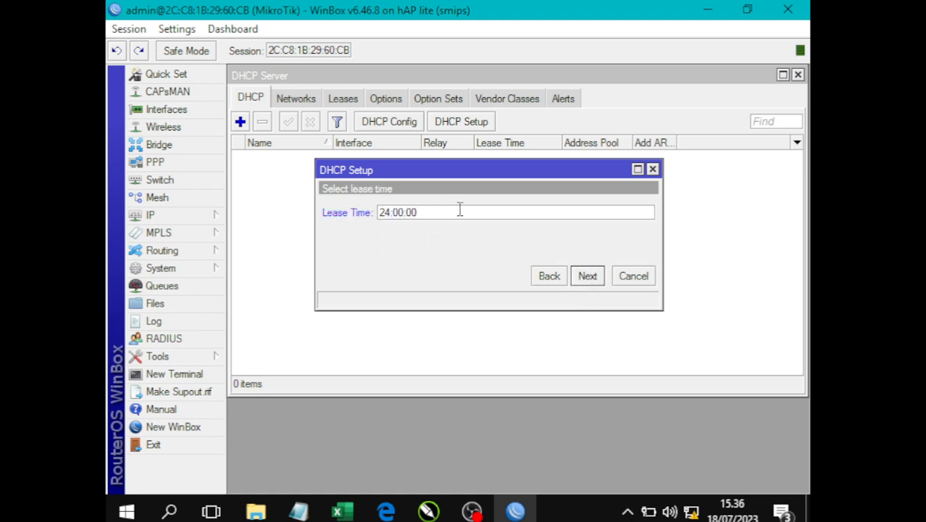
{"action": "left_click", "coordinate": [588, 276]}
{"action": "left_click", "coordinate": [527, 280]}
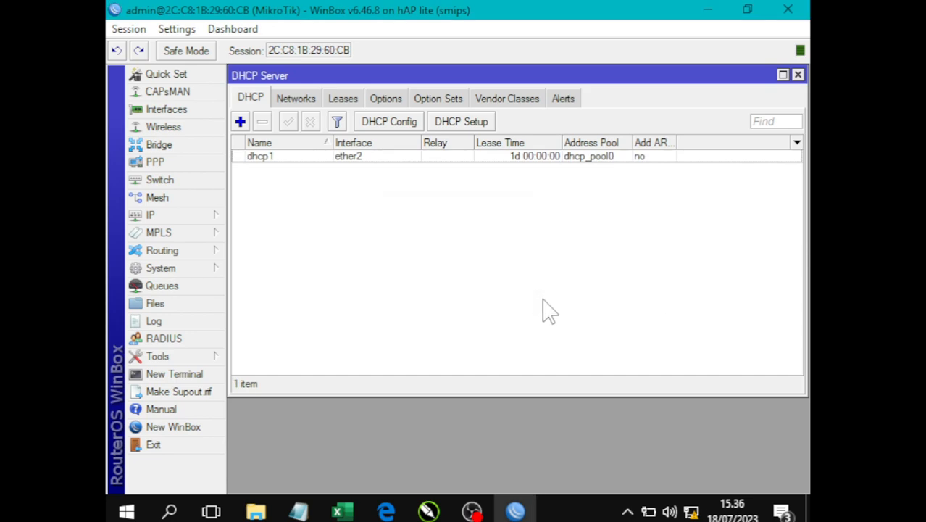
Review the wireless network requirements in the Notepad notes, return to WinBox and close the DHCP Server window.
{"action": "left_click", "coordinate": [308, 512]}
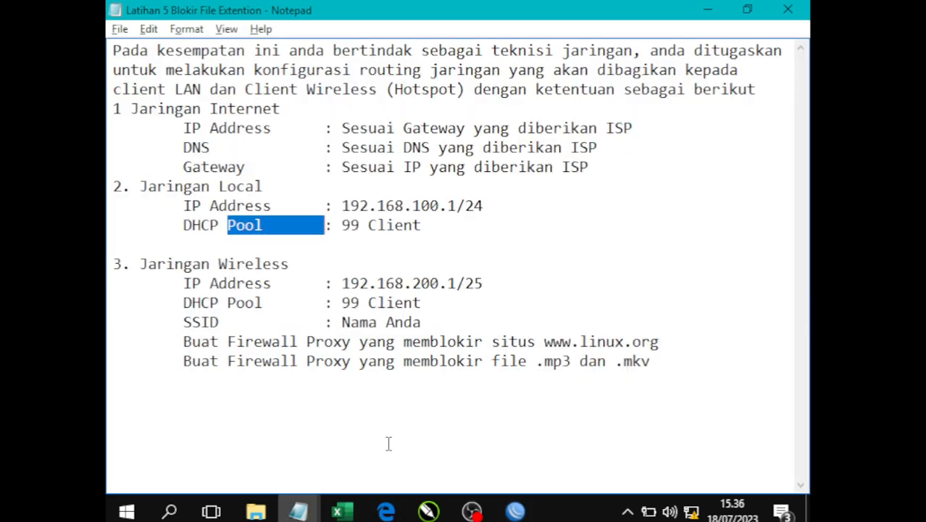
{"action": "left_click", "coordinate": [387, 442]}
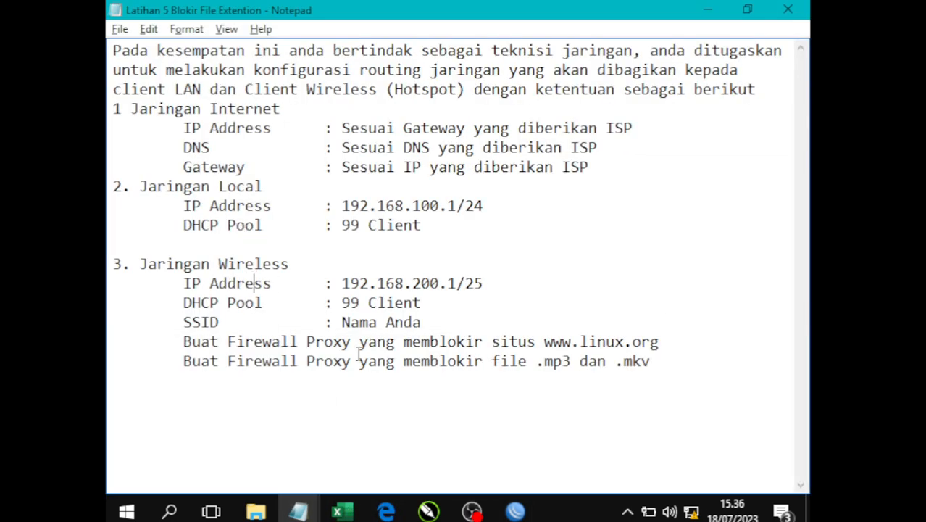
{"action": "left_click", "coordinate": [516, 512]}
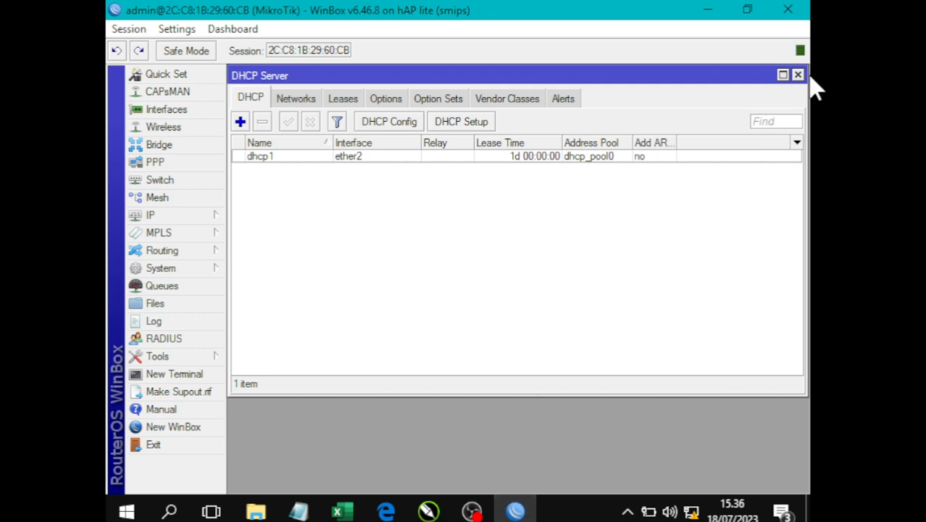
{"action": "left_click", "coordinate": [797, 76]}
Add the IP address 192.168.200.1/25 on the wlan1 interface and check the wireless network requirements in the notes.
{"action": "left_click", "coordinate": [145, 216]}
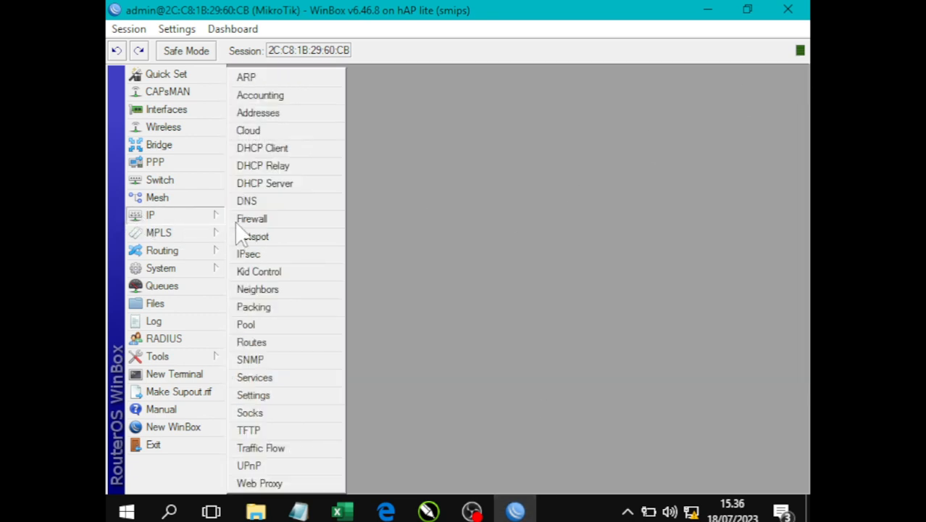
{"action": "left_click", "coordinate": [271, 114]}
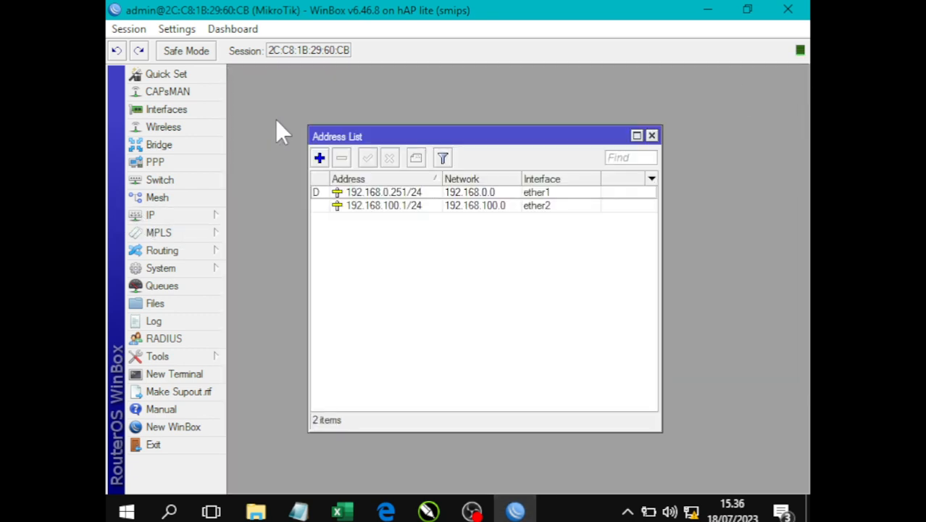
{"action": "left_click", "coordinate": [319, 158]}
{"action": "type", "text": "192.168."}
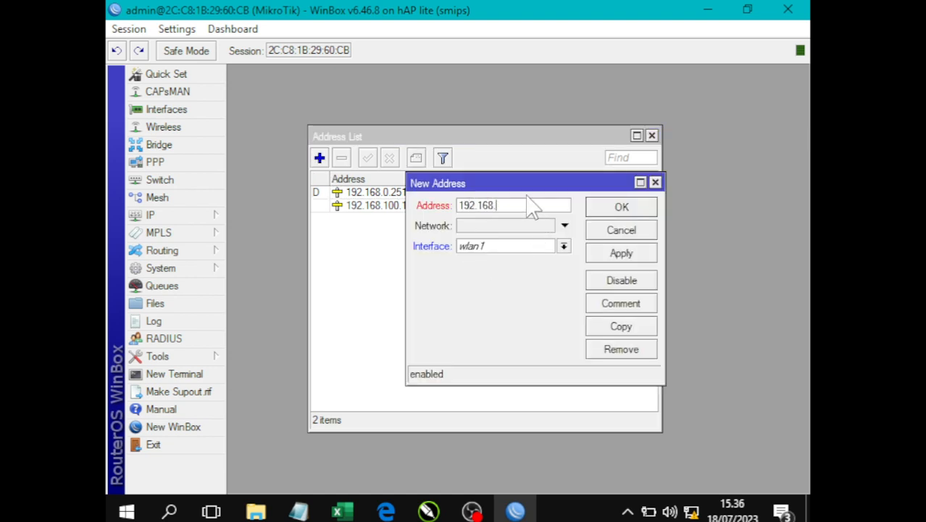
{"action": "type", "text": "200.1/24"}
{"action": "key", "text": "BackSpace"}
{"action": "type", "text": "5"}
{"action": "left_click", "coordinate": [529, 250]}
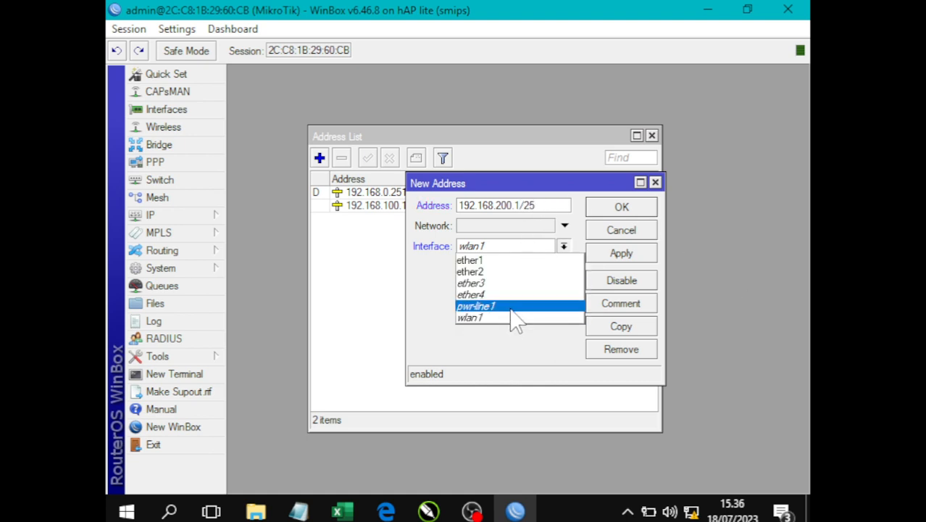
{"action": "left_click", "coordinate": [525, 318]}
{"action": "left_click", "coordinate": [627, 253]}
{"action": "left_click", "coordinate": [621, 207]}
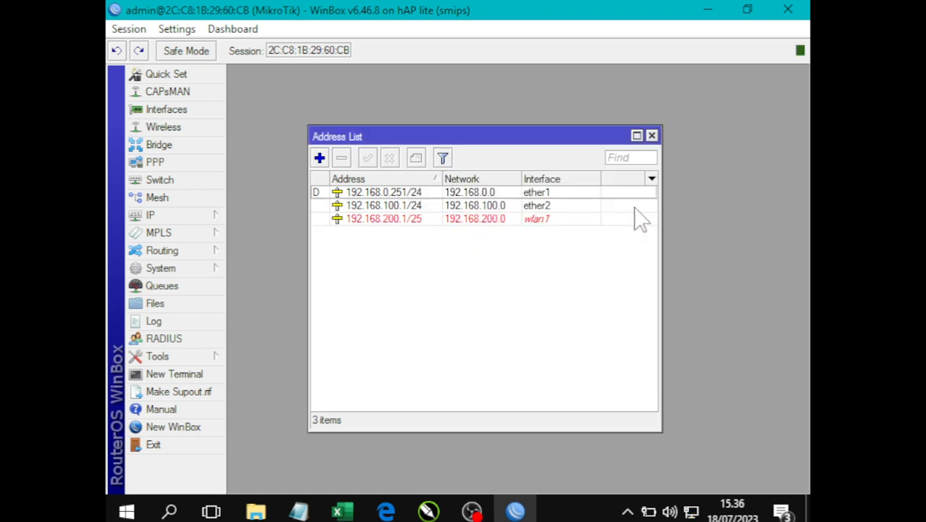
{"action": "left_click", "coordinate": [651, 136]}
{"action": "key", "text": "alt+Tab"}
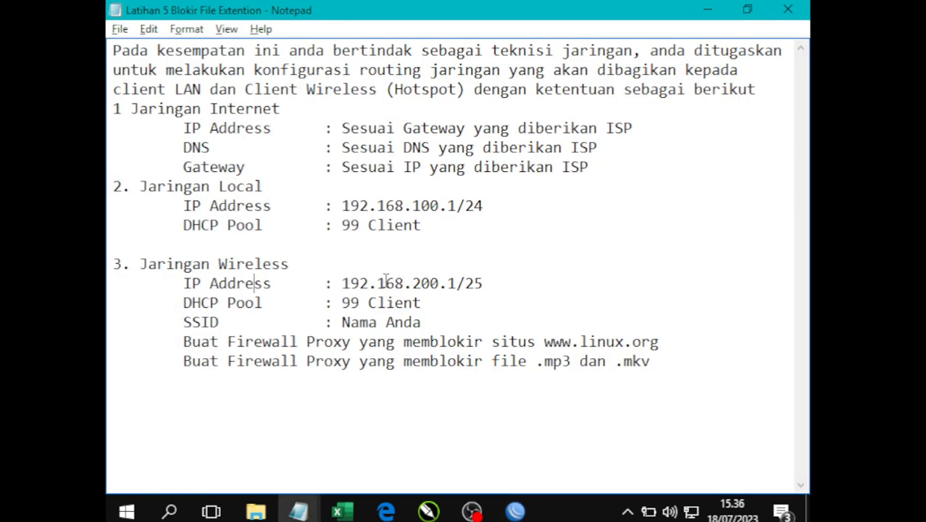
{"action": "key", "text": "alt+Tab"}
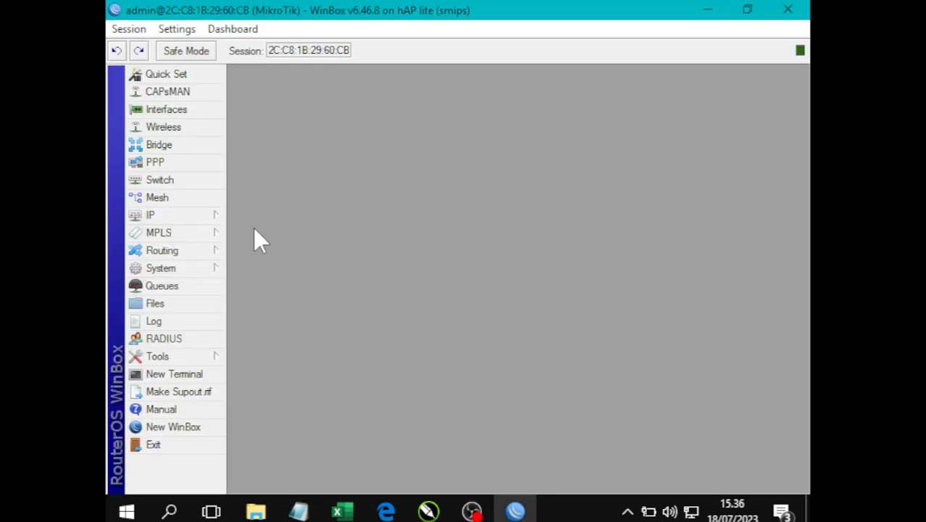
Start a DHCP server setup on the wlan1 interface and accept the proposed address space and gateway.
{"action": "left_click", "coordinate": [210, 216]}
{"action": "left_click", "coordinate": [276, 185]}
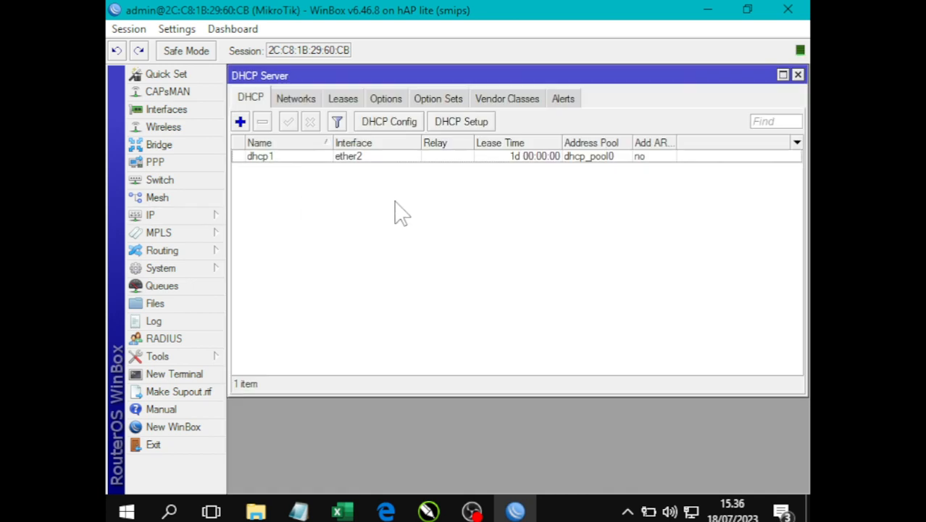
{"action": "left_click", "coordinate": [478, 122]}
{"action": "left_click", "coordinate": [545, 215]}
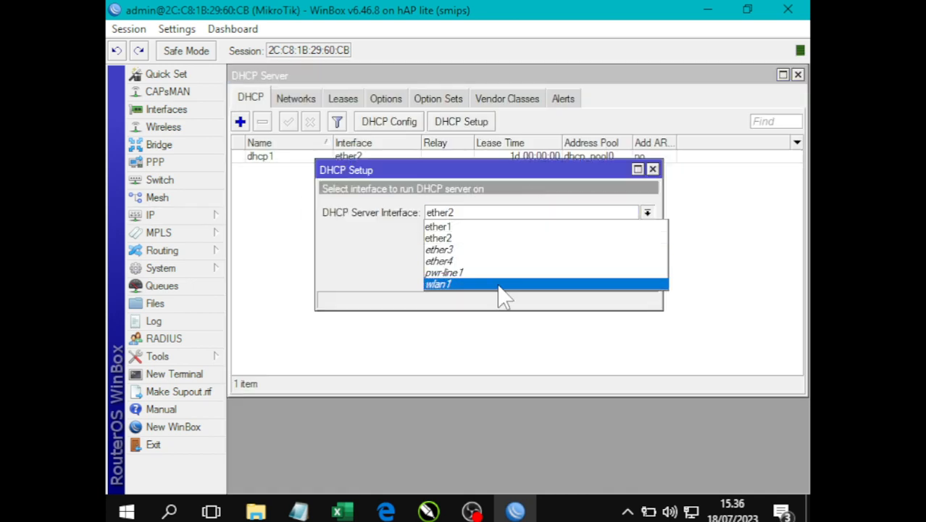
{"action": "left_click", "coordinate": [500, 285]}
{"action": "left_click", "coordinate": [587, 276]}
{"action": "left_click", "coordinate": [587, 276]}
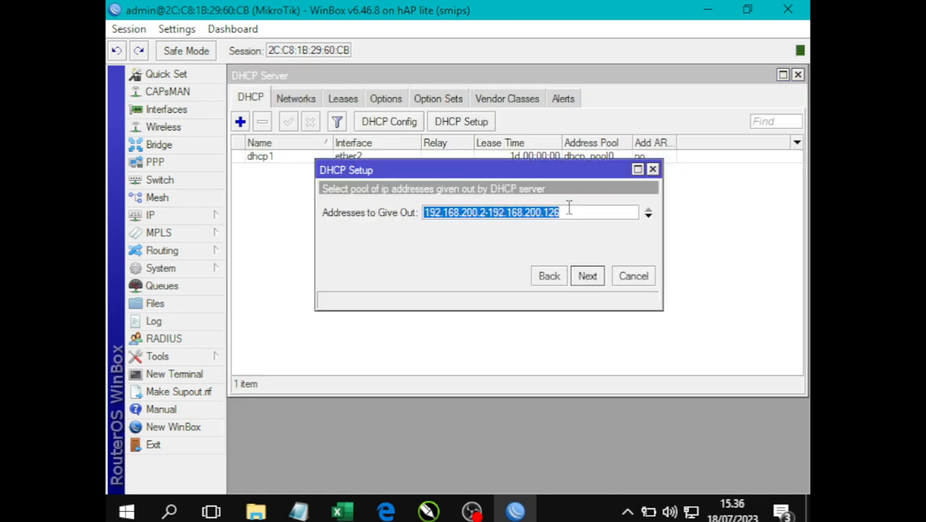
Shorten the wlan1 address range to suit 99 clients, finish the setup with the proposed DNS servers and lease time, and close the DHCP Server window.
{"action": "left_click_drag", "start_coordinate": [545, 212], "coordinate": [603, 211]}
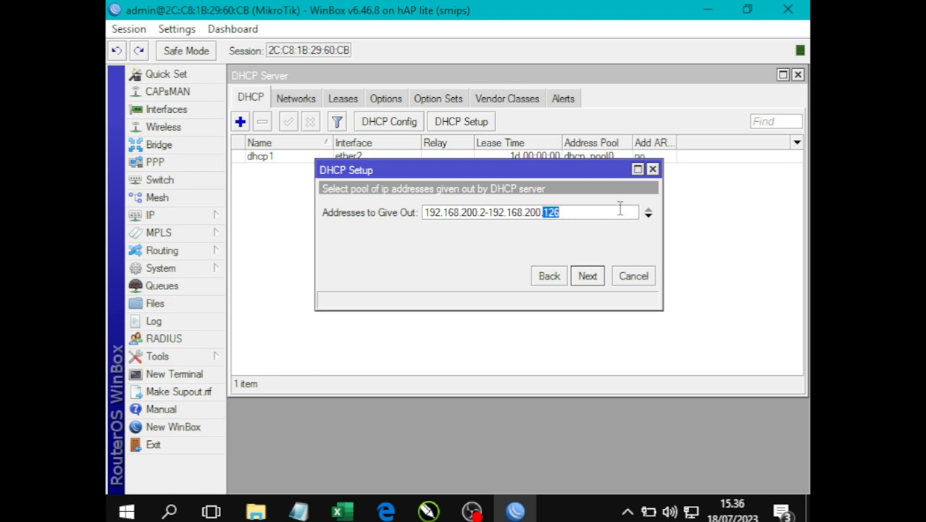
{"action": "type", "text": "1"}
{"action": "left_click", "coordinate": [588, 276]}
{"action": "left_click", "coordinate": [590, 278]}
{"action": "left_click", "coordinate": [588, 276]}
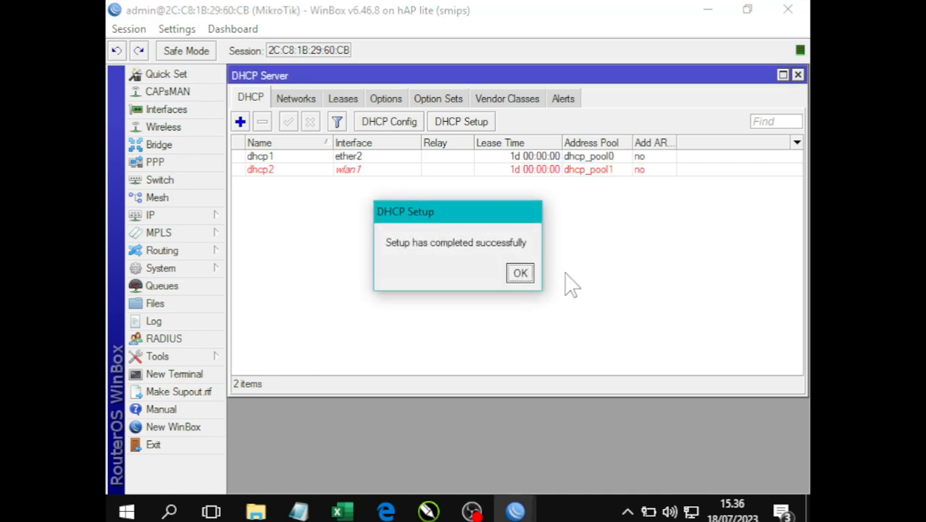
{"action": "left_click", "coordinate": [519, 271]}
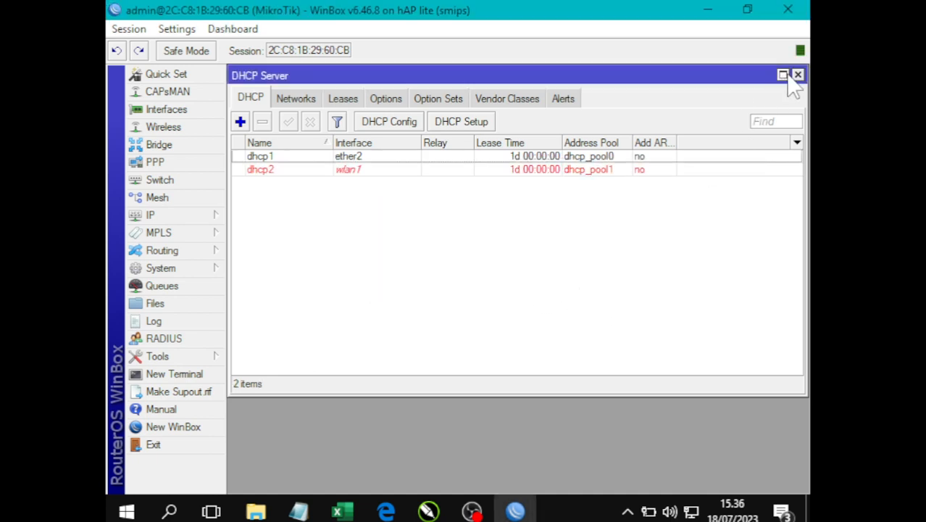
{"action": "left_click", "coordinate": [797, 74]}
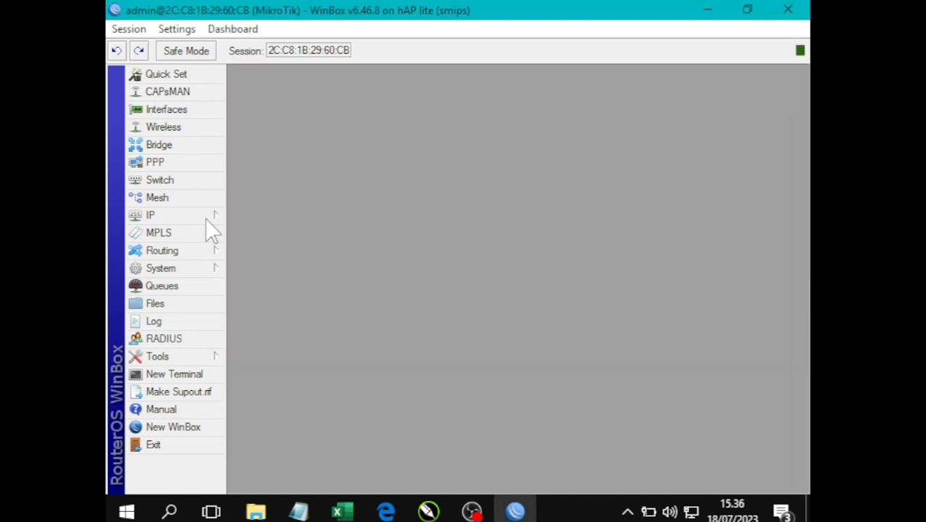
Enable the wlan1 wireless interface and open its settings.
{"action": "left_click", "coordinate": [165, 128]}
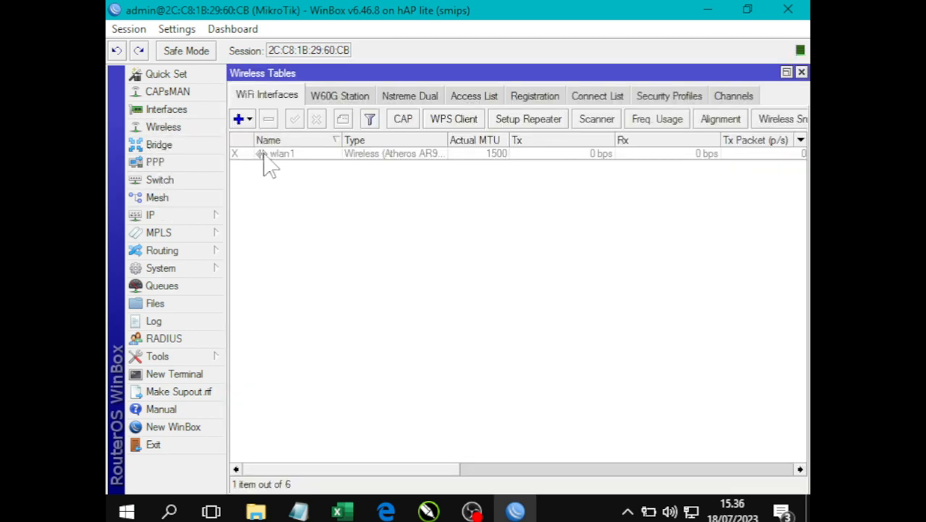
{"action": "left_click", "coordinate": [263, 155]}
{"action": "left_click", "coordinate": [304, 203]}
{"action": "double_click", "coordinate": [275, 153]}
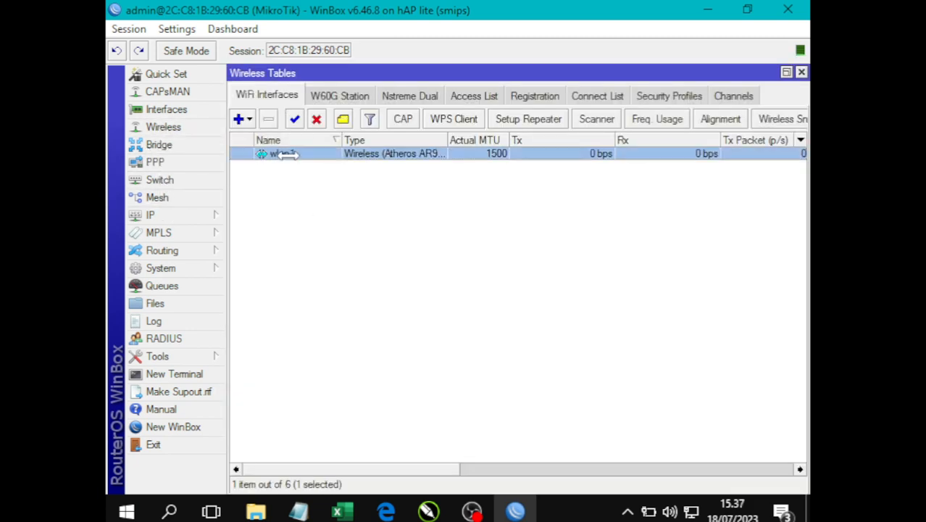
Set wlan1 to ap bridge mode on the 2GHz-B/G/N band with the SSID "Latihan Mikrotik" and save the settings.
{"action": "left_click", "coordinate": [398, 125]}
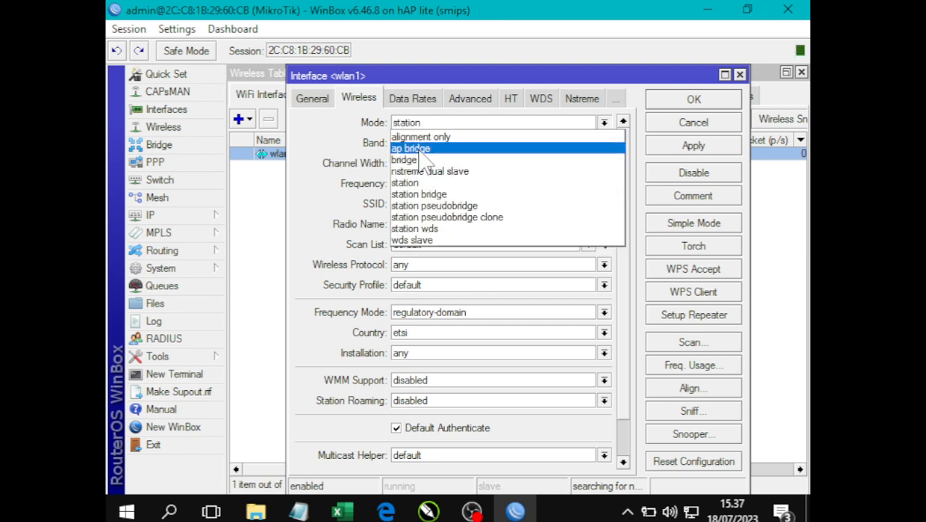
{"action": "left_click", "coordinate": [417, 146]}
{"action": "left_click", "coordinate": [434, 144]}
{"action": "left_click", "coordinate": [439, 203]}
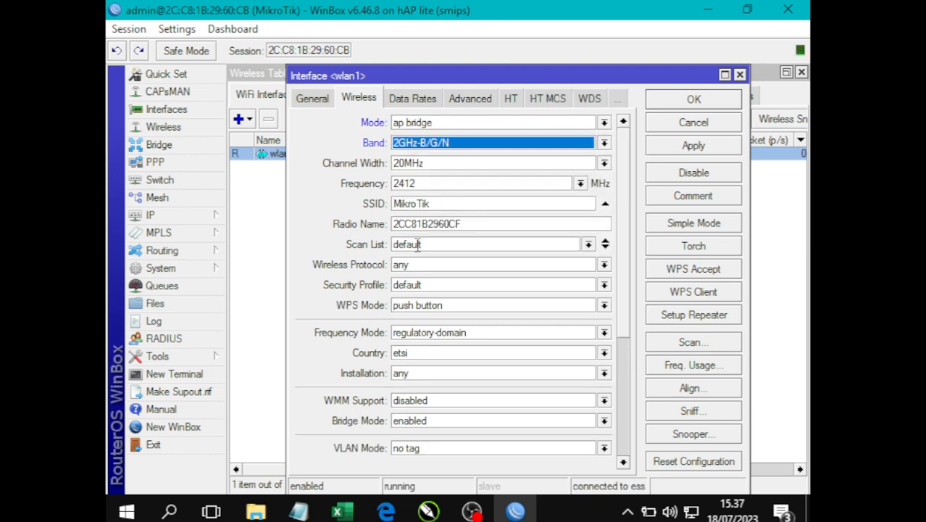
{"action": "double_click", "coordinate": [439, 205]}
{"action": "type", "text": "Latihan"}
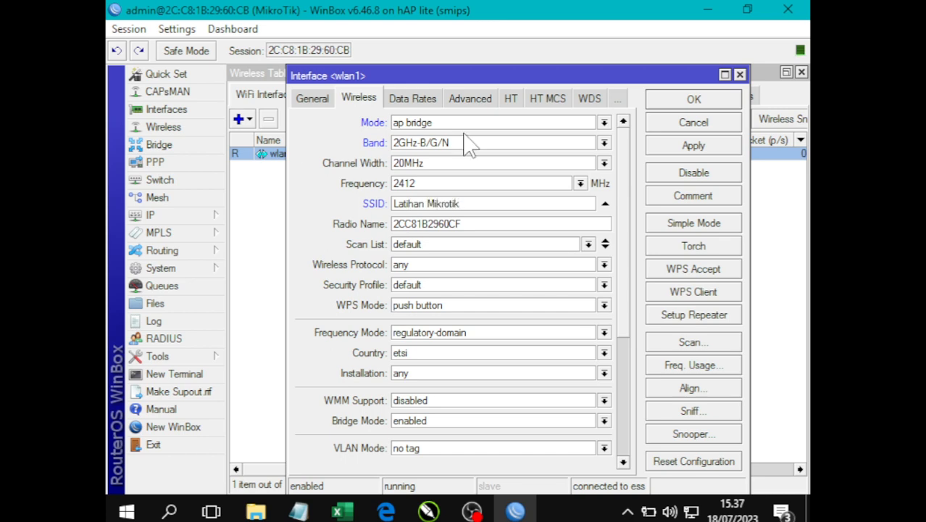
{"action": "left_click", "coordinate": [695, 147]}
{"action": "left_click", "coordinate": [694, 100]}
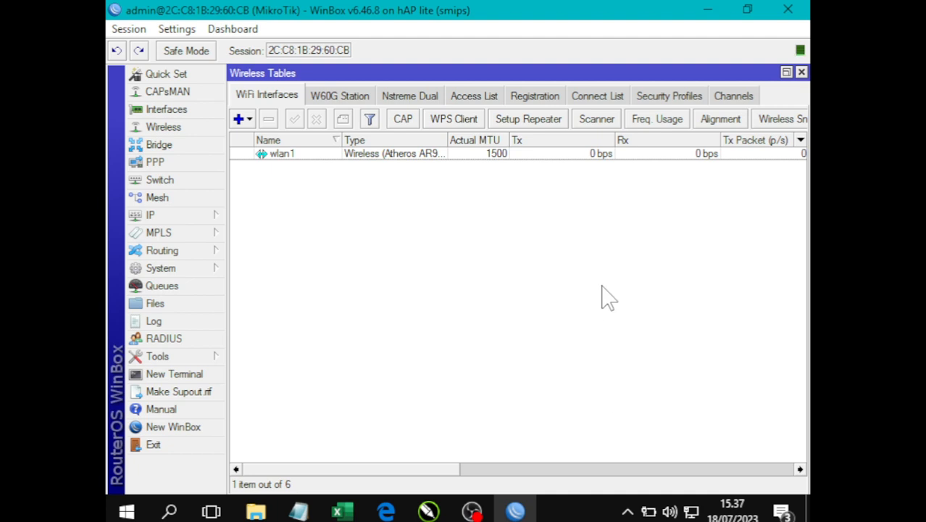
Review the website-blocking proxy requirement in the Notepad notes, return to WinBox and close the Wireless Tables window.
{"action": "left_click", "coordinate": [299, 511]}
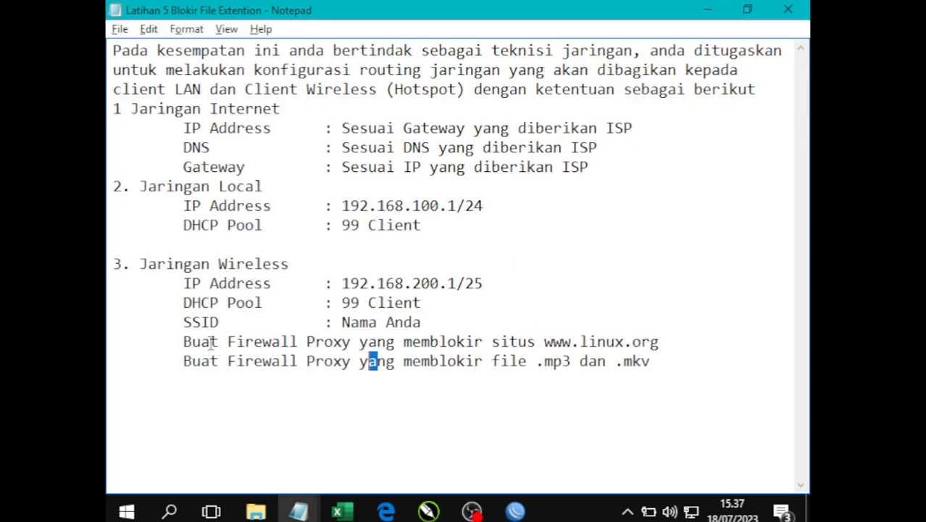
{"action": "left_click_drag", "start_coordinate": [183, 341], "coordinate": [687, 343]}
{"action": "left_click", "coordinate": [688, 343]}
{"action": "key", "text": "alt+Tab"}
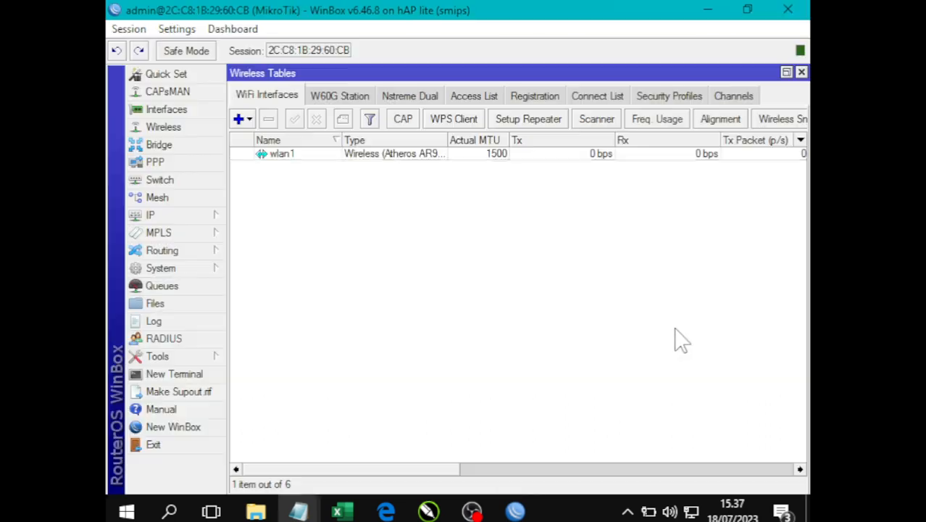
{"action": "left_click", "coordinate": [801, 73]}
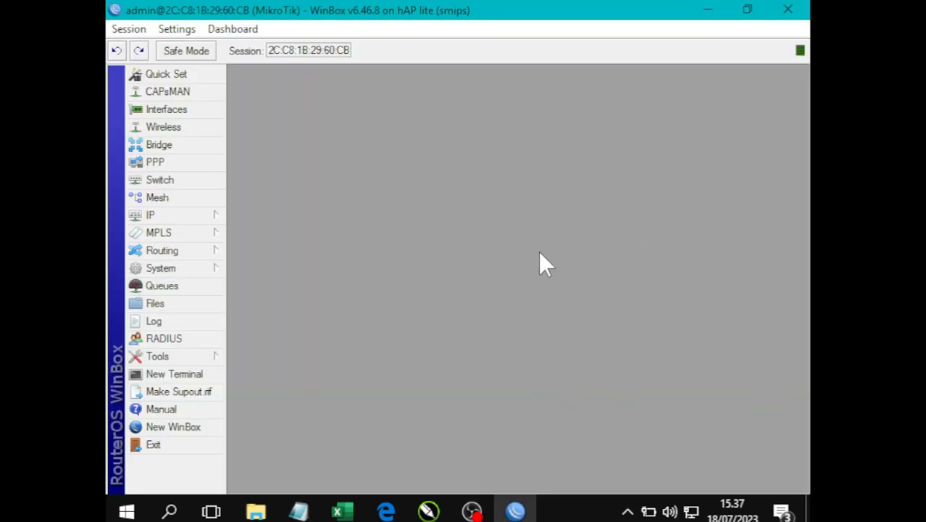
Create a firewall NAT rule with chain dstnat, protocol 6 (tcp), destination port 80 and incoming interface wlan1.
{"action": "left_click", "coordinate": [185, 215]}
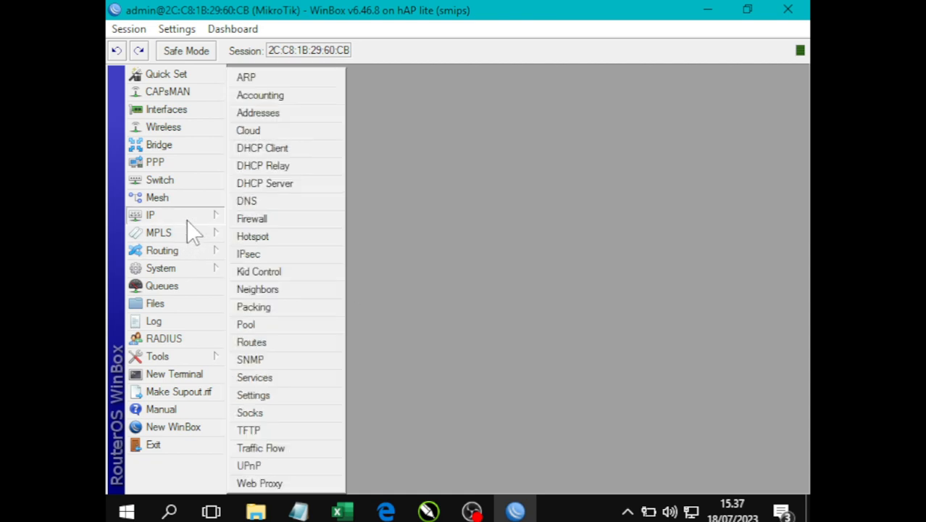
{"action": "left_click", "coordinate": [282, 218]}
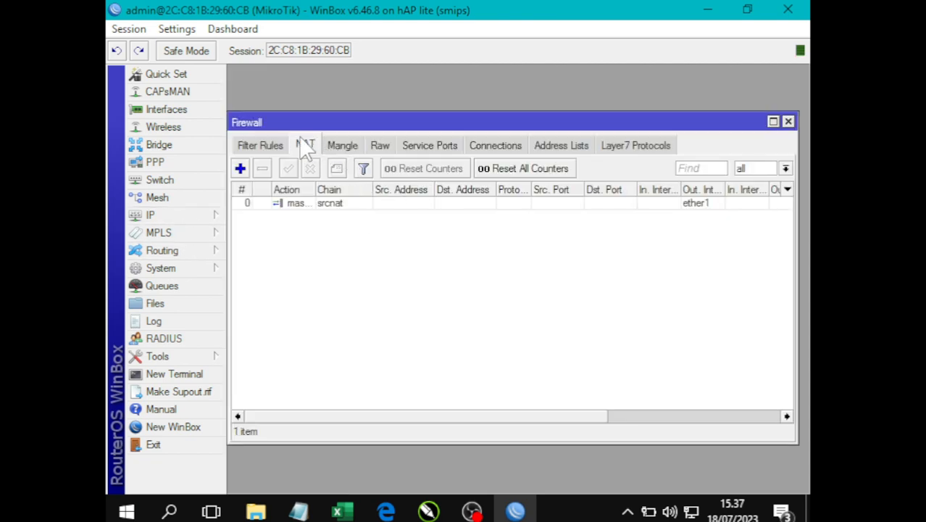
{"action": "left_click", "coordinate": [239, 168]}
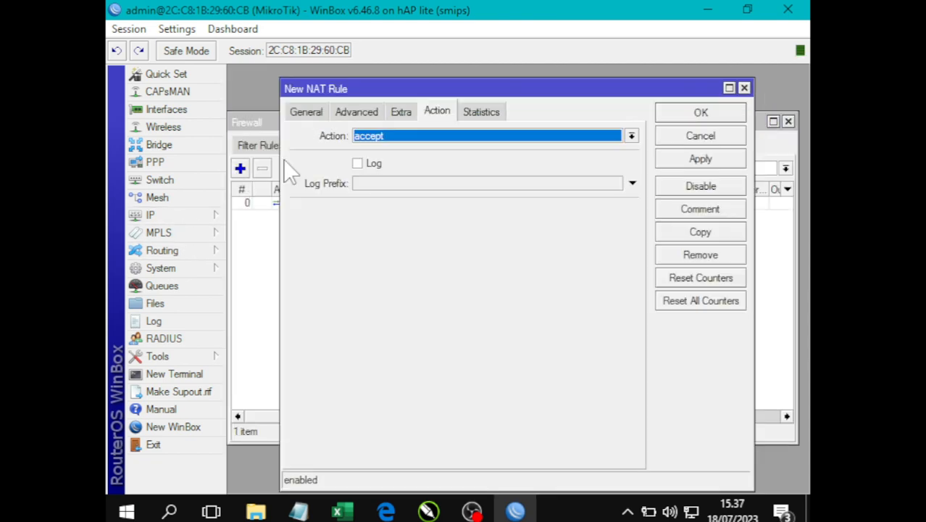
{"action": "left_click", "coordinate": [307, 113]}
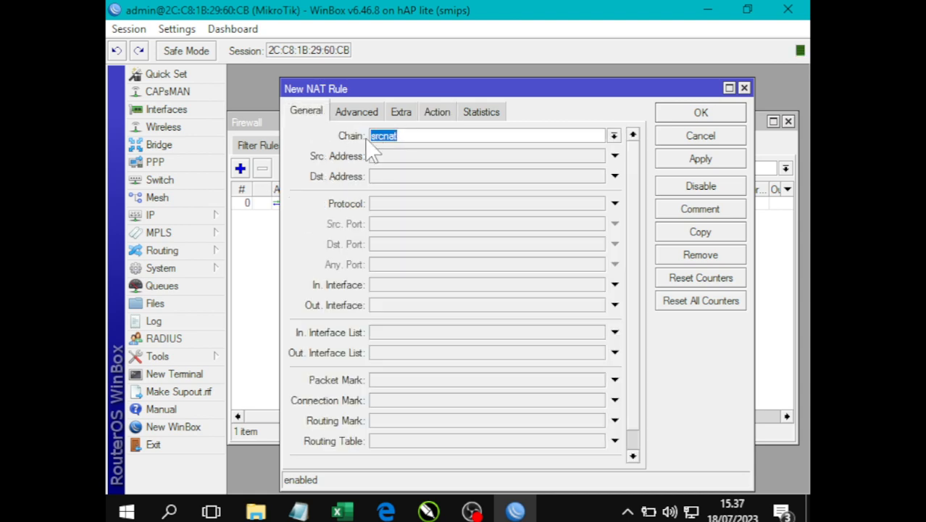
{"action": "left_click", "coordinate": [613, 137]}
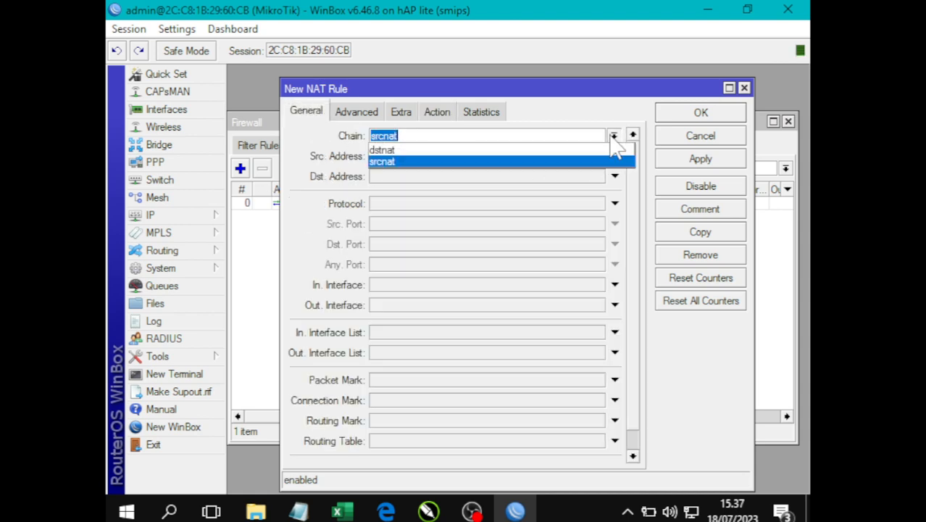
{"action": "left_click", "coordinate": [488, 150]}
{"action": "left_click", "coordinate": [425, 206]}
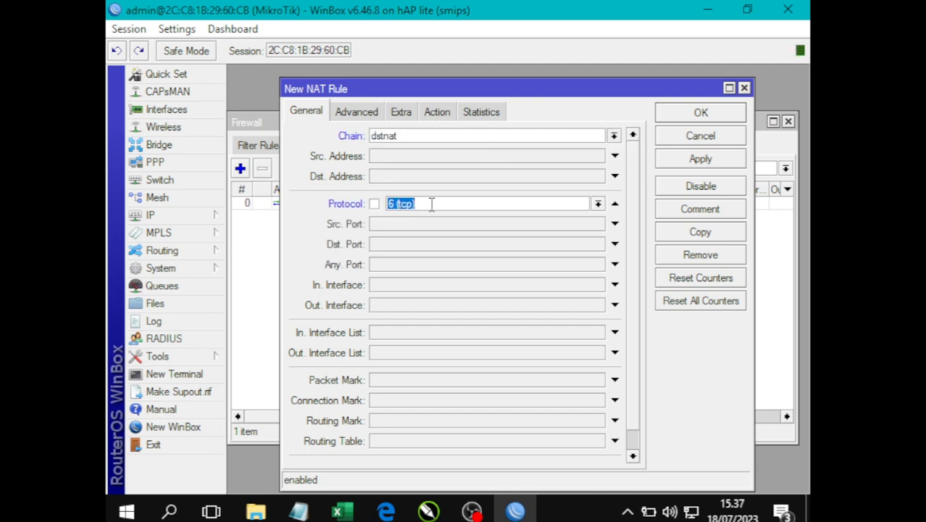
{"action": "left_click", "coordinate": [393, 245]}
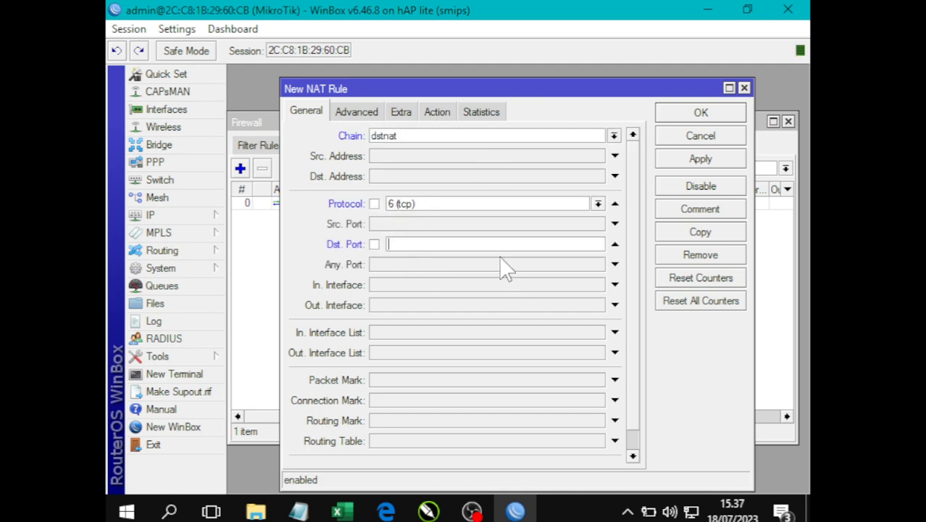
{"action": "type", "text": "80"}
{"action": "left_click", "coordinate": [403, 286]}
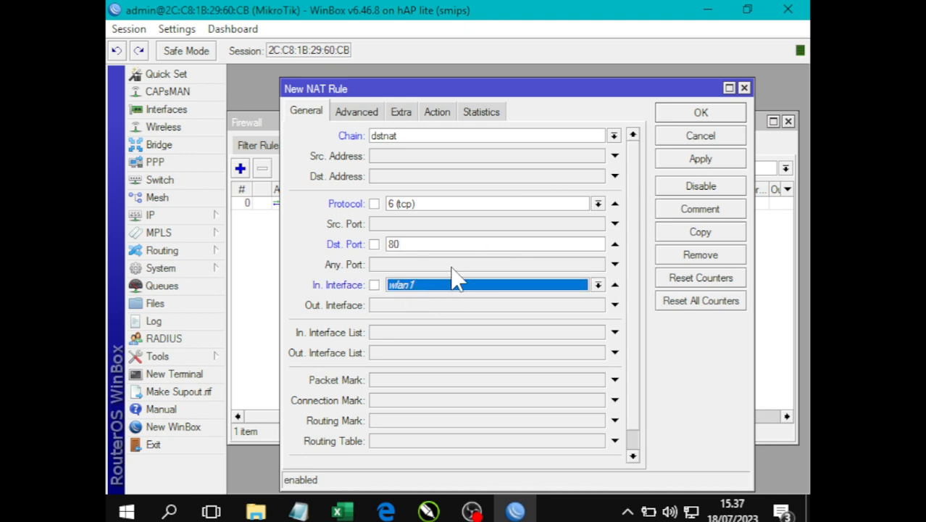
Set the NAT rule's action to redirect to port 8080, save the rule and close the Firewall window.
{"action": "left_click", "coordinate": [438, 113]}
{"action": "left_click", "coordinate": [435, 138]}
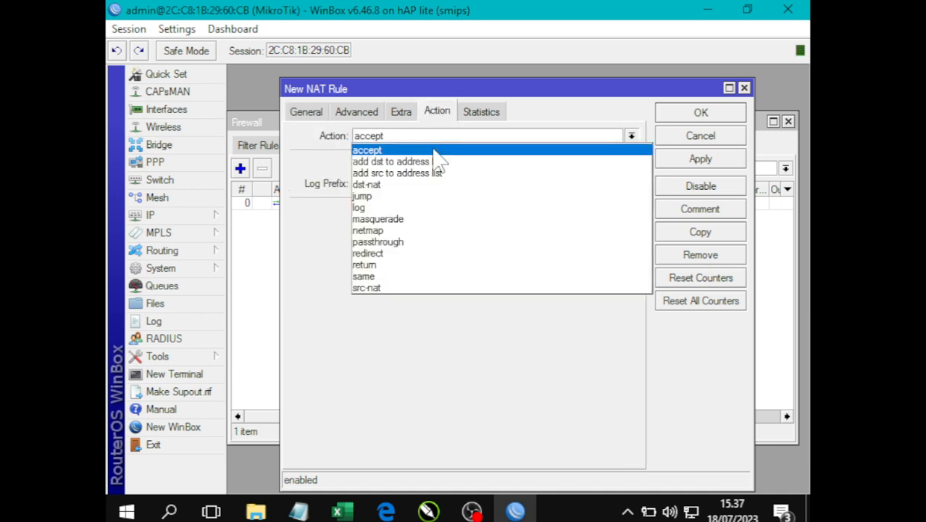
{"action": "left_click", "coordinate": [384, 255]}
{"action": "left_click", "coordinate": [378, 213]}
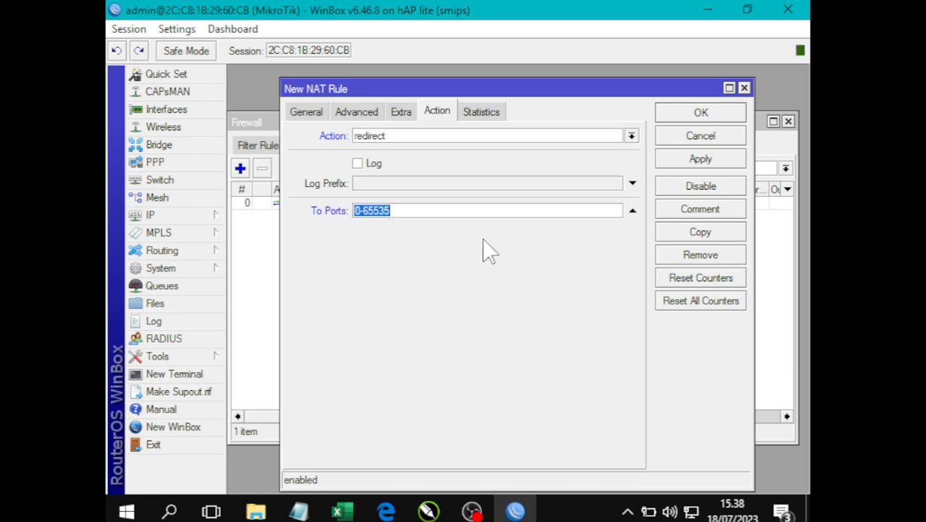
{"action": "type", "text": "8080"}
{"action": "left_click", "coordinate": [698, 159]}
{"action": "left_click", "coordinate": [700, 118]}
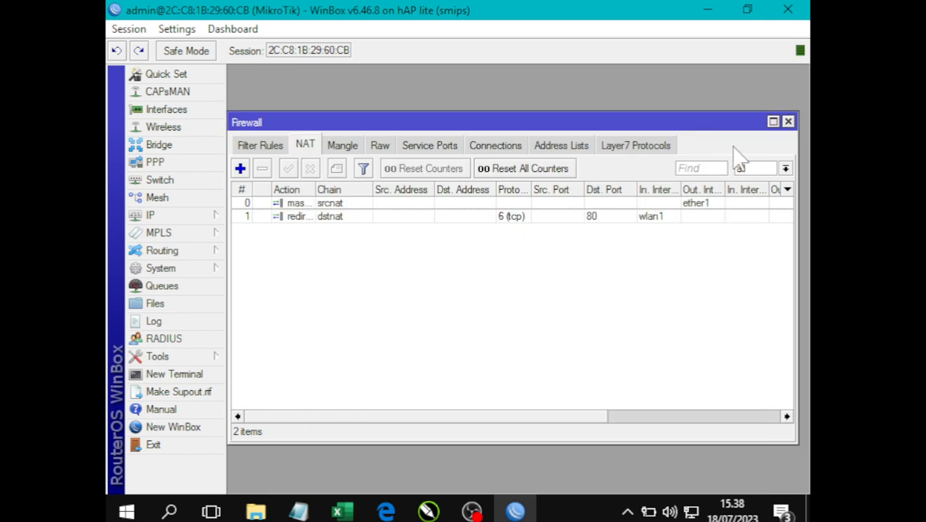
{"action": "left_click", "coordinate": [788, 121]}
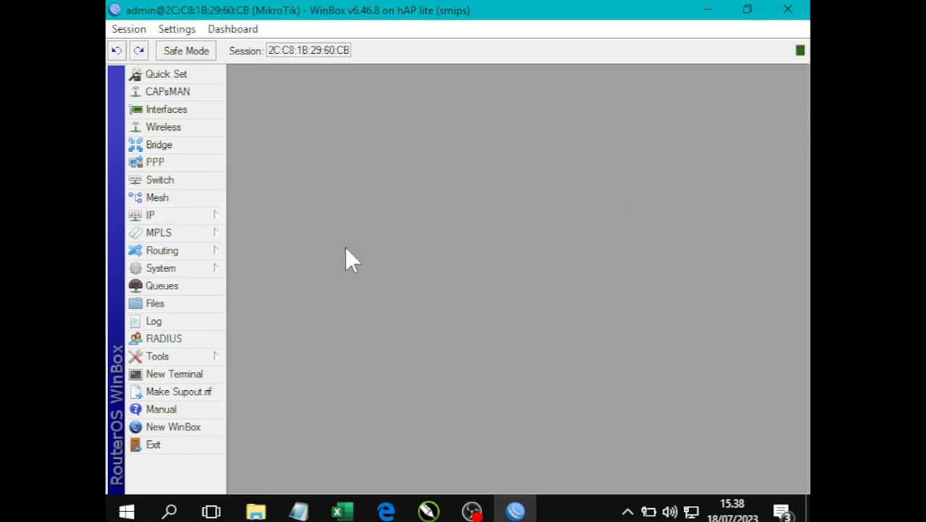
Enable the web proxy with Nama@Proxy as cache administrator, apply the settings and open the proxy's access rules.
{"action": "left_click", "coordinate": [189, 216]}
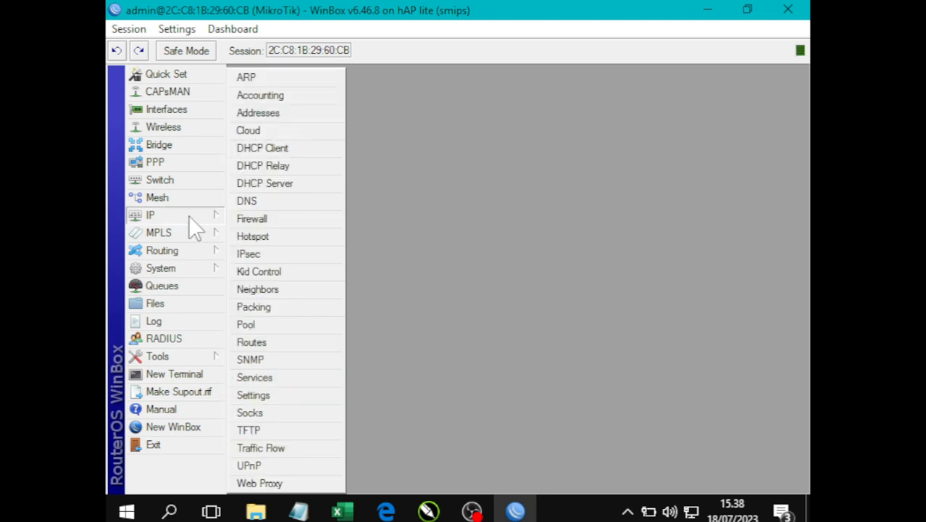
{"action": "left_click", "coordinate": [305, 480]}
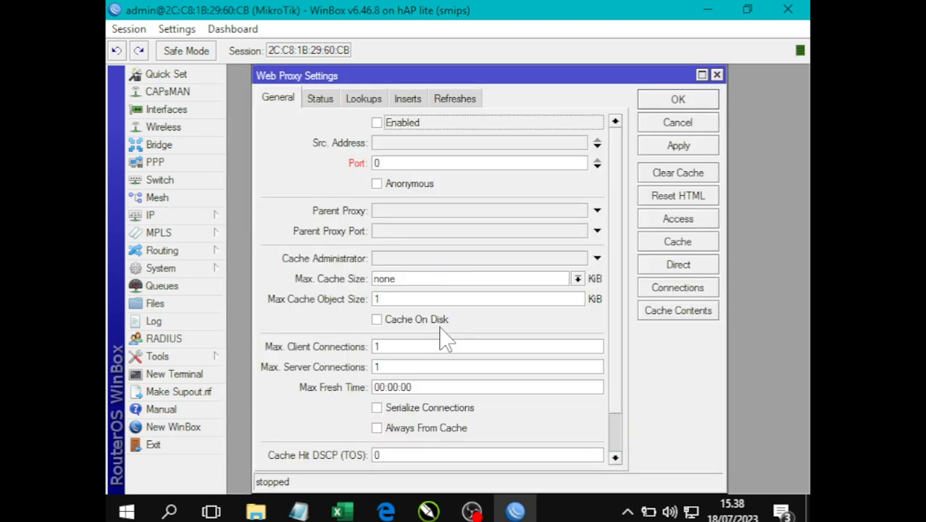
{"action": "left_click", "coordinate": [377, 123]}
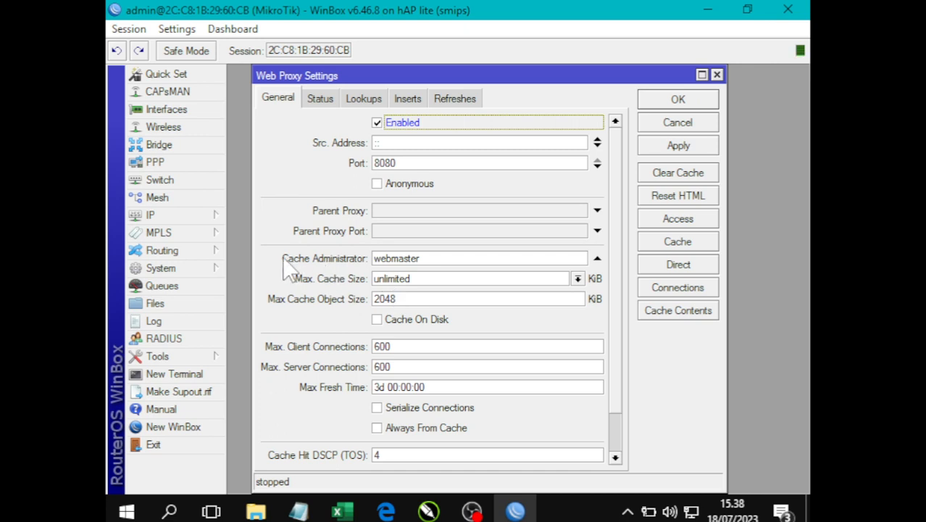
{"action": "double_click", "coordinate": [444, 259]}
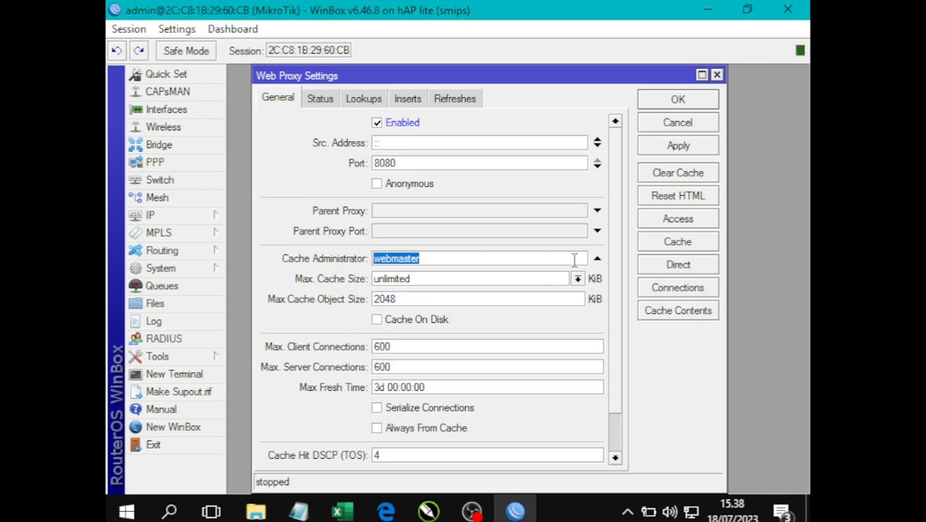
{"action": "type", "text": "Nama@Proxy"}
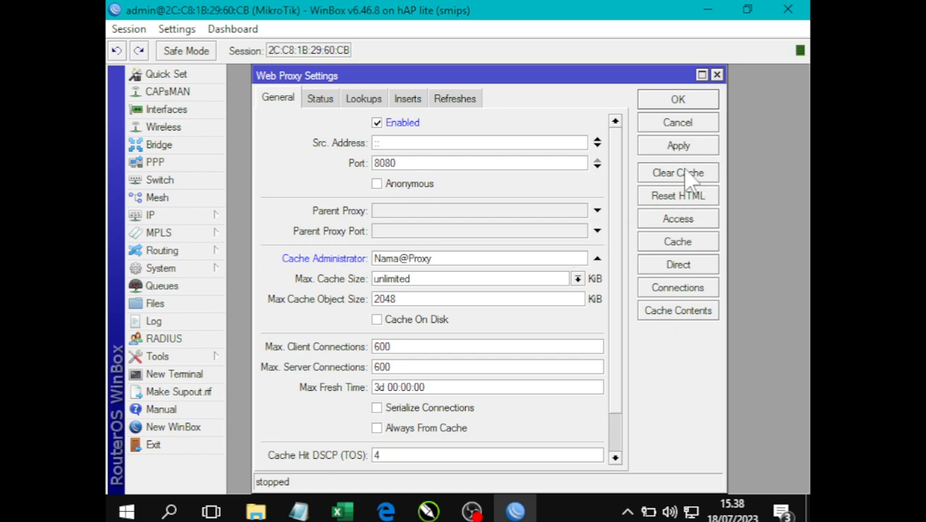
{"action": "left_click", "coordinate": [685, 145]}
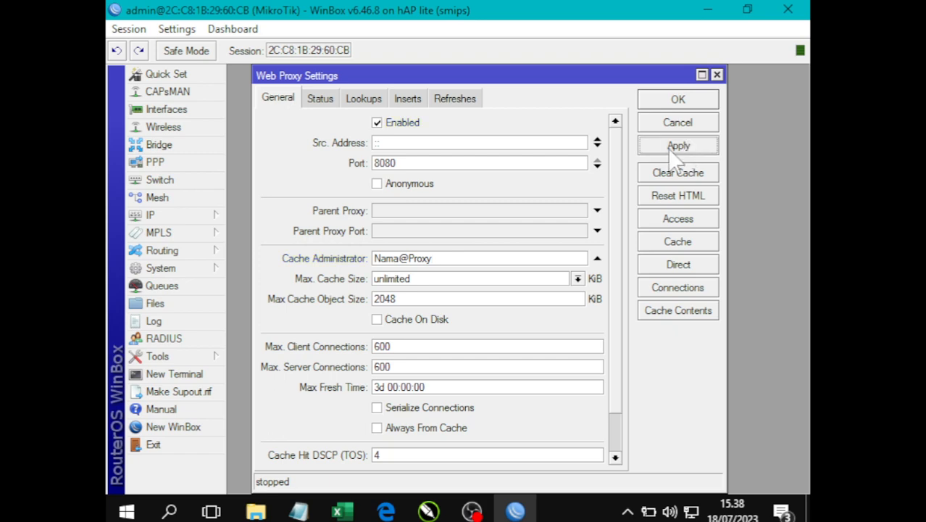
{"action": "left_click", "coordinate": [678, 219]}
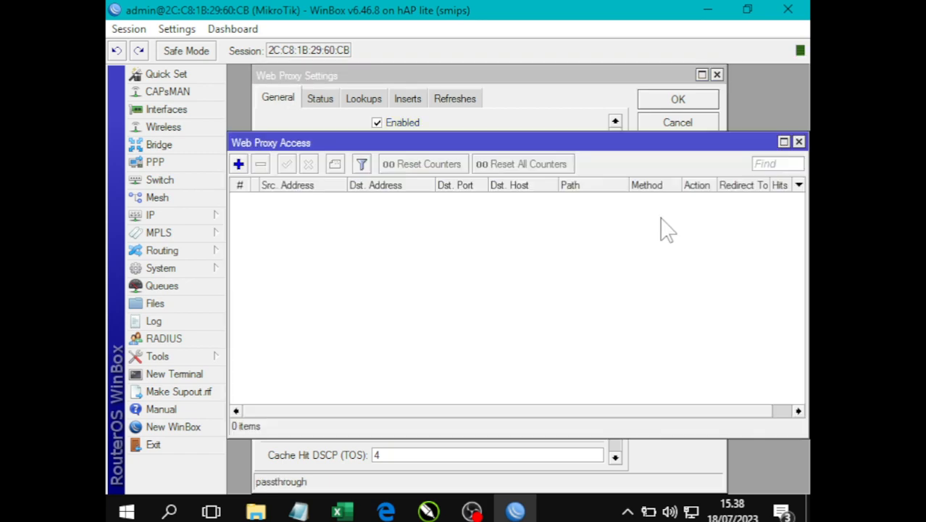
Add a web proxy access rule with destination host *linux* and action deny, checking the site to block in the Notepad notes.
{"action": "left_click", "coordinate": [239, 165]}
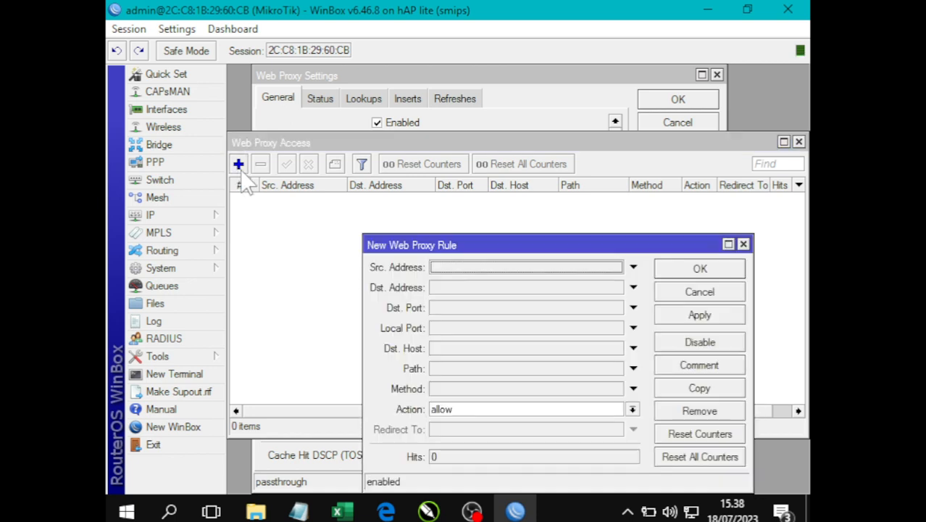
{"action": "left_click_drag", "start_coordinate": [506, 246], "coordinate": [491, 123]}
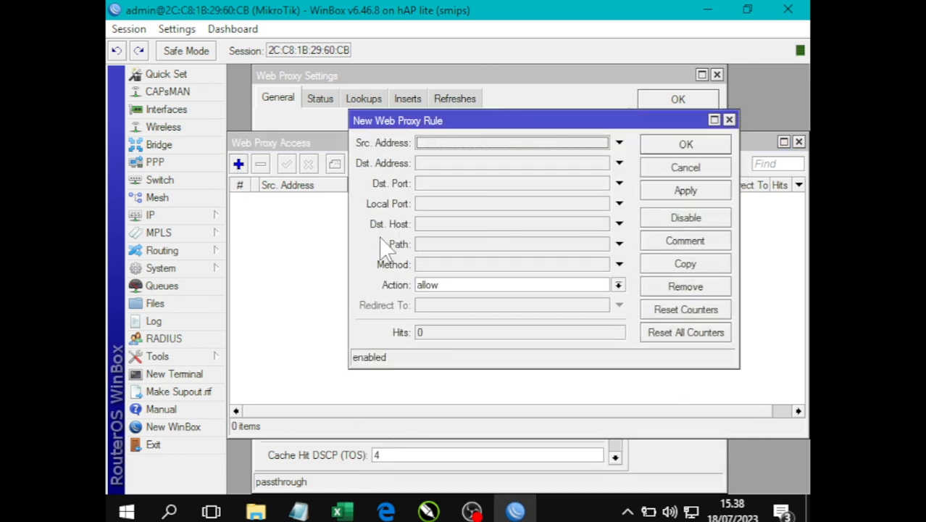
{"action": "left_click", "coordinate": [440, 225]}
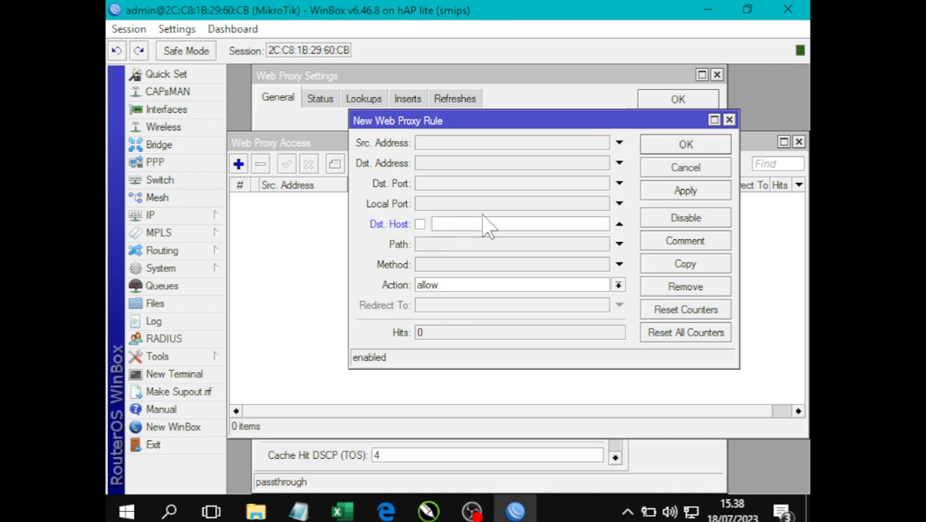
{"action": "key", "text": "alt+Tab"}
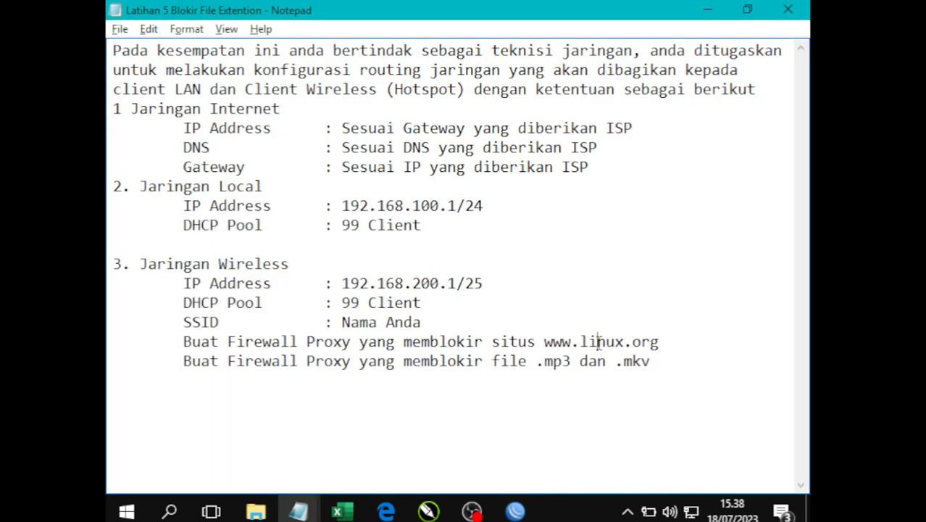
{"action": "key", "text": "alt+Tab"}
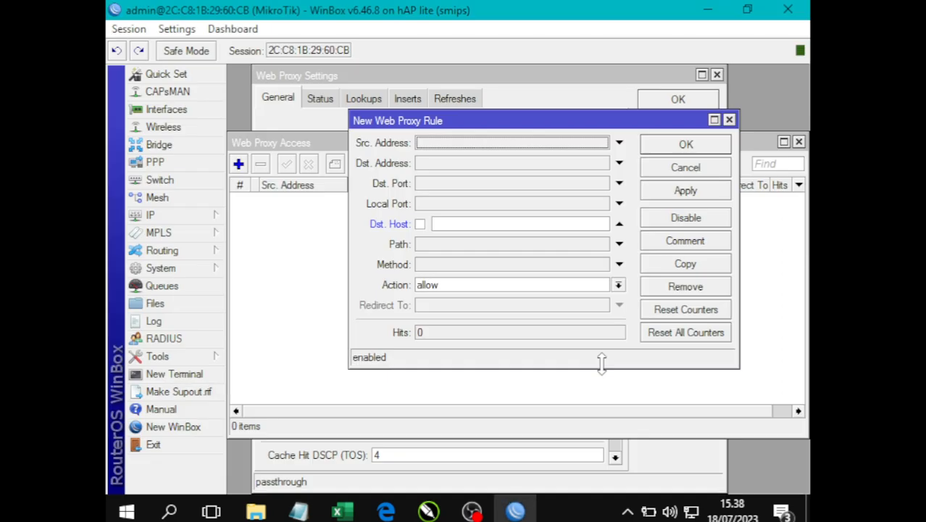
{"action": "left_click", "coordinate": [451, 228]}
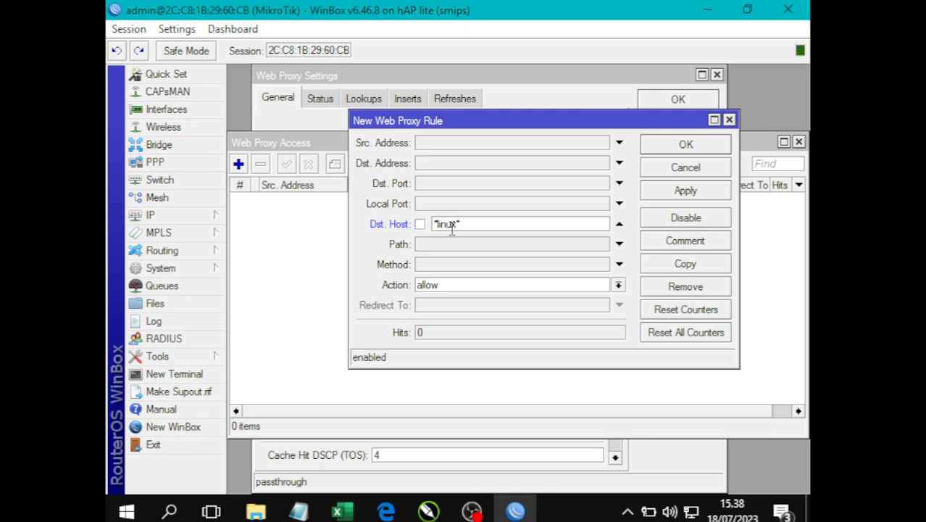
{"action": "left_click", "coordinate": [443, 287]}
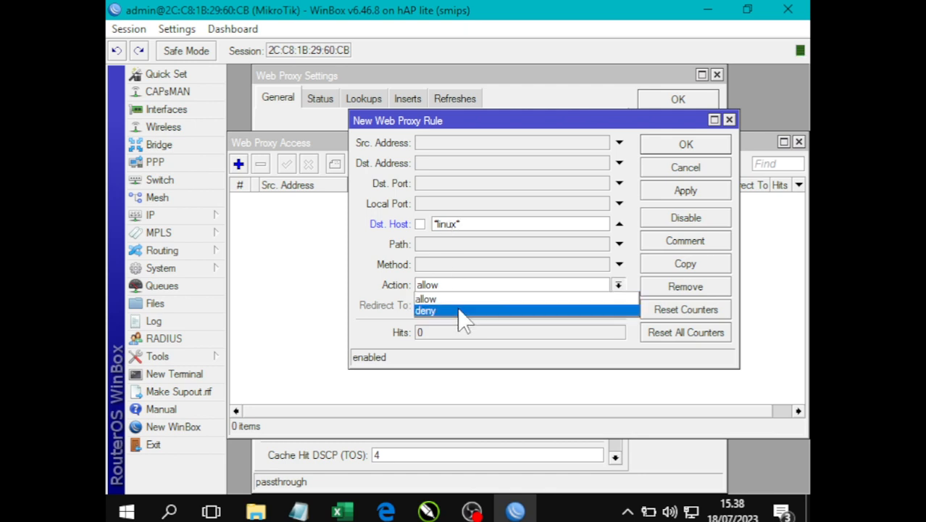
{"action": "left_click", "coordinate": [460, 310]}
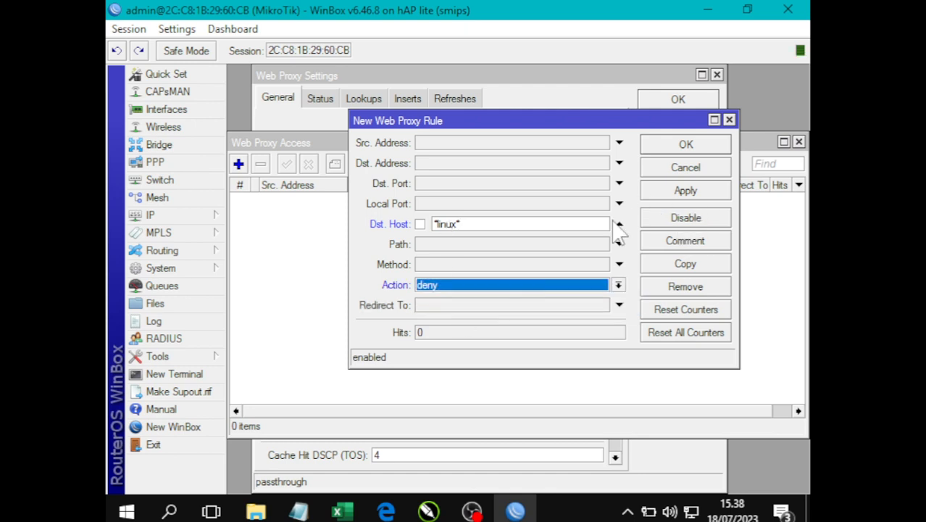
{"action": "left_click", "coordinate": [686, 190]}
{"action": "left_click", "coordinate": [704, 146]}
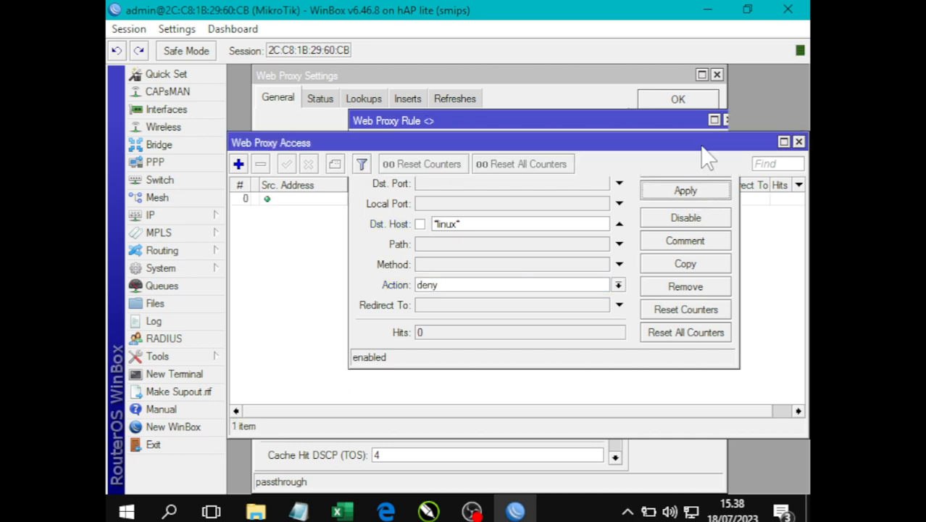
Check the file types to block in the notes, then add a web proxy rule with path *.mp3* and action deny.
{"action": "key", "text": "alt+Tab"}
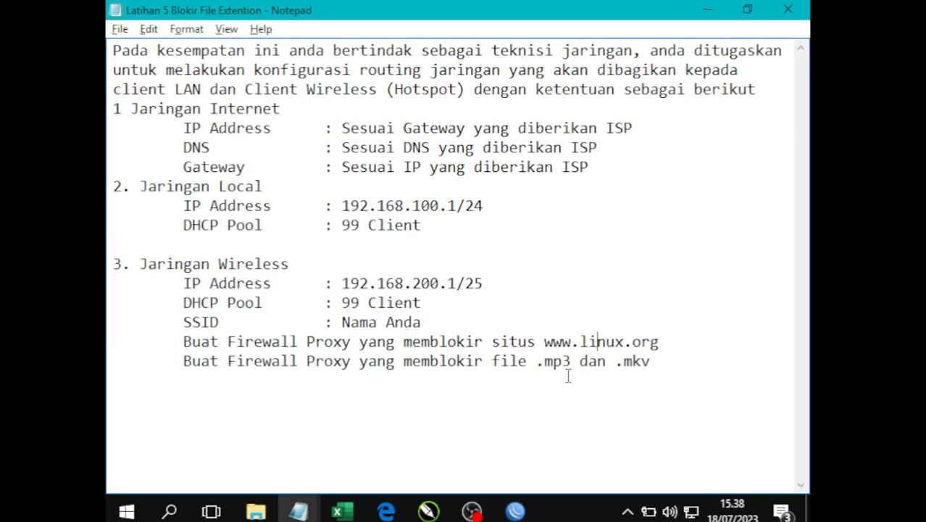
{"action": "key", "text": "alt+Tab"}
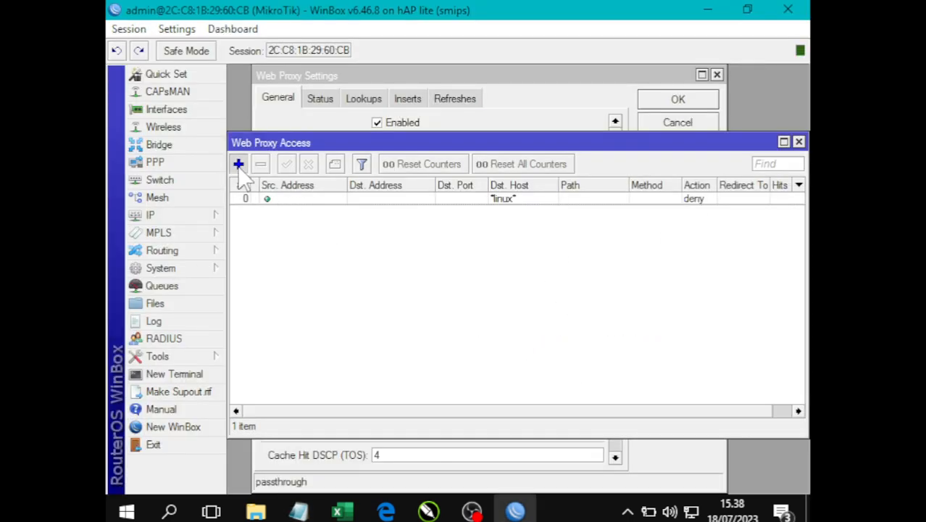
{"action": "left_click", "coordinate": [238, 164]}
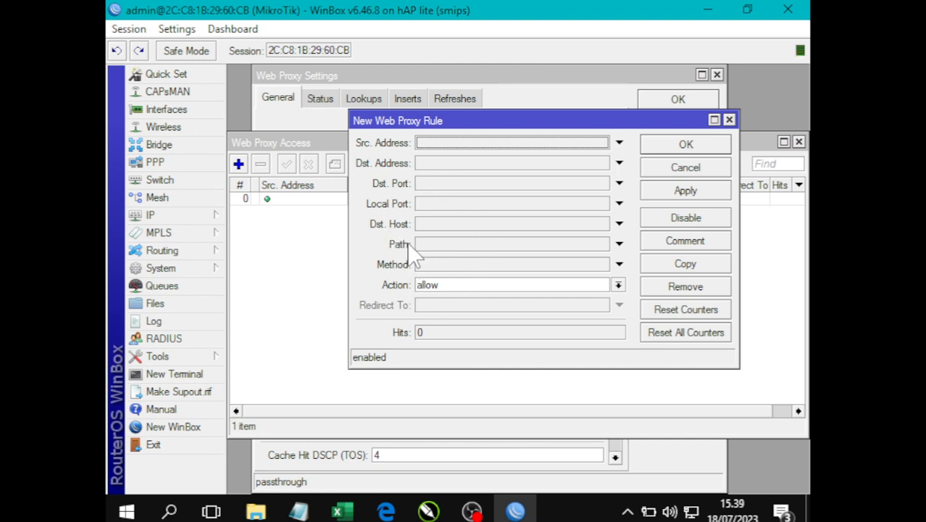
{"action": "left_click", "coordinate": [445, 245]}
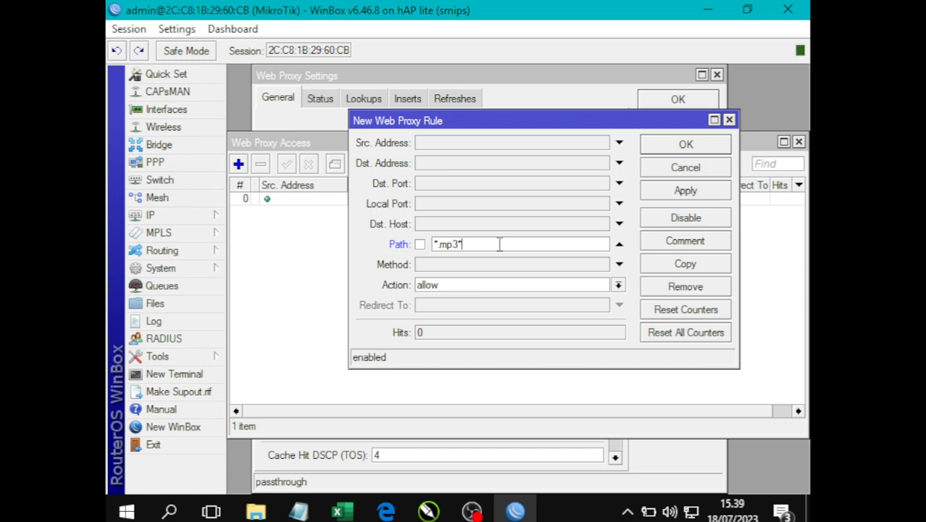
{"action": "left_click", "coordinate": [426, 286]}
{"action": "left_click", "coordinate": [441, 313]}
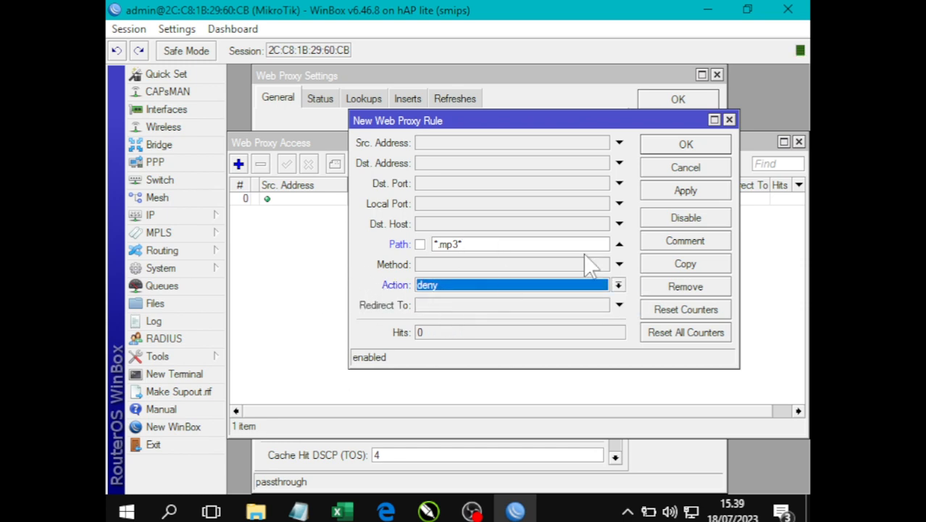
{"action": "left_click", "coordinate": [694, 194]}
{"action": "left_click", "coordinate": [694, 147]}
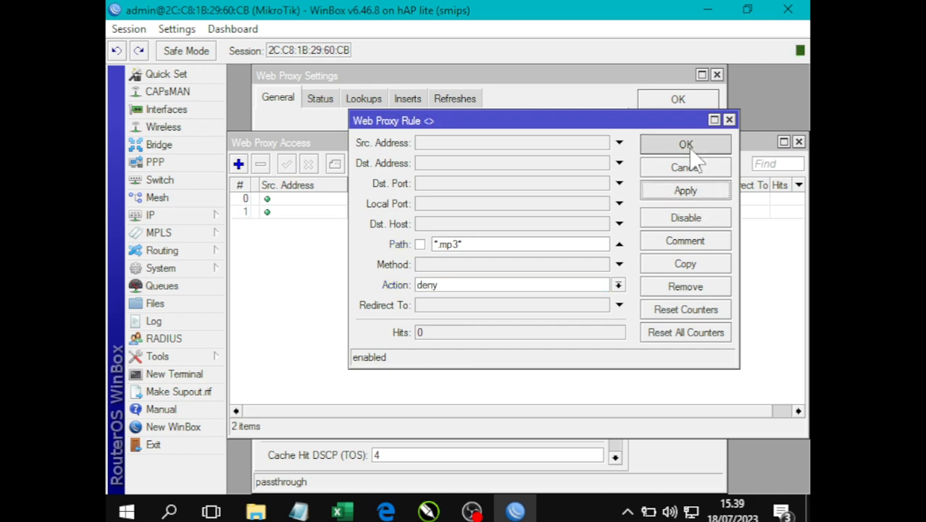
Add another web proxy access rule with path *.mkv* and action deny, and save it.
{"action": "left_click", "coordinate": [238, 164]}
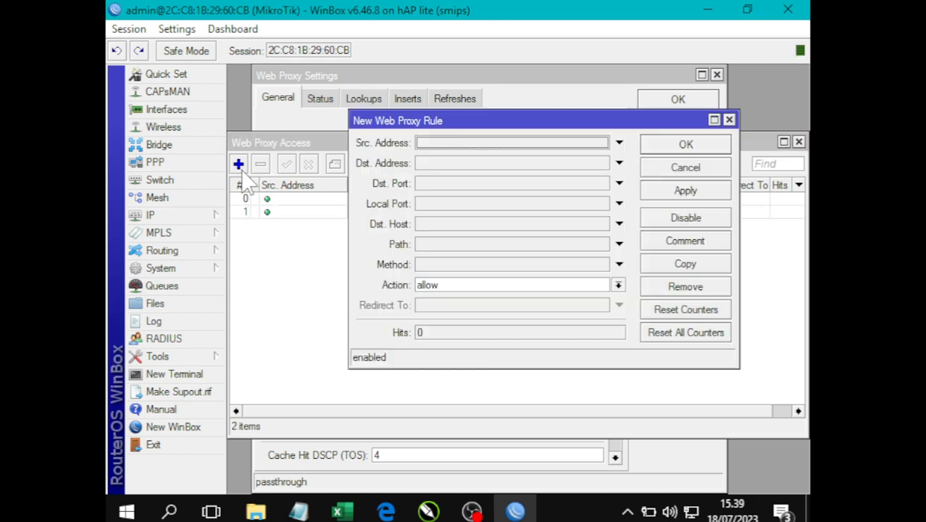
{"action": "left_click", "coordinate": [436, 244]}
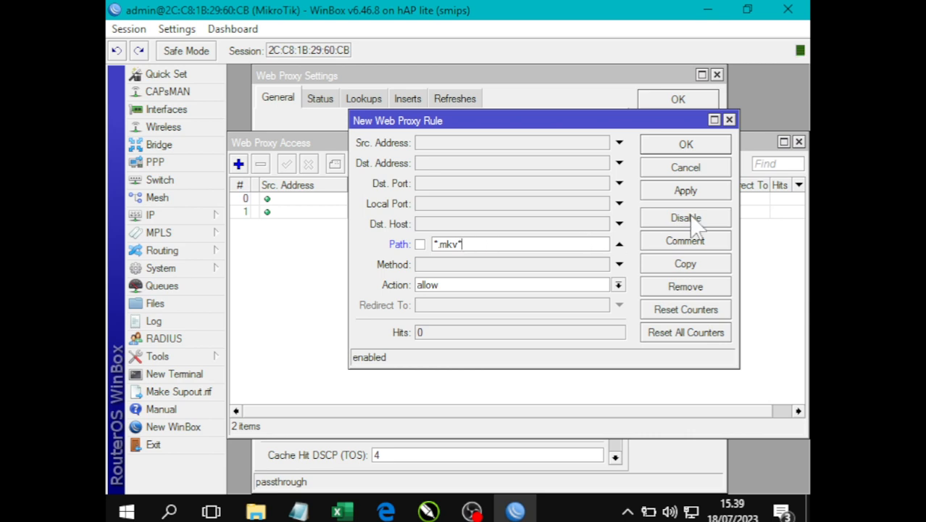
{"action": "left_click", "coordinate": [426, 286]}
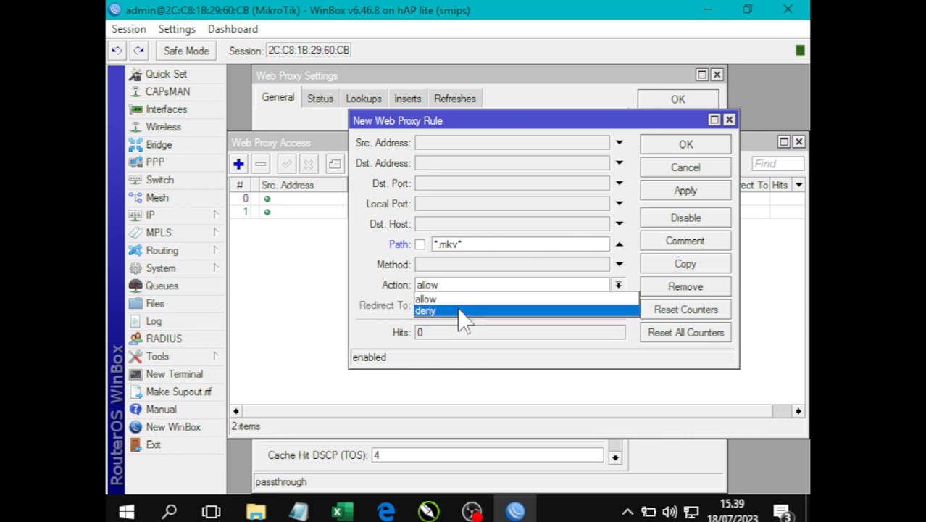
{"action": "left_click", "coordinate": [457, 310]}
{"action": "left_click", "coordinate": [685, 190]}
{"action": "left_click", "coordinate": [687, 145]}
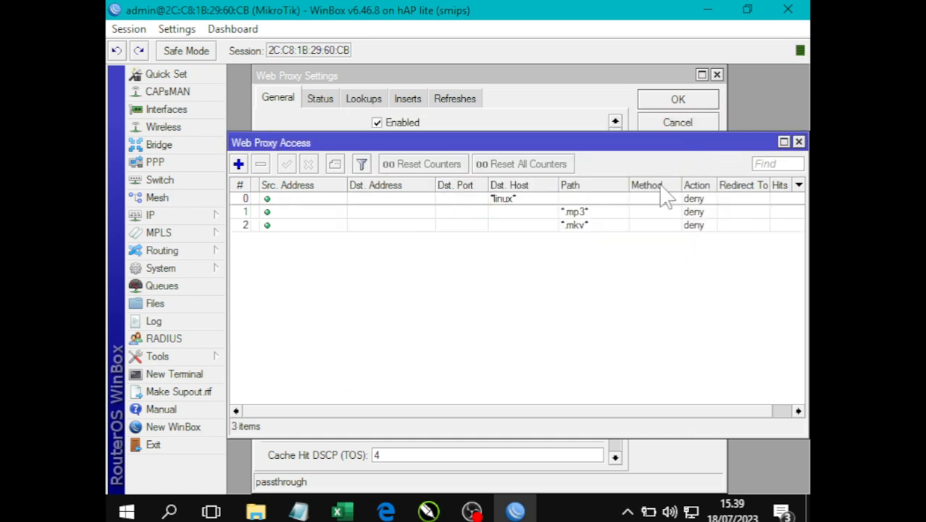
Close the web proxy access list, confirm the proxy settings and switch to the Latihan 7 Bandwidth notes in Notepad.
{"action": "left_click", "coordinate": [798, 142]}
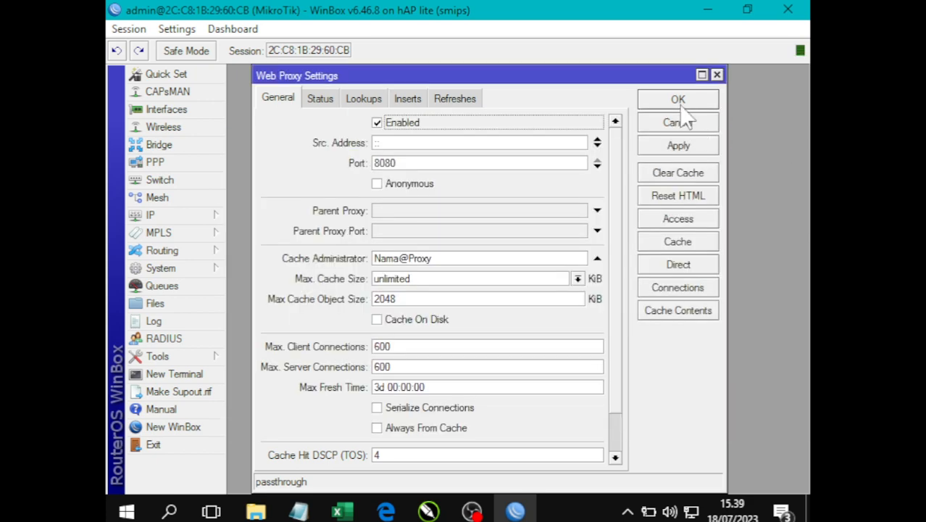
{"action": "left_click", "coordinate": [677, 100]}
{"action": "key", "text": "alt+Tab"}
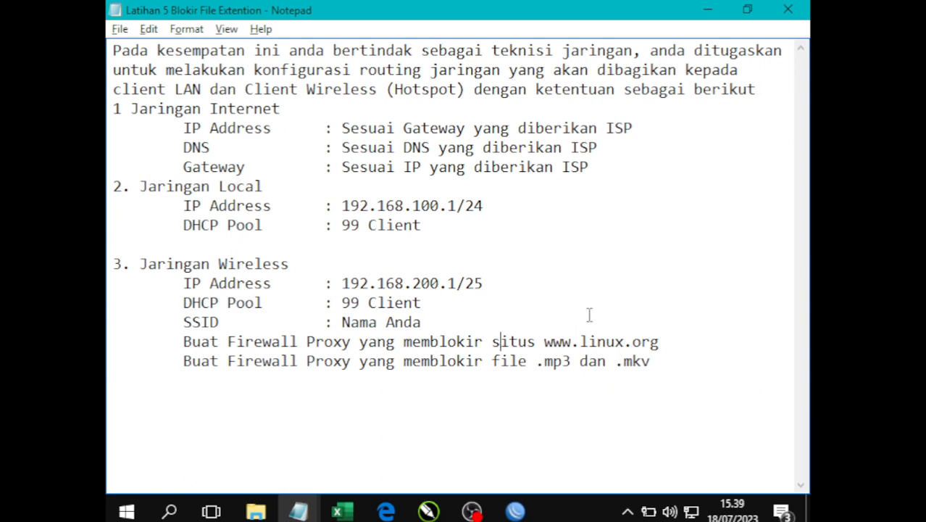
{"action": "left_click", "coordinate": [297, 511]}
{"action": "left_click", "coordinate": [234, 478]}
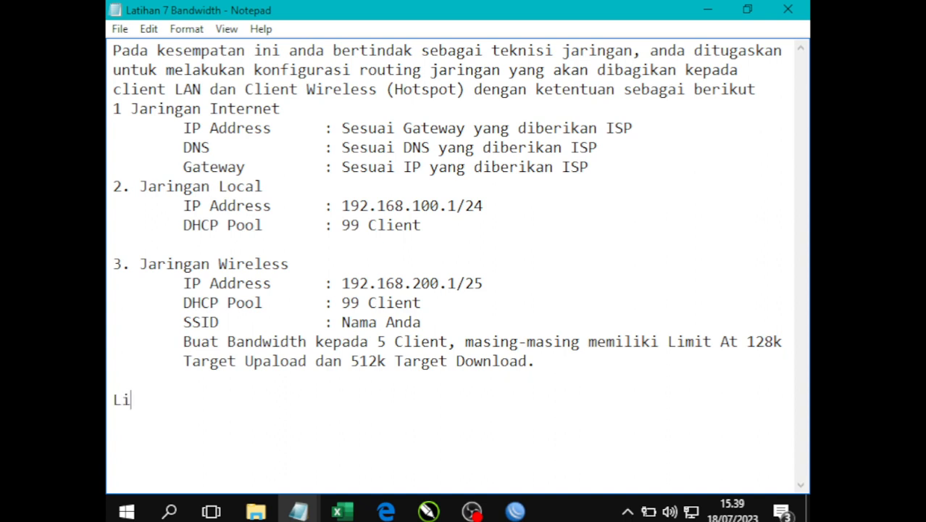
Write "Limit At 128k /Client" below the bandwidth task and start a second line with "Limit ad".
{"action": "type", "text": "min"}
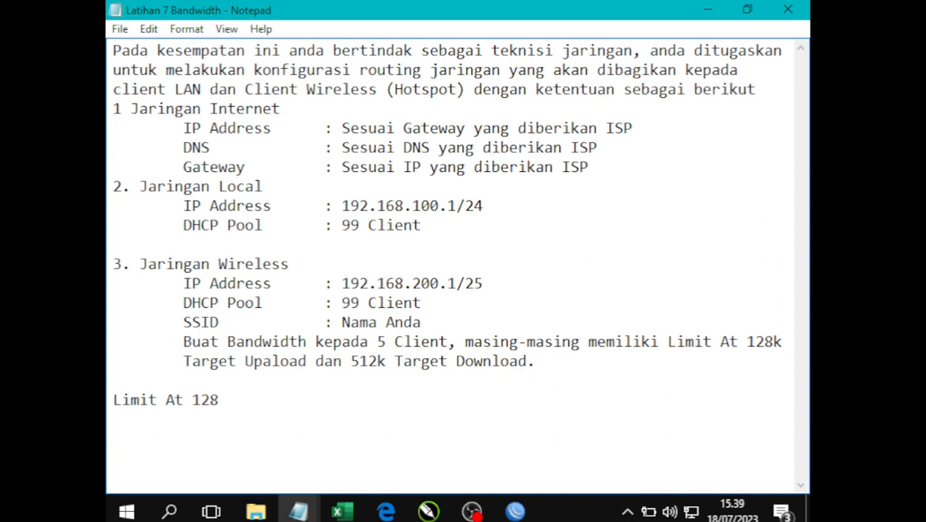
{"action": "type", "text": "k /Client"}
{"action": "key", "text": "Return"}
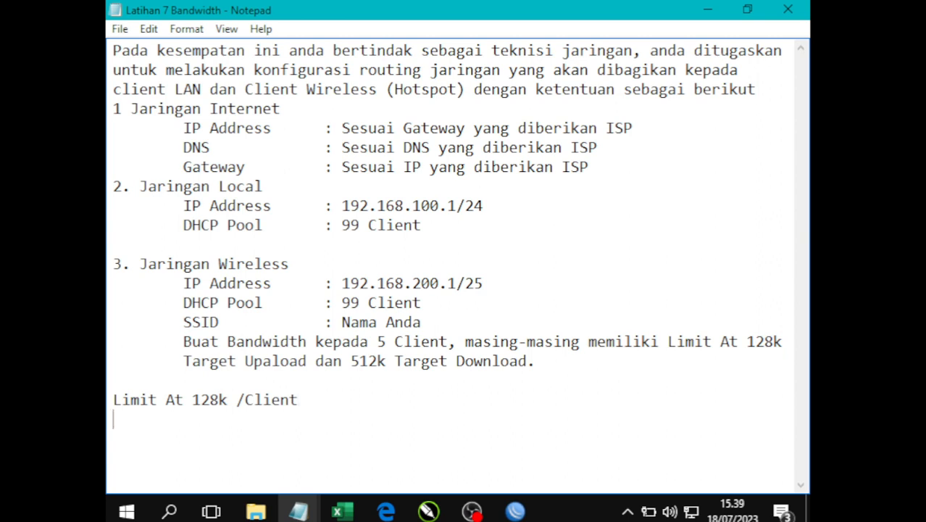
{"action": "type", "text": "Limit ad"}
Insert "Target Upload" before 128k in the first limit line of the notes.
{"action": "key", "text": "Up"}
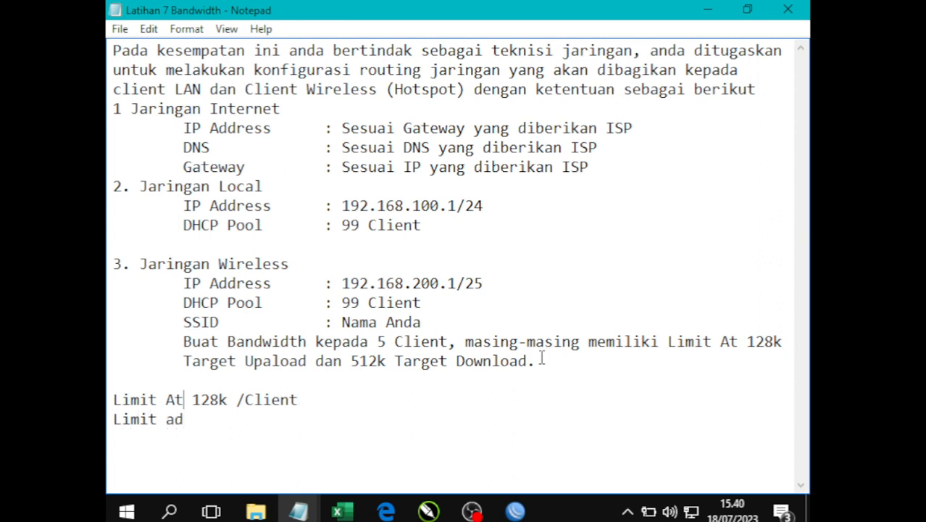
{"action": "key", "text": "Right"}
{"action": "type", "text": "Target Up"}
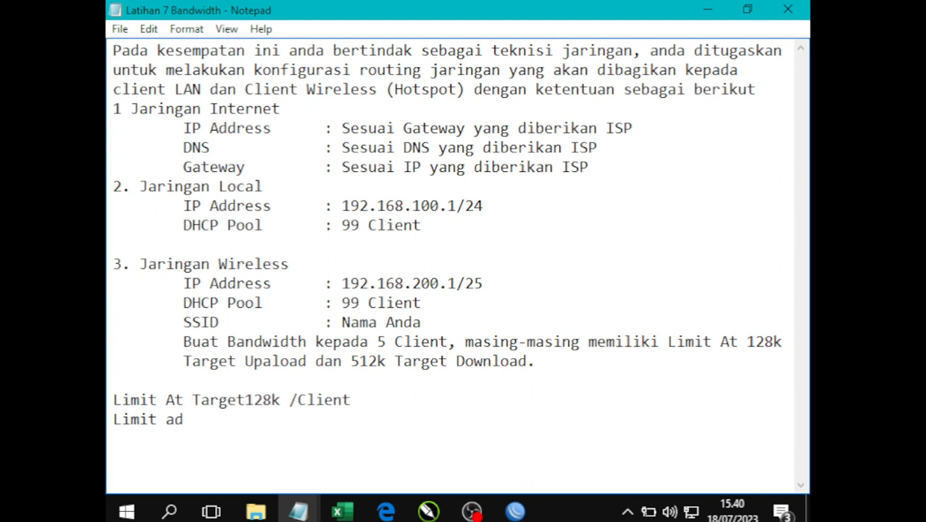
{"action": "type", "text": "lloa"}
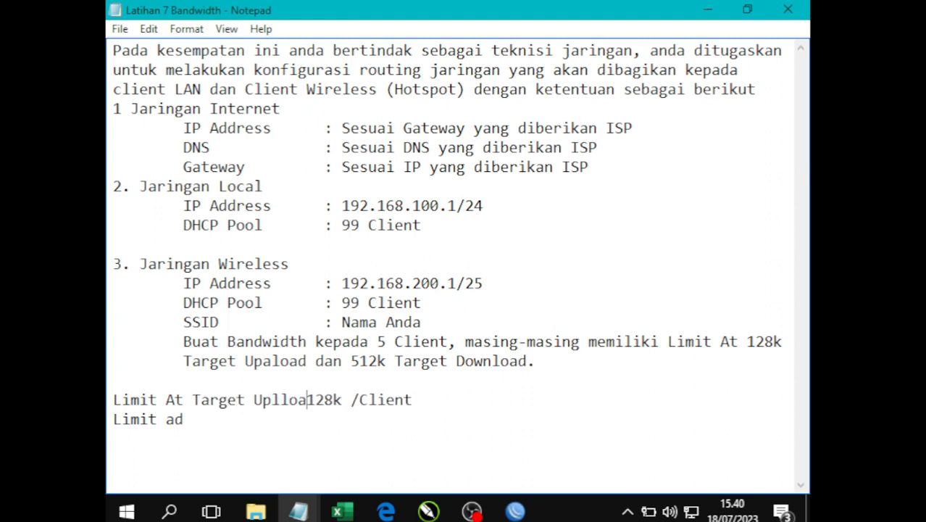
{"action": "key", "text": "BackSpace"}
{"action": "key", "text": "BackSpace"}
{"action": "key", "text": "BackSpace"}
{"action": "type", "text": "oad"}
{"action": "key", "text": "Down"}
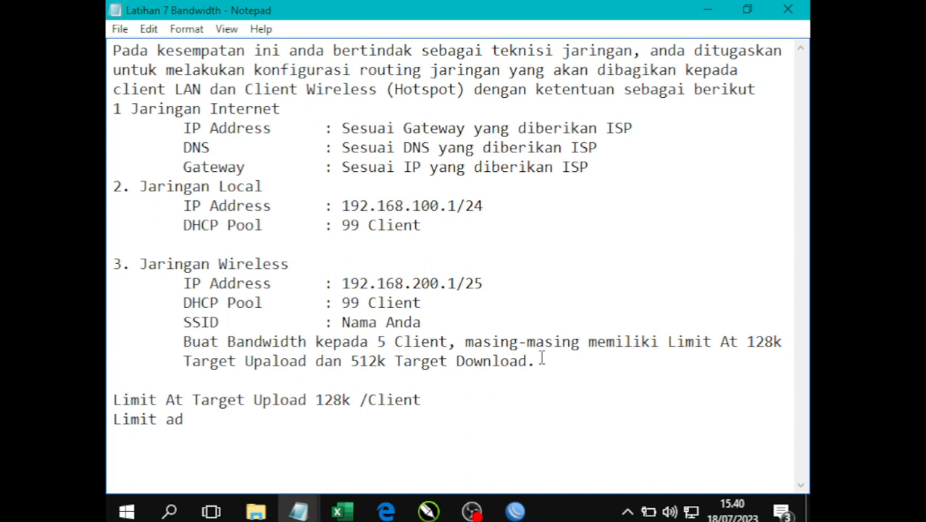
Complete the second limit line as "Limit ad Target Download 512k / Client".
{"action": "type", "text": "Target Downl"}
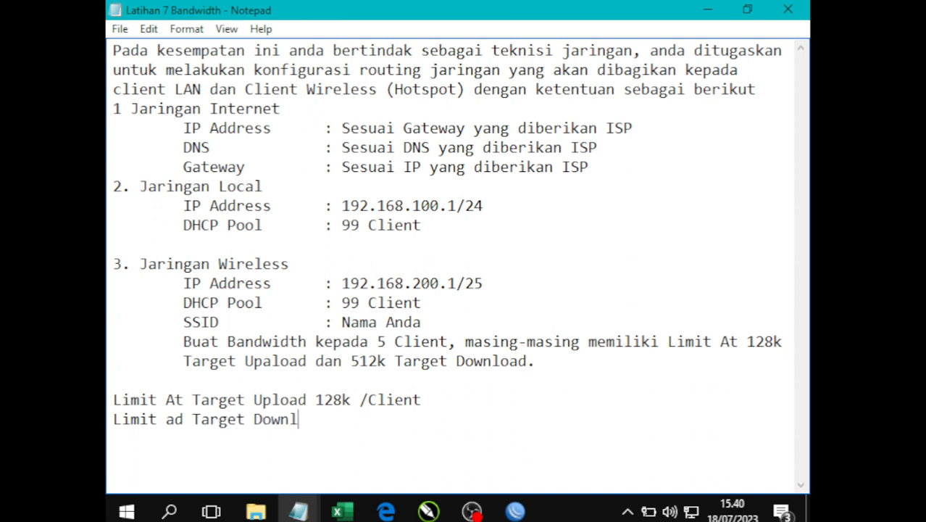
{"action": "type", "text": "oad 512"}
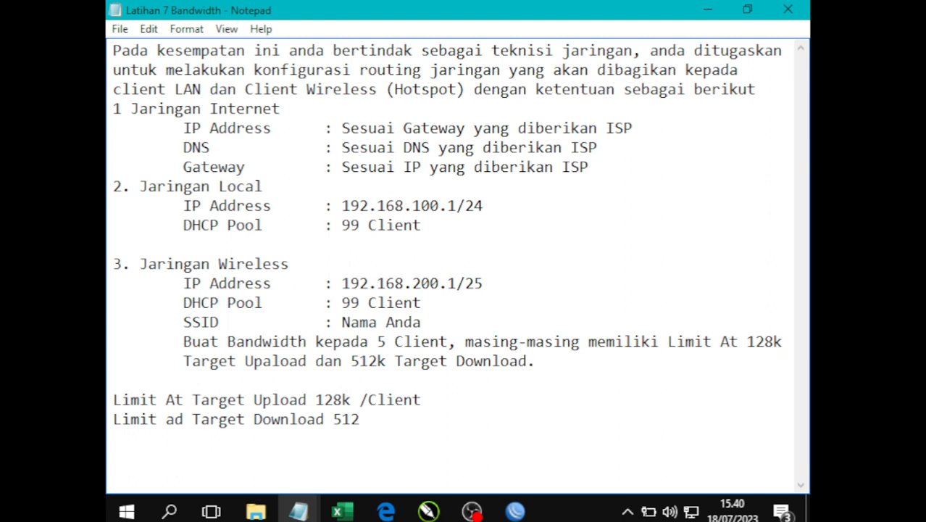
{"action": "type", "text": "k / Client"}
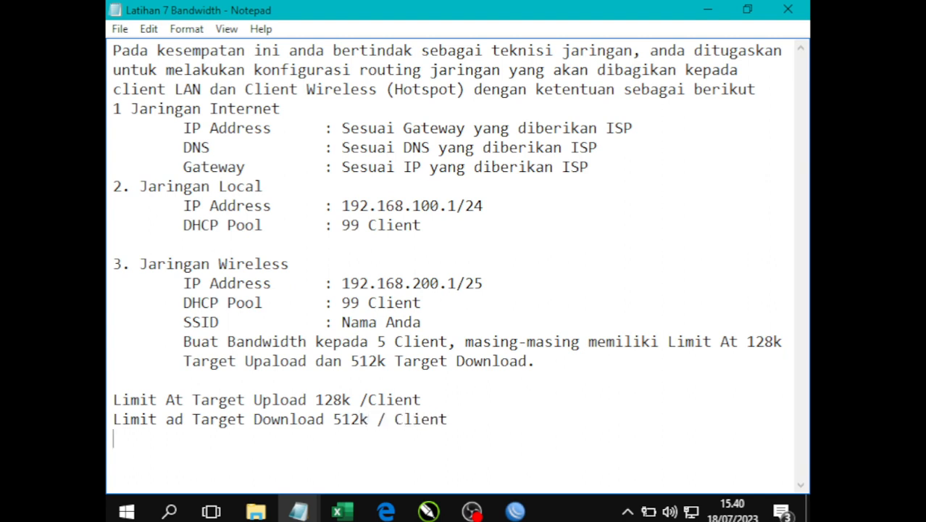
Leave a blank line and add "Jumlah Client yang akan diberikan Bandwidth = 5 Client" to the notes.
{"action": "key", "text": "Return"}
{"action": "key", "text": "Return"}
{"action": "type", "text": "Jumlah Client yang "}
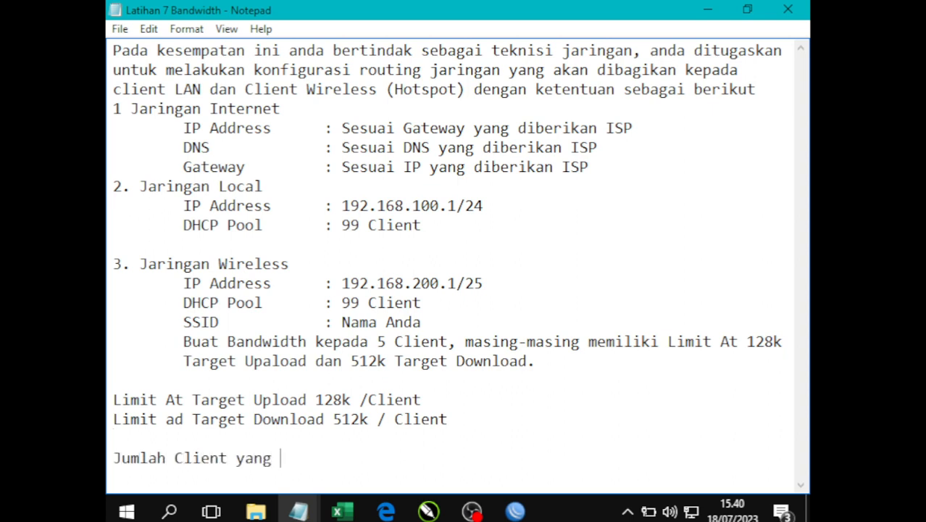
{"action": "type", "text": "akan diberikan "}
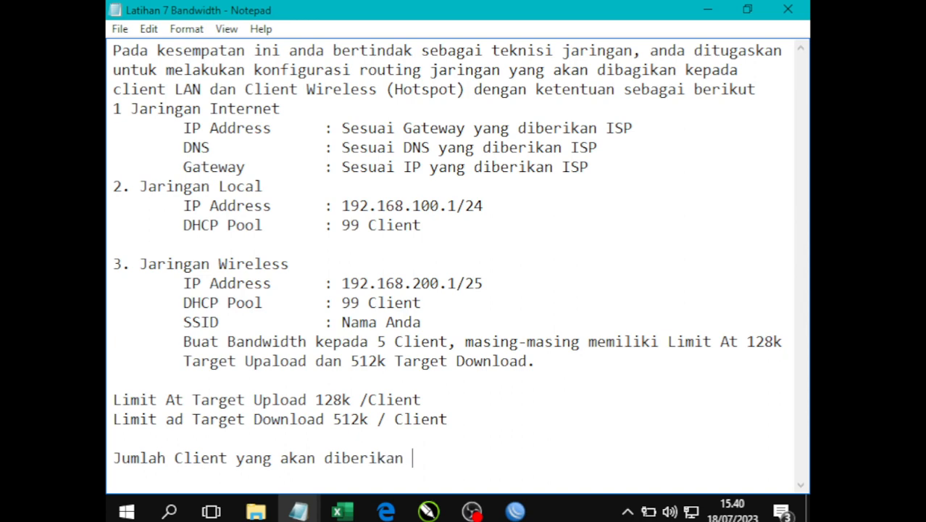
{"action": "type", "text": "Bandwidth = "}
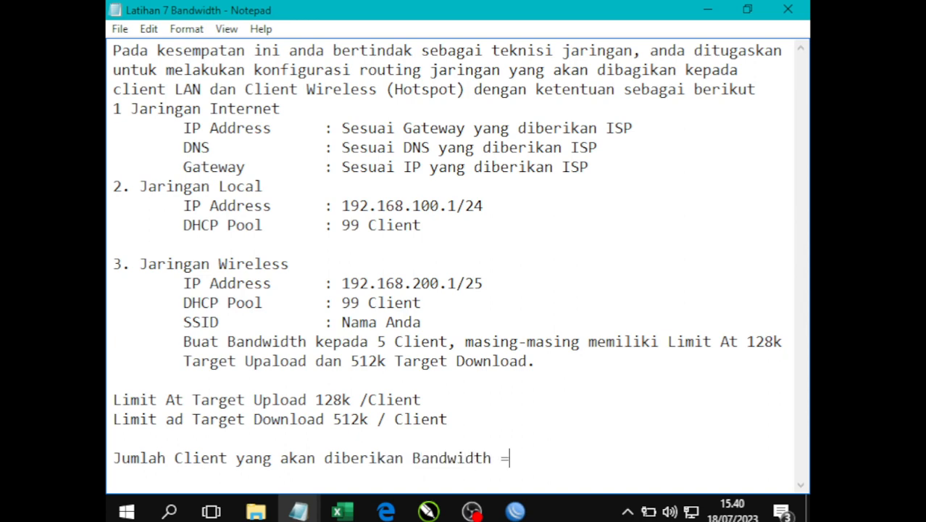
{"action": "type", "text": "5 Client"}
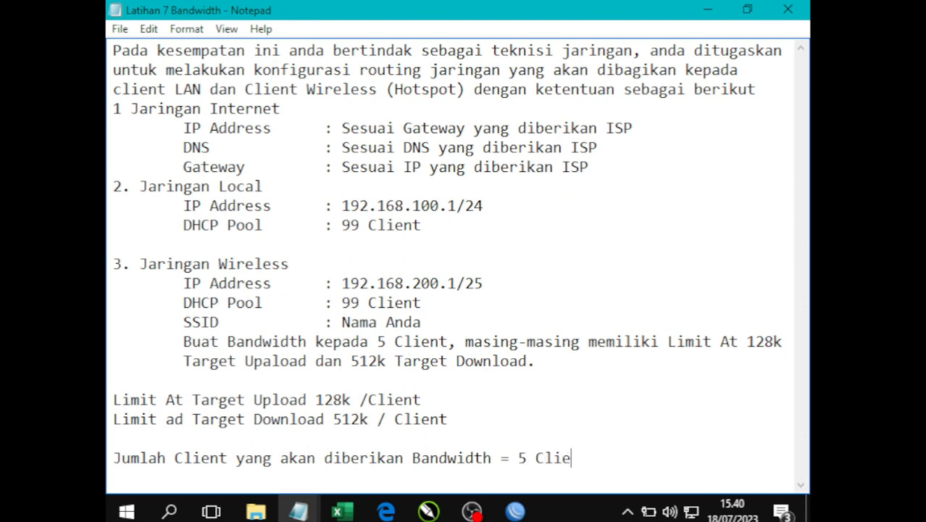
Add the line "Max Limit Target Upload 5 x 128k =640k" below the client count, separated by a blank line.
{"action": "key", "text": "Return"}
{"action": "scroll", "coordinate": [492, 411], "scroll_direction": "down", "scroll_amount": 1}
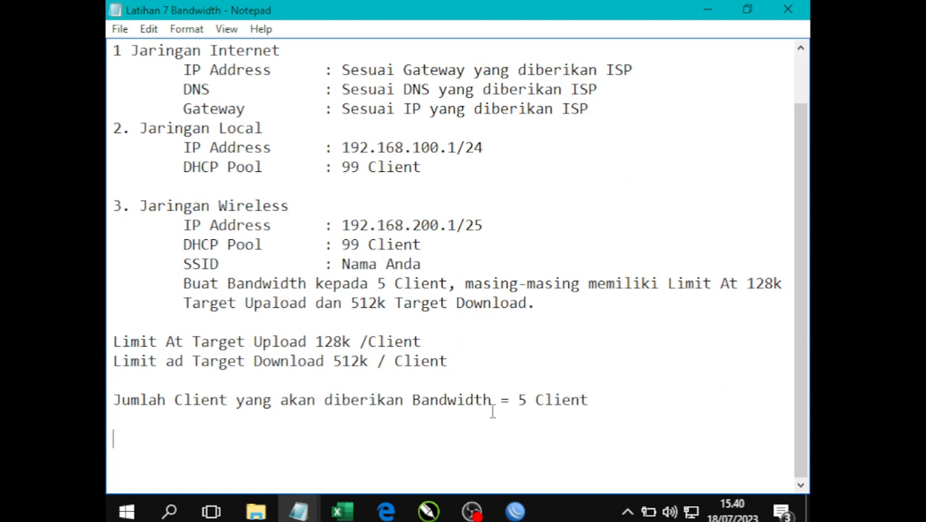
{"action": "type", "text": "Max Li"}
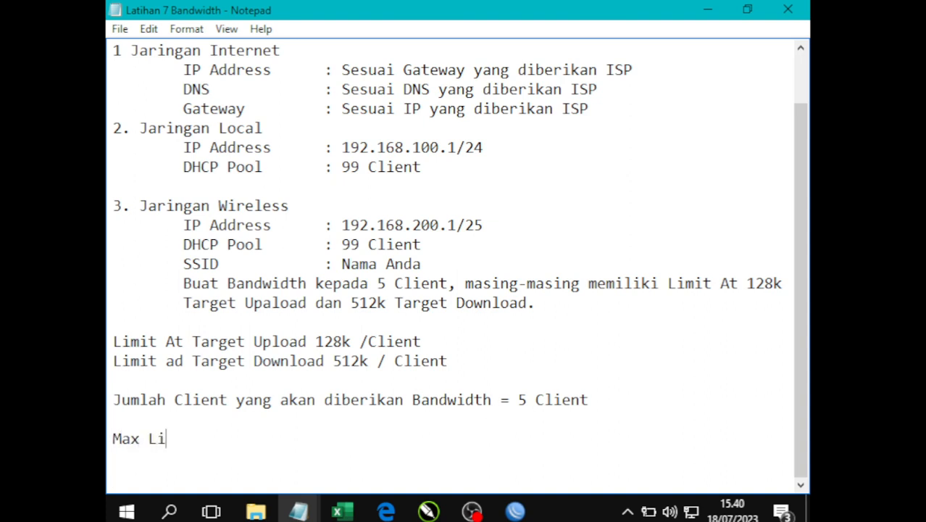
{"action": "type", "text": "mit Tar"}
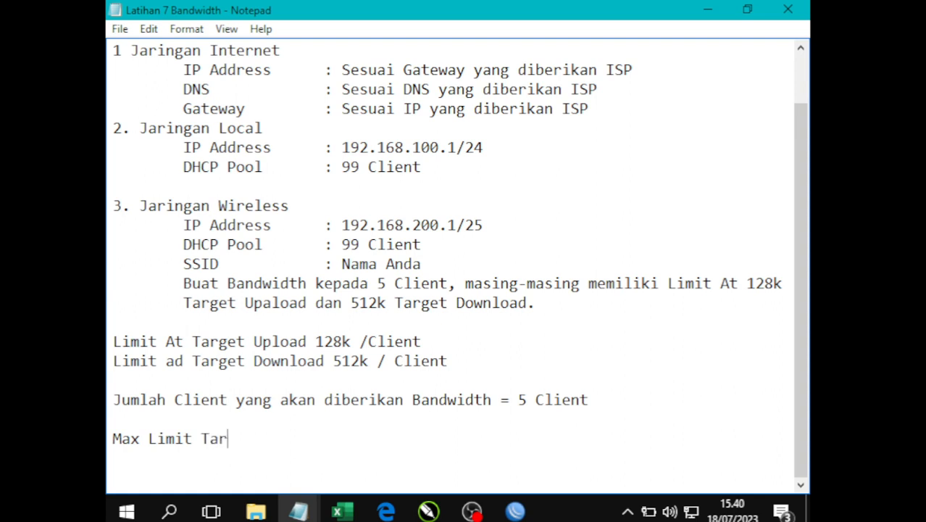
{"action": "type", "text": "get Upload "}
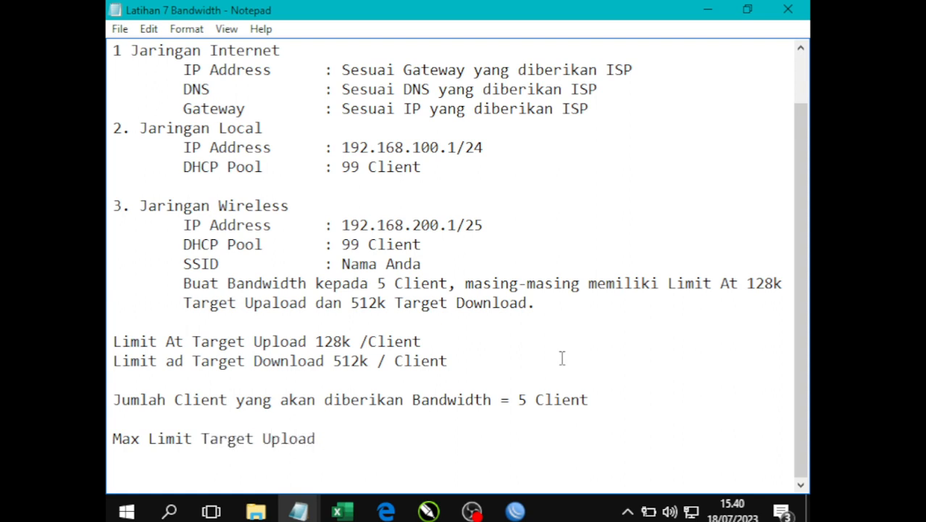
{"action": "type", "text": "5 x 128k"}
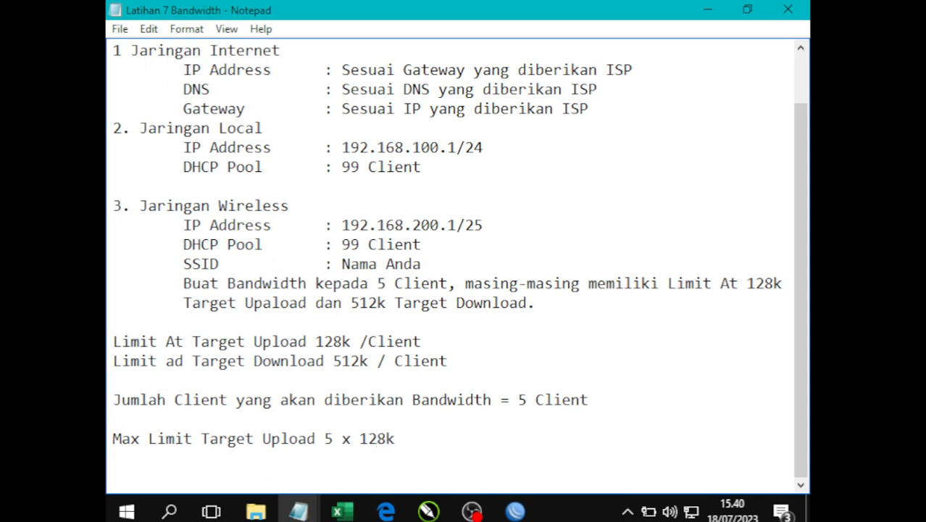
{"action": "type", "text": " ="}
{"action": "type", "text": "640 k"}
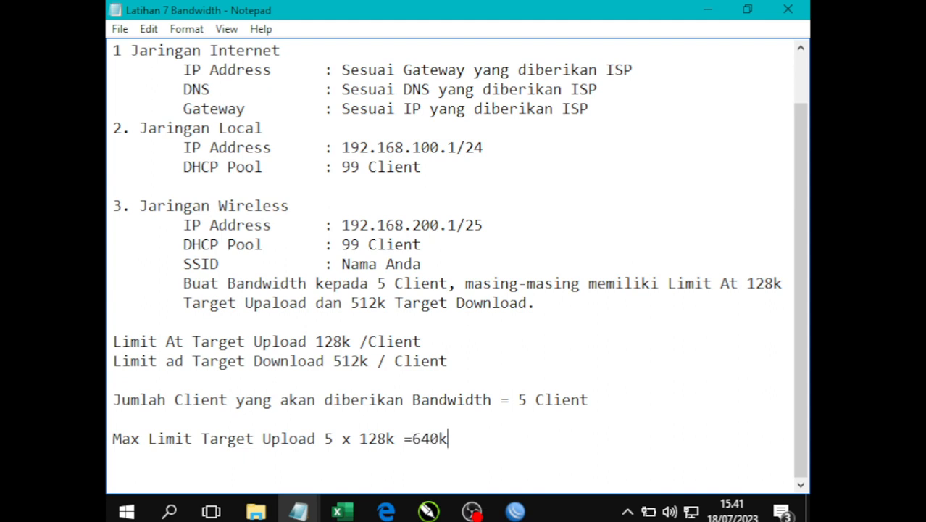
Add the line "Max Limit Target Download 5 x 512k = 2560k" below the maximum upload limit.
{"action": "key", "text": "Return"}
{"action": "type", "text": "Max Li"}
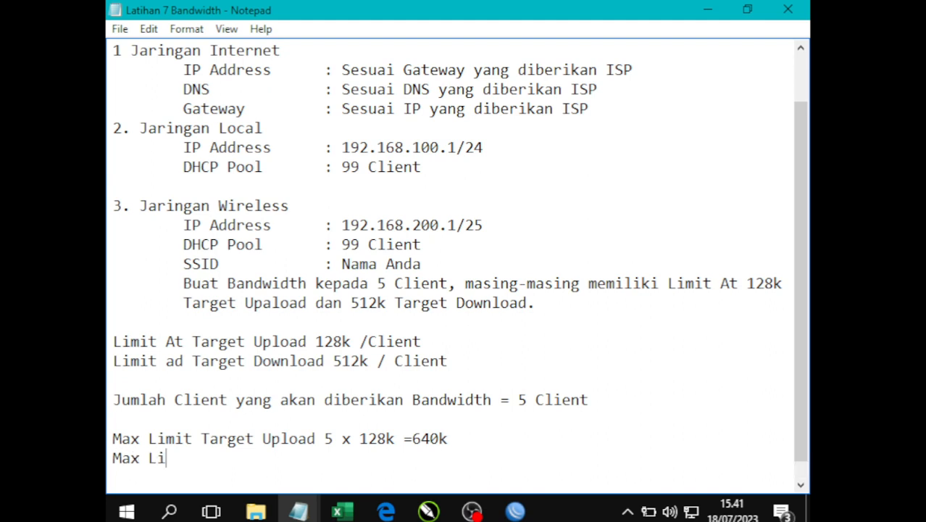
{"action": "type", "text": "mit Target"}
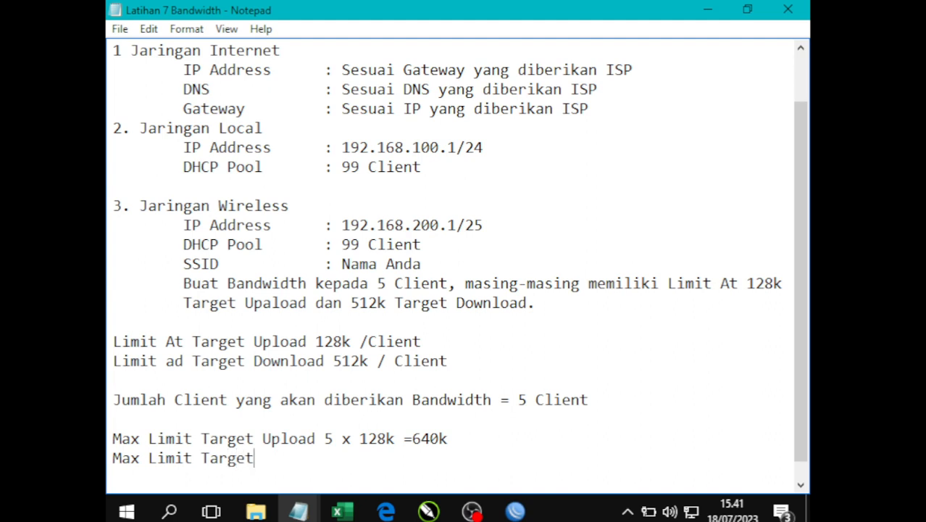
{"action": "type", "text": " Downloa"}
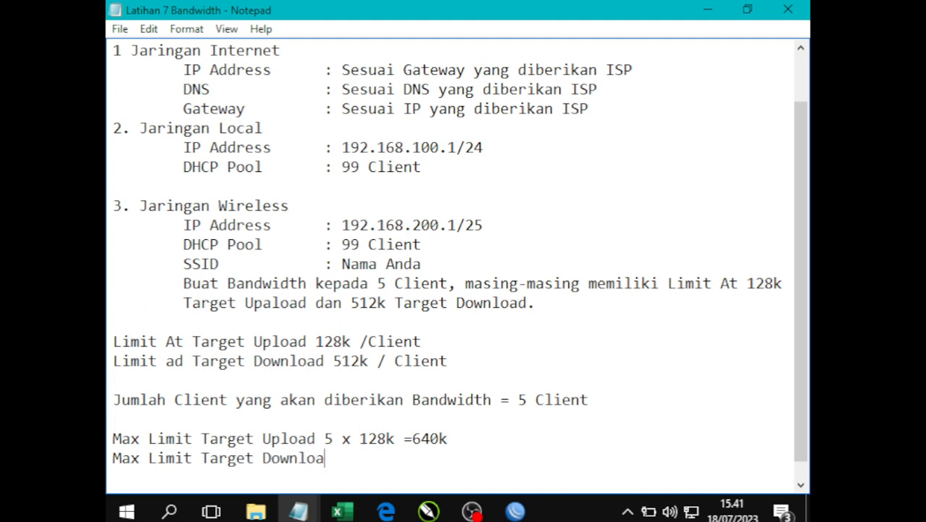
{"action": "type", "text": "d 5 "}
{"action": "type", "text": "512"}
{"action": "key", "text": "BackSpace"}
{"action": "key", "text": "BackSpace"}
{"action": "key", "text": "BackSpace"}
{"action": "key", "text": "BackSpace"}
{"action": "type", "text": "x 512"}
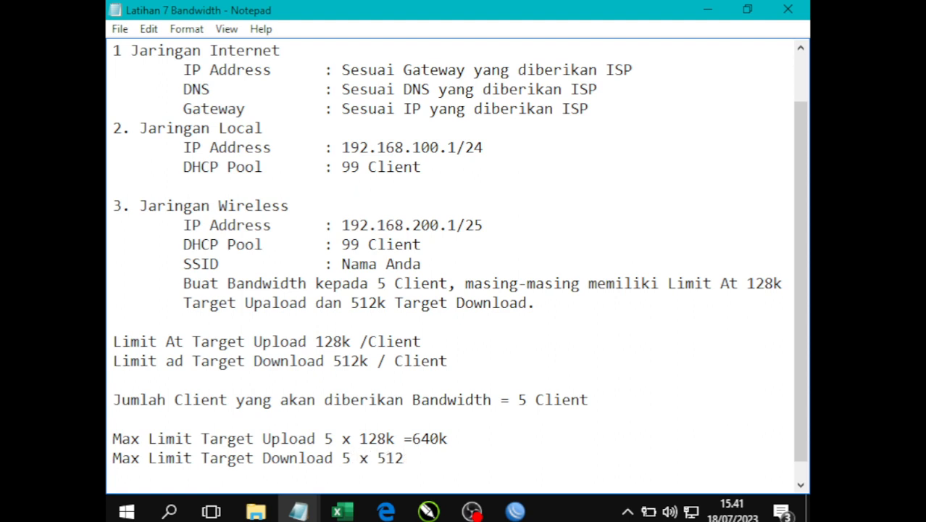
{"action": "type", "text": "k = 2560k"}
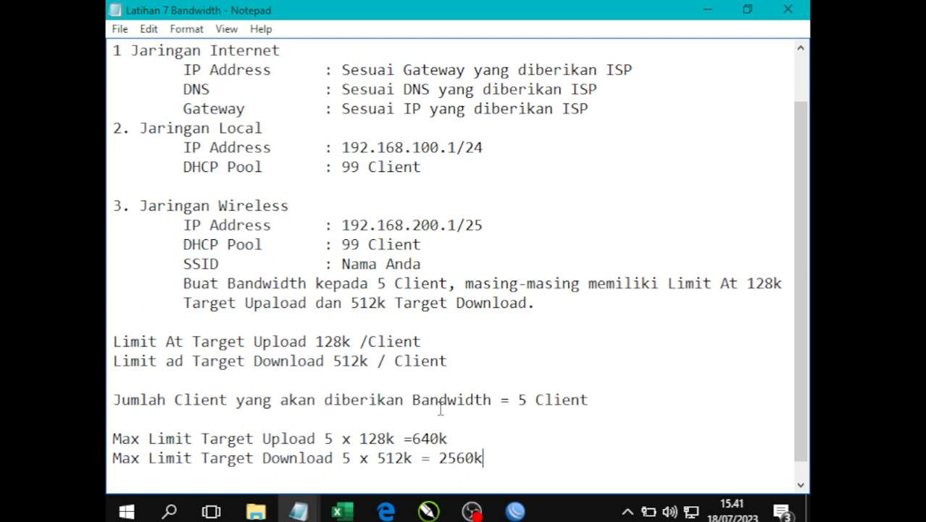
Write "disenamakan sebagai Parent" on the line below the maximum download limit.
{"action": "key", "text": "Return"}
{"action": "key", "text": "Return"}
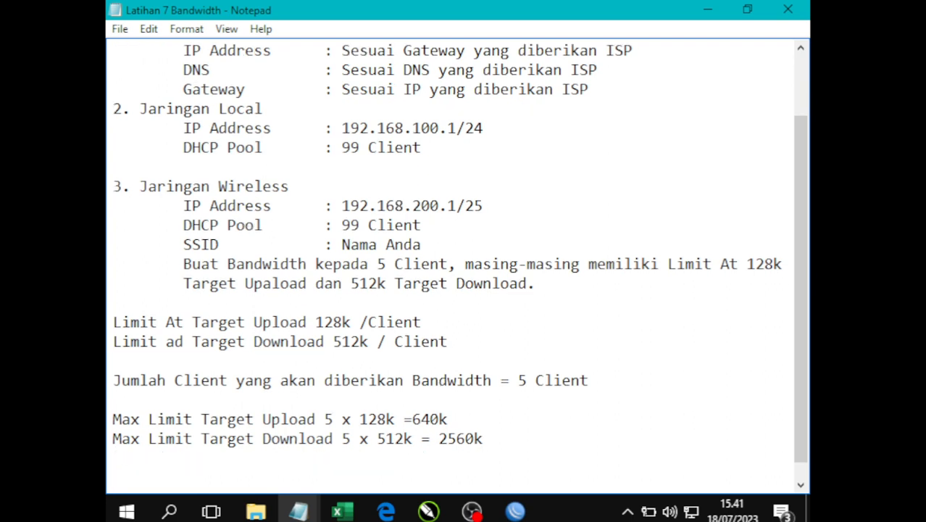
{"action": "type", "text": "disebut"}
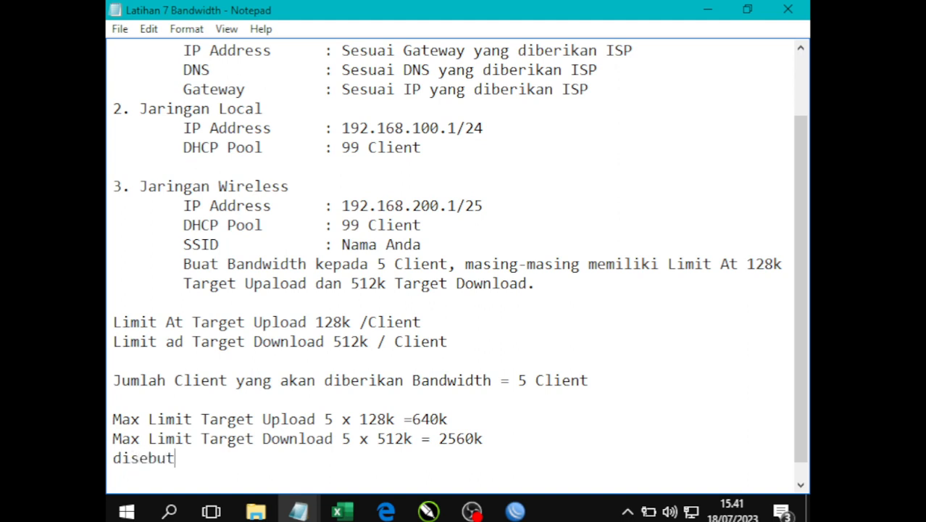
{"action": "key", "text": "BackSpace"}
{"action": "key", "text": "BackSpace"}
{"action": "key", "text": "BackSpace"}
{"action": "type", "text": "nama"}
{"action": "key", "text": "BackSpace"}
{"action": "type", "text": "kan sebagai p"}
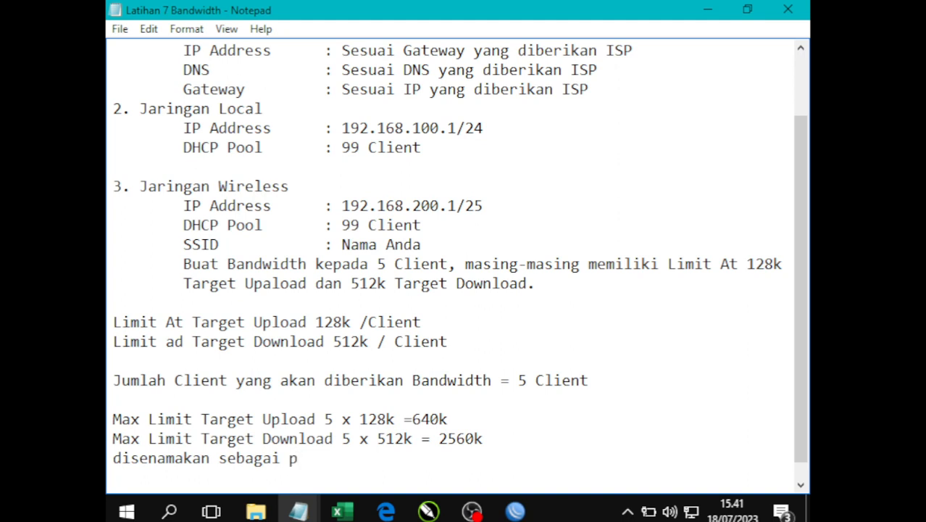
{"action": "key", "text": "BackSpace"}
{"action": "type", "text": "Parent"}
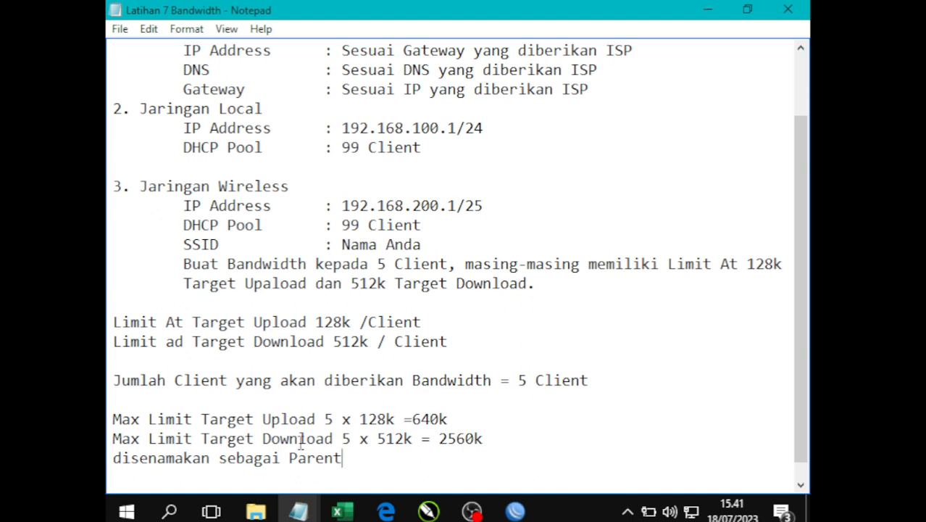
Correct the first word of the Parent line to "dinamakan".
{"action": "left_click_drag", "start_coordinate": [356, 465], "coordinate": [110, 456]}
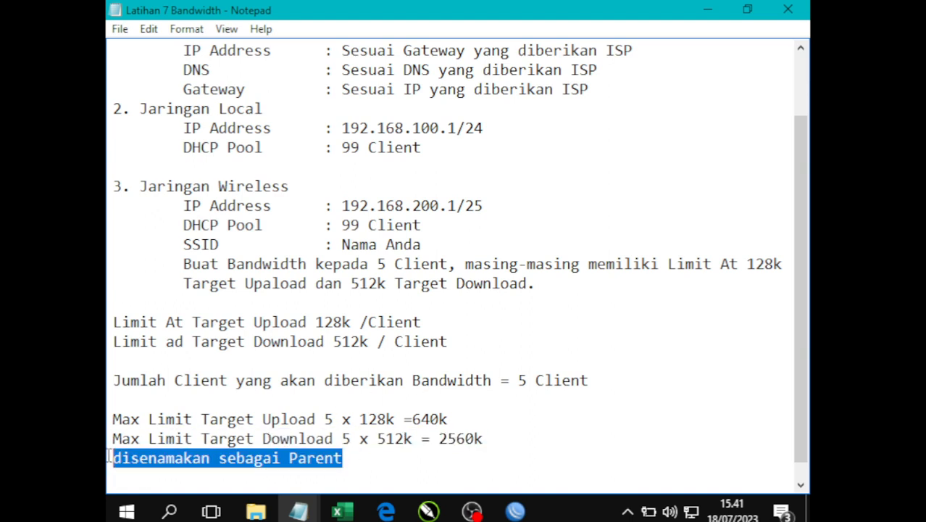
{"action": "left_click", "coordinate": [155, 458]}
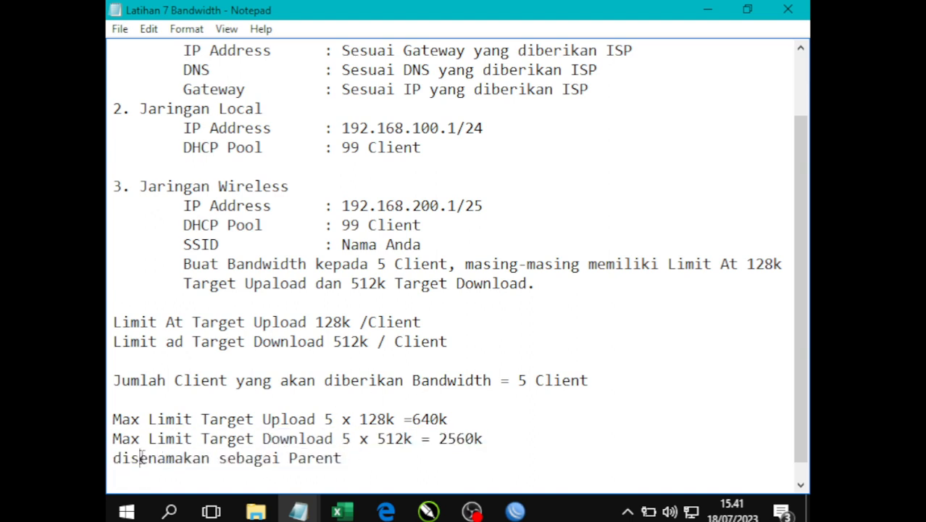
{"action": "key", "text": "Delete"}
{"action": "key", "text": "BackSpace"}
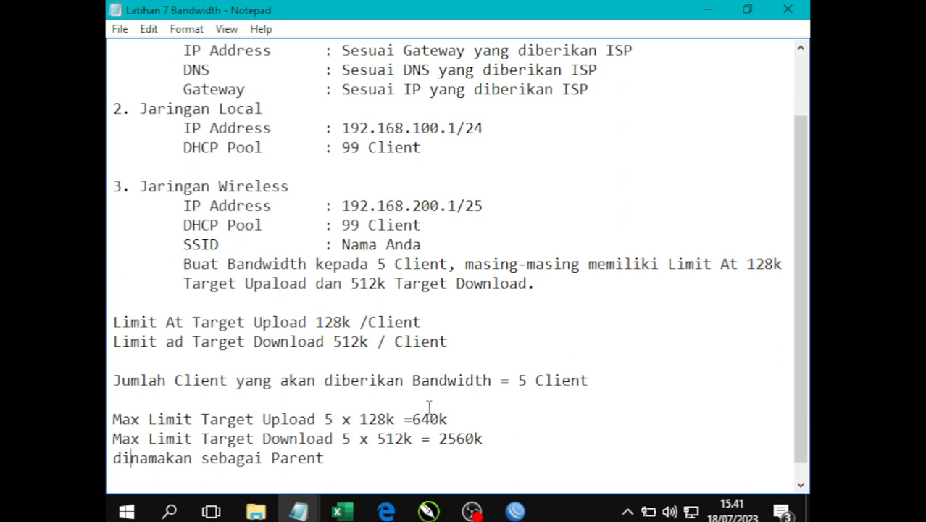
Switch to WinBox and start a new simple queue named "Total Bandwidth".
{"action": "left_click", "coordinate": [515, 511]}
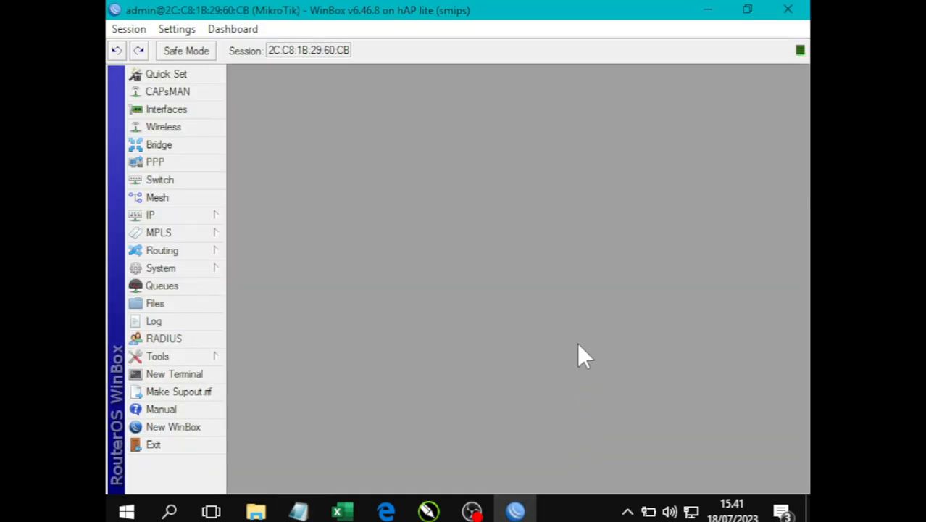
{"action": "left_click", "coordinate": [162, 291]}
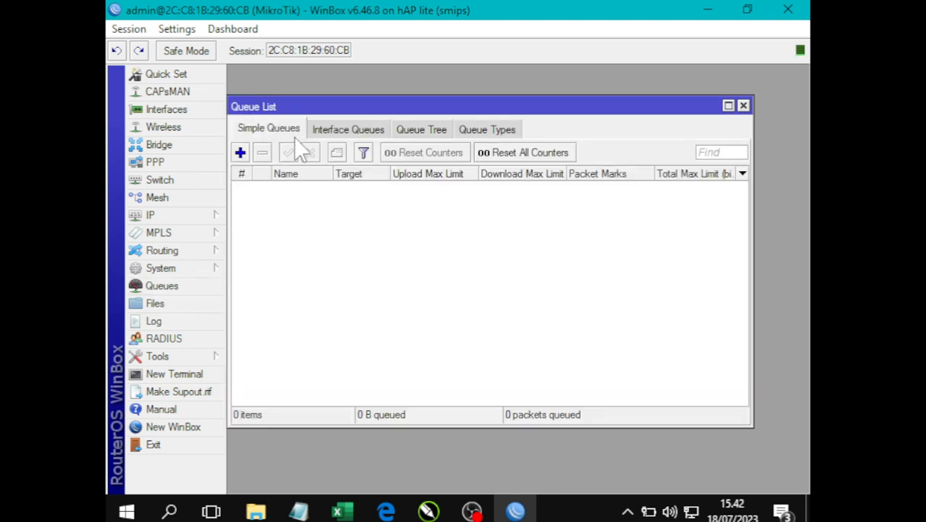
{"action": "left_click", "coordinate": [240, 154]}
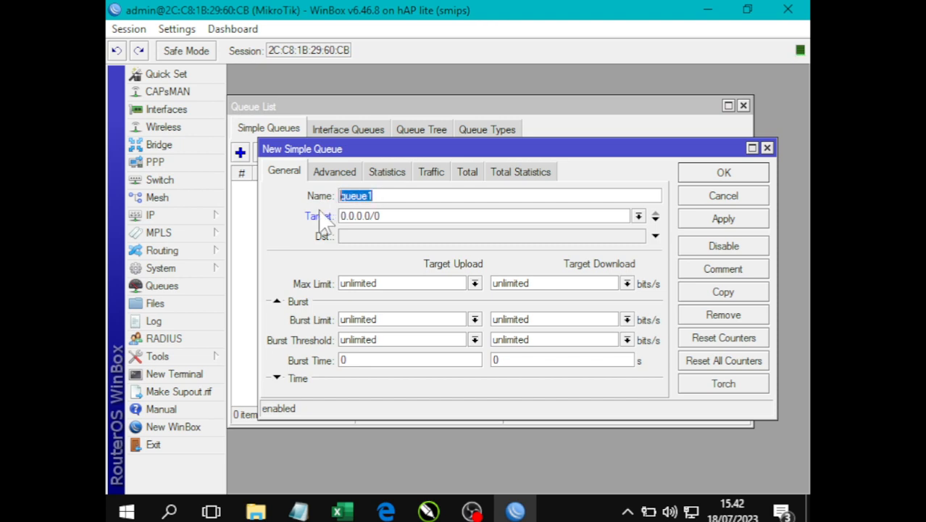
{"action": "type", "text": "Total Bandwidth"}
{"action": "key", "text": "Tab"}
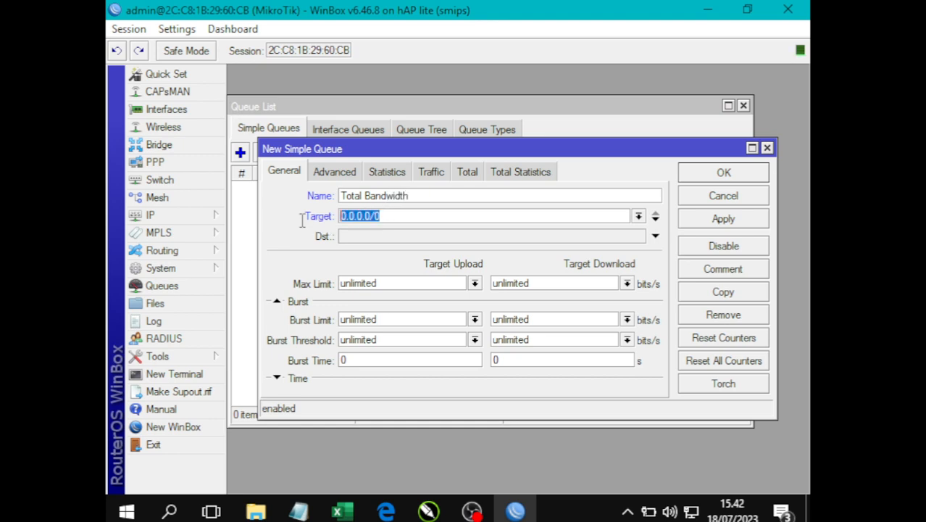
{"action": "left_click", "coordinate": [637, 216]}
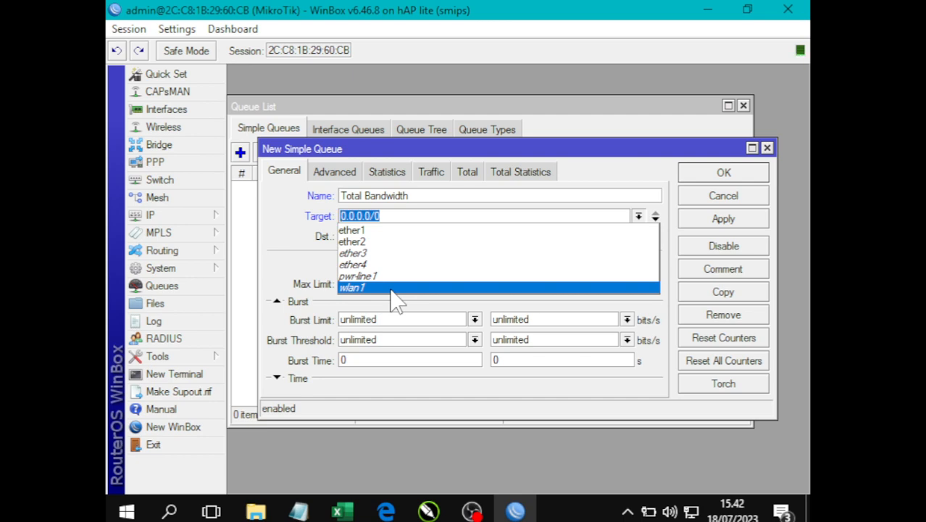
{"action": "left_click", "coordinate": [398, 211]}
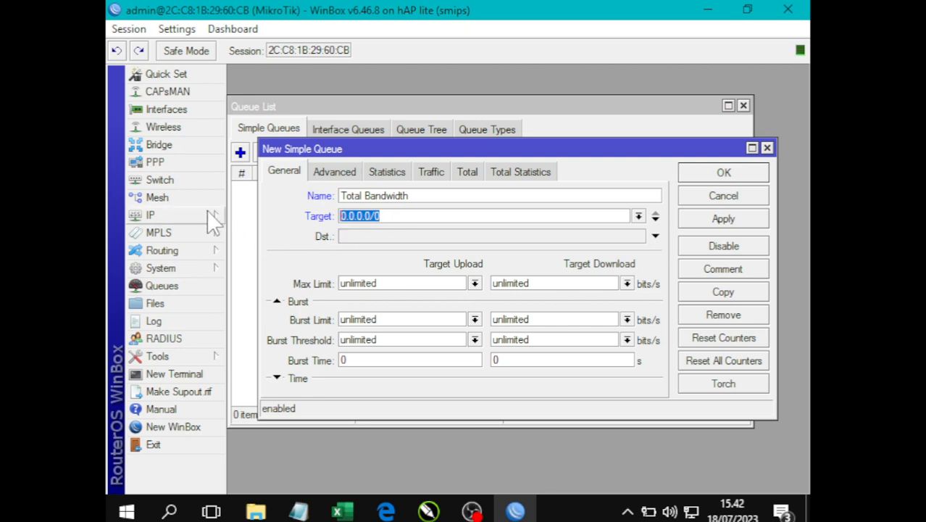
Check the wlan1 network address in the router's IP address list and the wireless prefix length in the Latihan 7 Bandwidth notes.
{"action": "left_click", "coordinate": [161, 216]}
{"action": "left_click", "coordinate": [253, 113]}
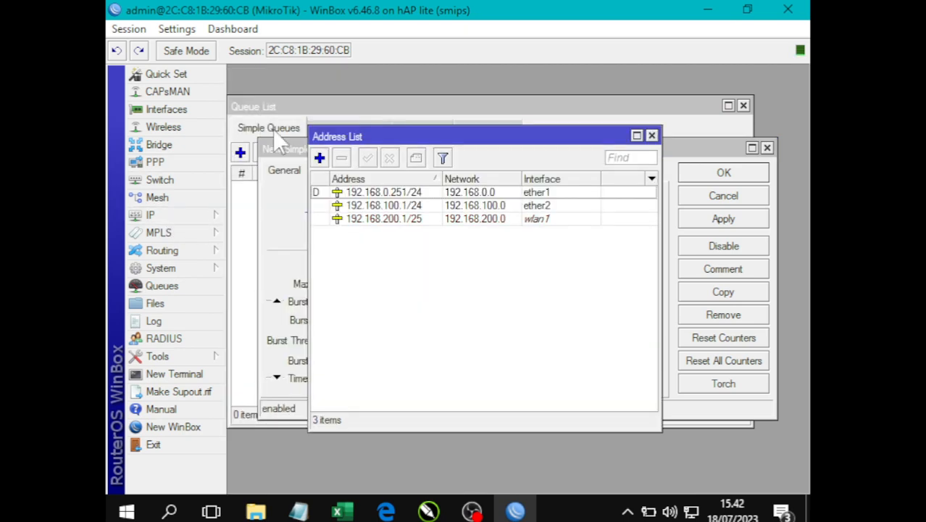
{"action": "left_click_drag", "start_coordinate": [424, 138], "coordinate": [429, 273]}
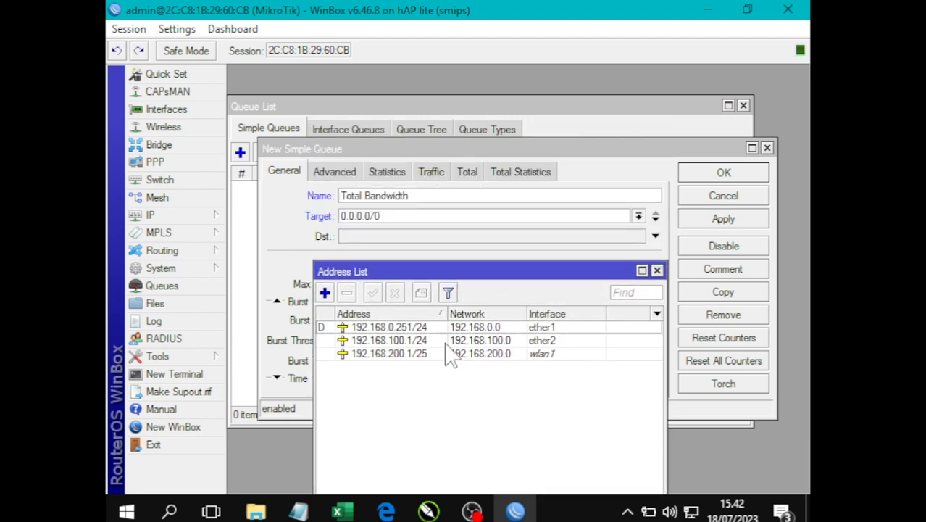
{"action": "left_click", "coordinate": [510, 355]}
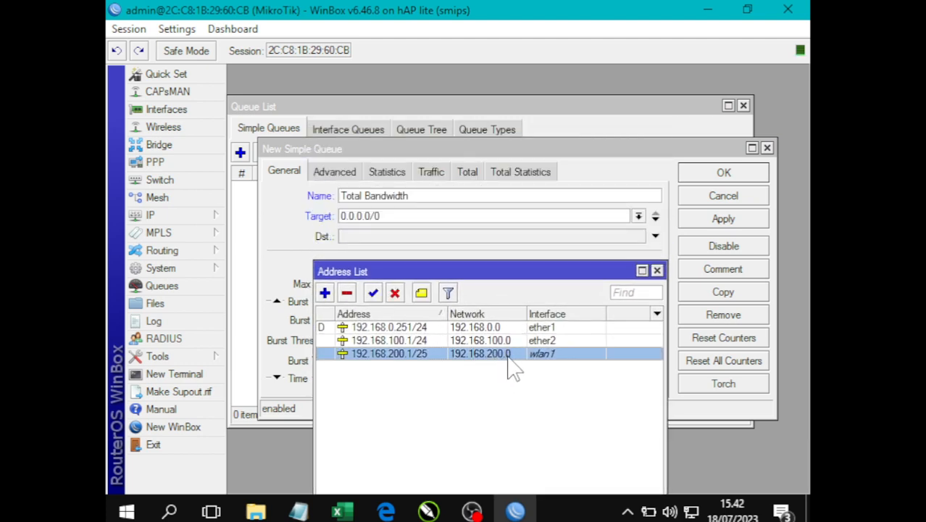
{"action": "left_click", "coordinate": [656, 270]}
{"action": "mouse_move", "coordinate": [302, 511]}
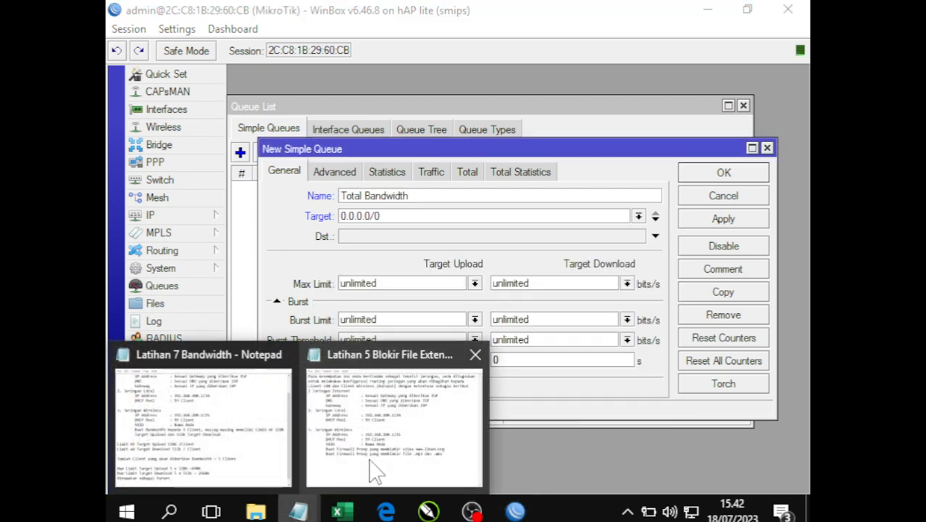
{"action": "left_click", "coordinate": [275, 442]}
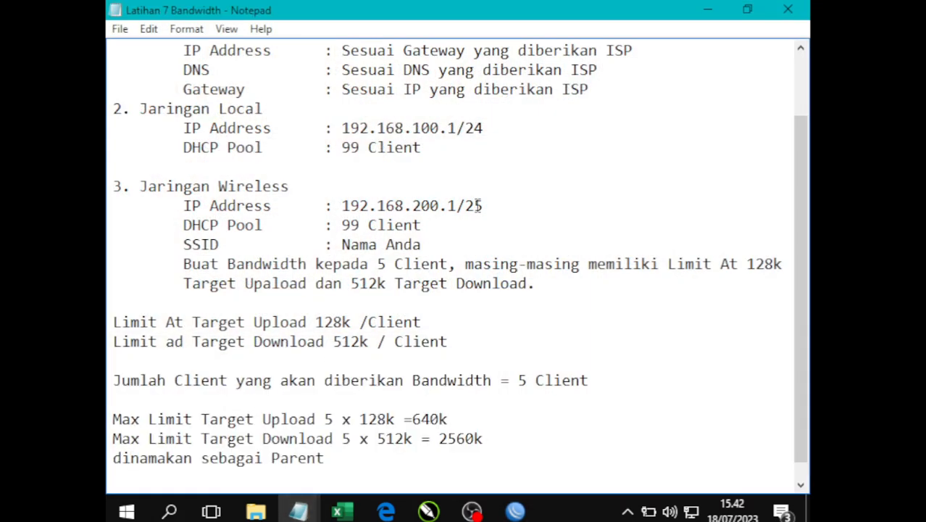
{"action": "left_click_drag", "start_coordinate": [465, 207], "coordinate": [500, 207]}
{"action": "left_click", "coordinate": [707, 10]}
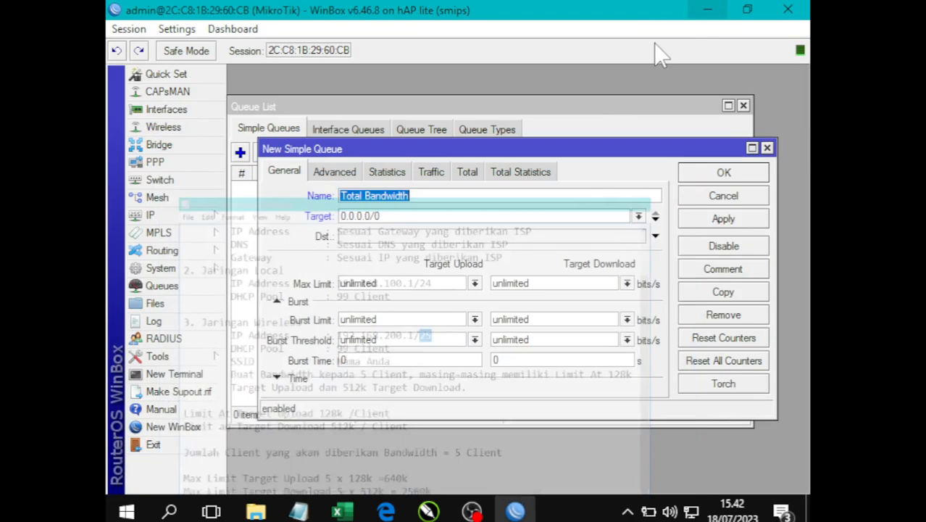
Set the Total Bandwidth queue's target to 192.168.200.0/25.
{"action": "key", "text": "Tab"}
{"action": "type", "text": "192.168/2"}
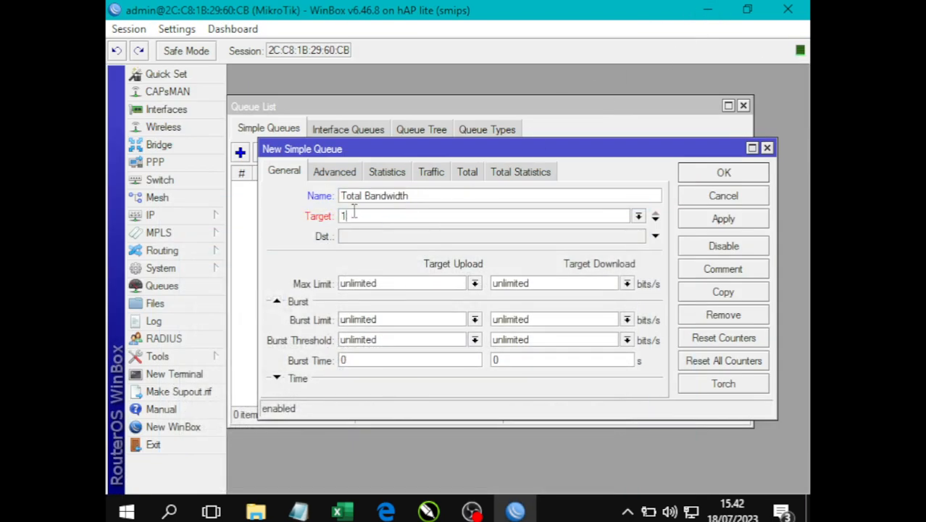
{"action": "key", "text": "BackSpace"}
{"action": "key", "text": "BackSpace"}
{"action": "type", "text": ".200.025"}
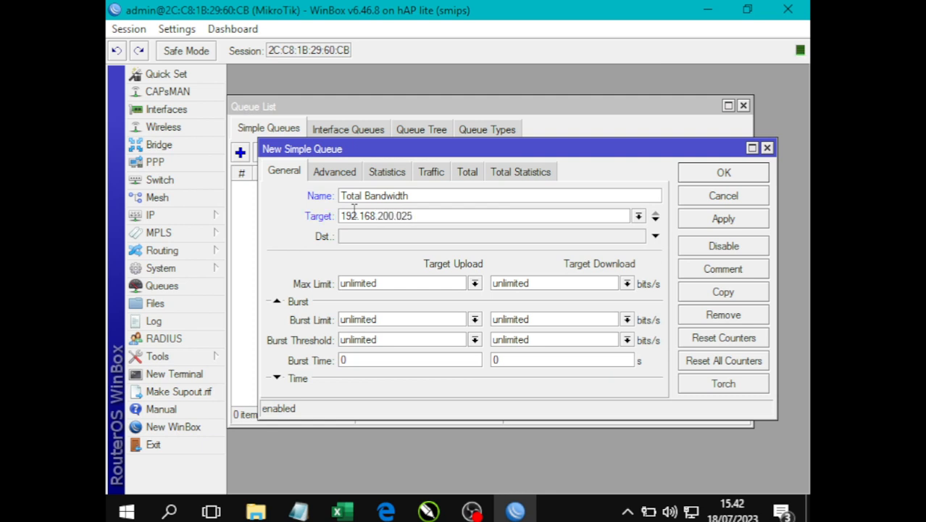
{"action": "key", "text": "BackSpace"}
{"action": "key", "text": "BackSpace"}
{"action": "key", "text": "BackSpace"}
{"action": "type", "text": "0/25"}
{"action": "left_click", "coordinate": [639, 216]}
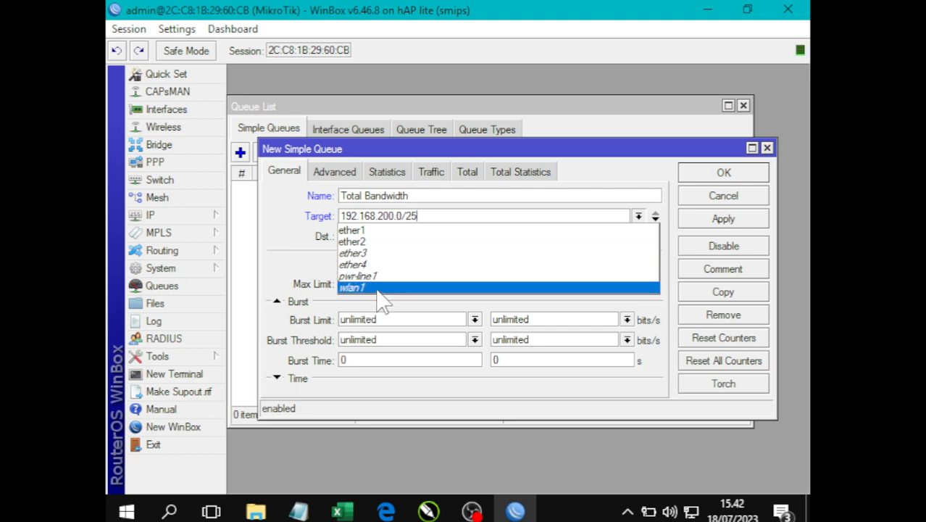
{"action": "left_click", "coordinate": [276, 217]}
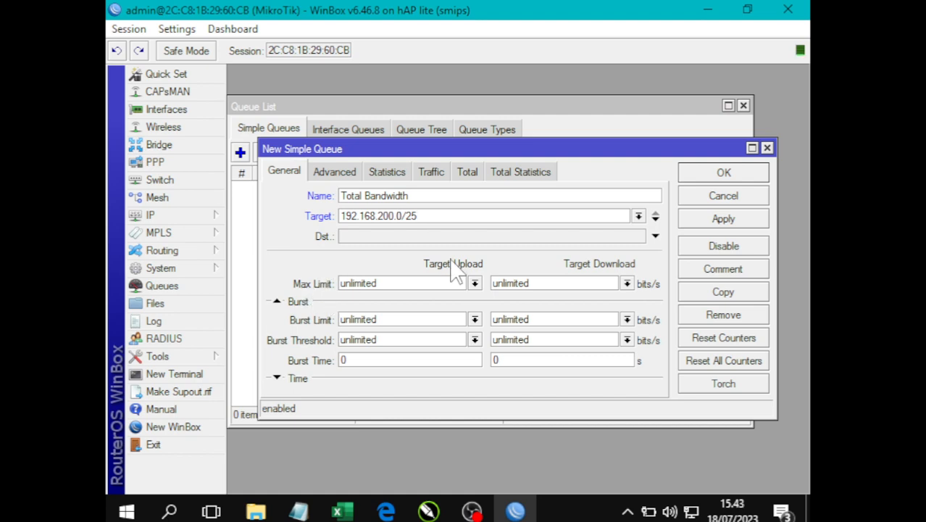
Look up the upload maximum in the Latihan 7 Bandwidth notes and set the Total Bandwidth queue's upload max limit to 640k.
{"action": "key", "text": "alt+Tab"}
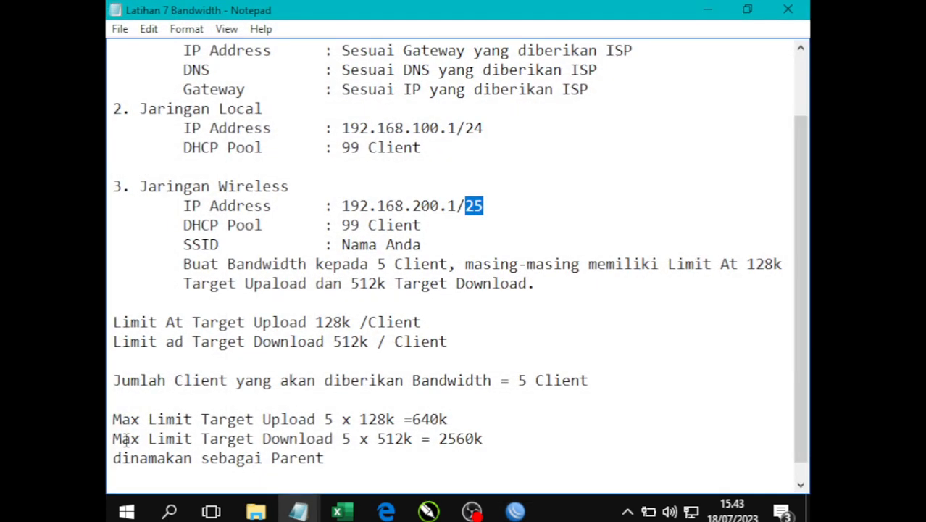
{"action": "left_click_drag", "start_coordinate": [412, 419], "coordinate": [438, 419]}
{"action": "key", "text": "alt+Tab"}
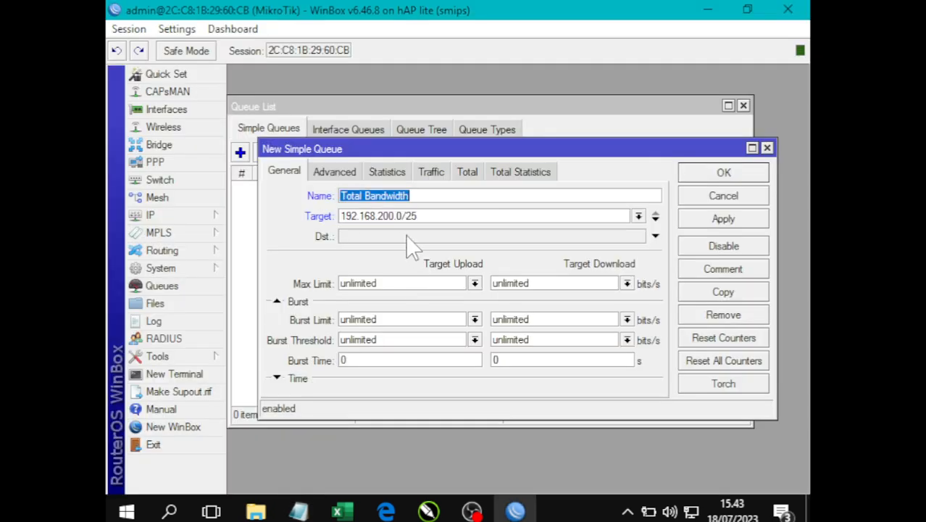
{"action": "double_click", "coordinate": [391, 283]}
{"action": "type", "text": "604"}
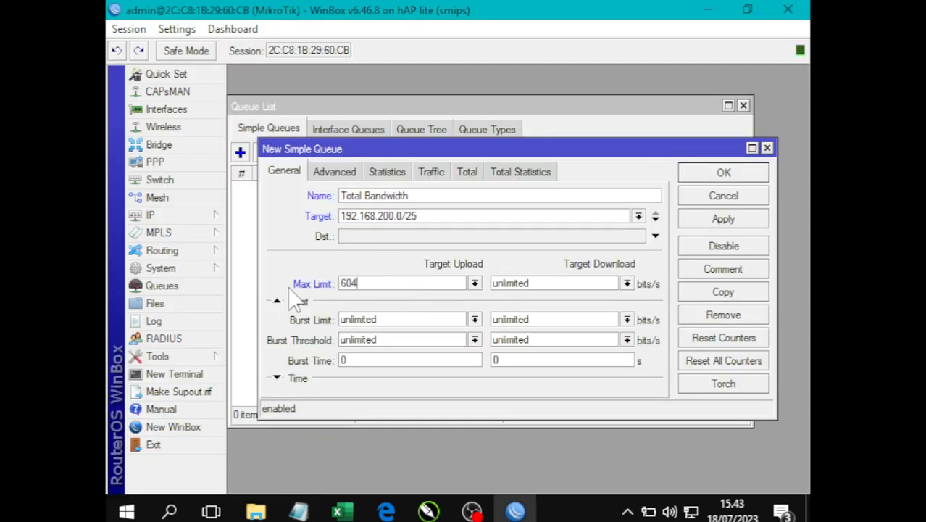
{"action": "key", "text": "BackSpace"}
{"action": "key", "text": "BackSpace"}
{"action": "type", "text": "40k"}
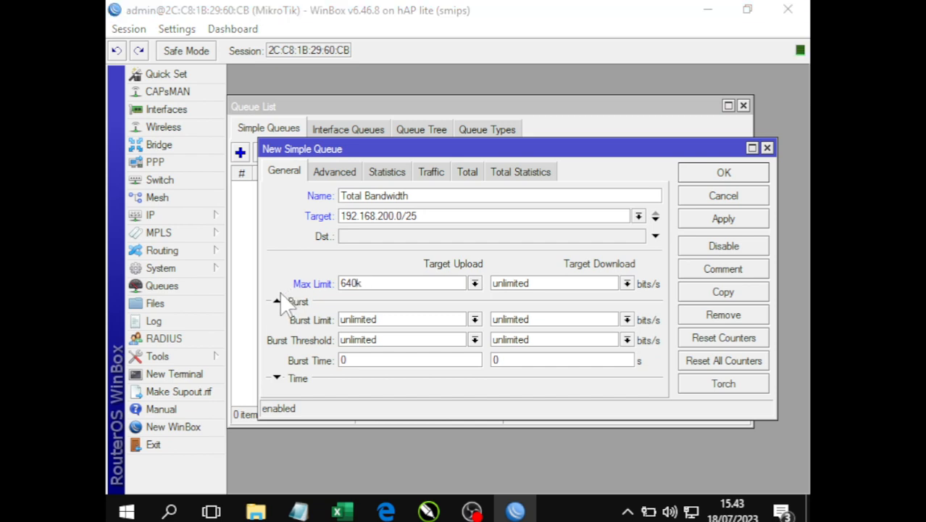
Look up the download maximum in the notes, set the Total Bandwidth queue's download max limit to 2560k, and save the queue.
{"action": "key", "text": "alt+Tab"}
{"action": "key", "text": "alt+Tab"}
{"action": "key", "text": "alt+Tab"}
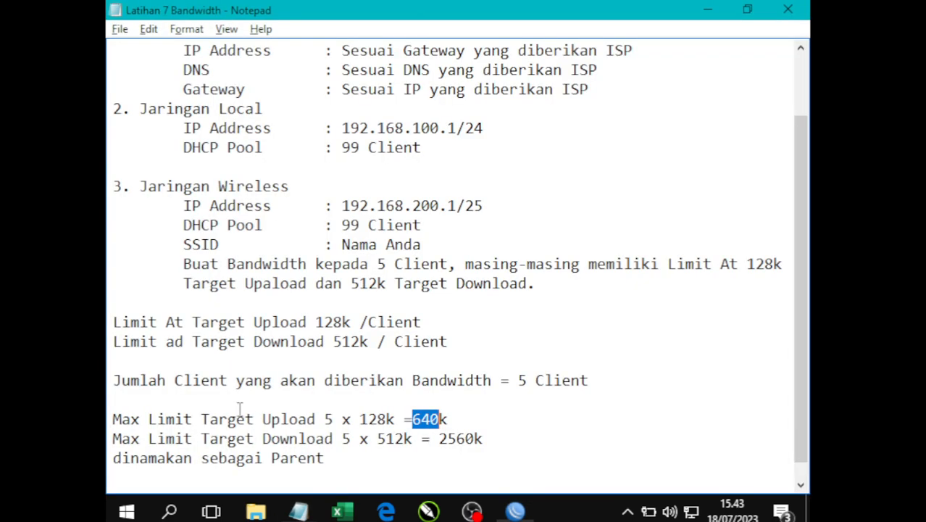
{"action": "left_click_drag", "start_coordinate": [438, 438], "coordinate": [477, 439]}
{"action": "key", "text": "alt+Tab"}
{"action": "double_click", "coordinate": [539, 283]}
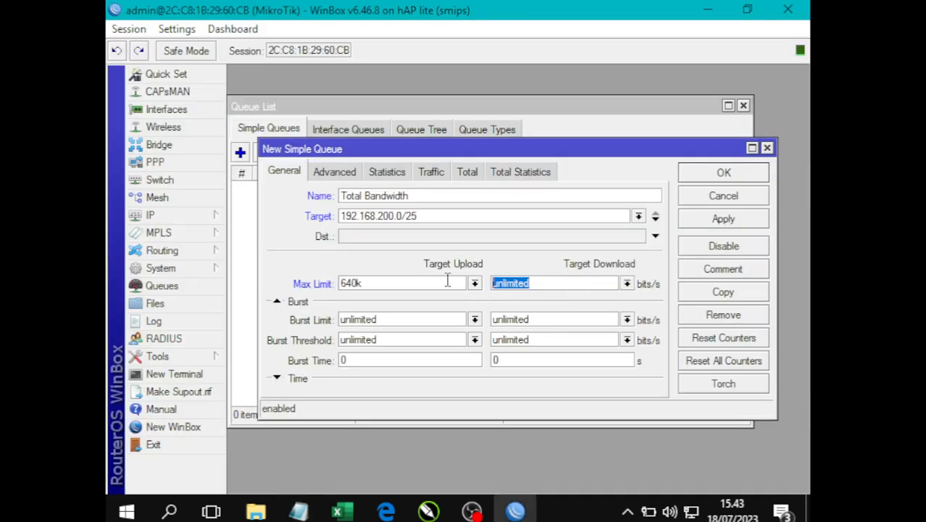
{"action": "type", "text": "2560k"}
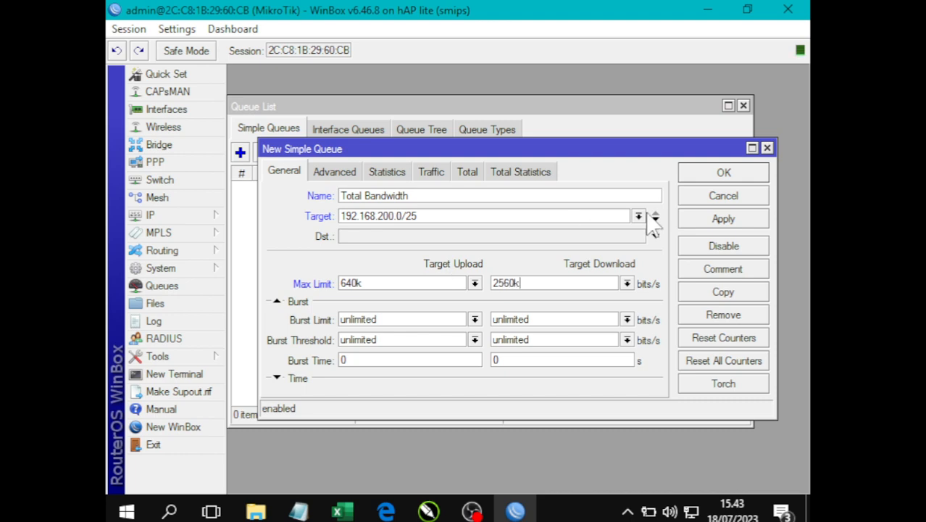
{"action": "left_click", "coordinate": [723, 219]}
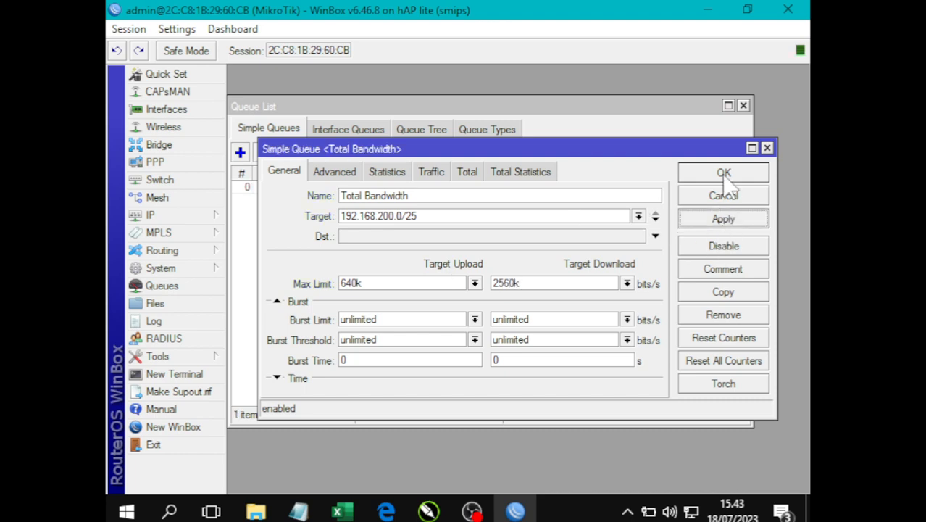
{"action": "left_click", "coordinate": [724, 174]}
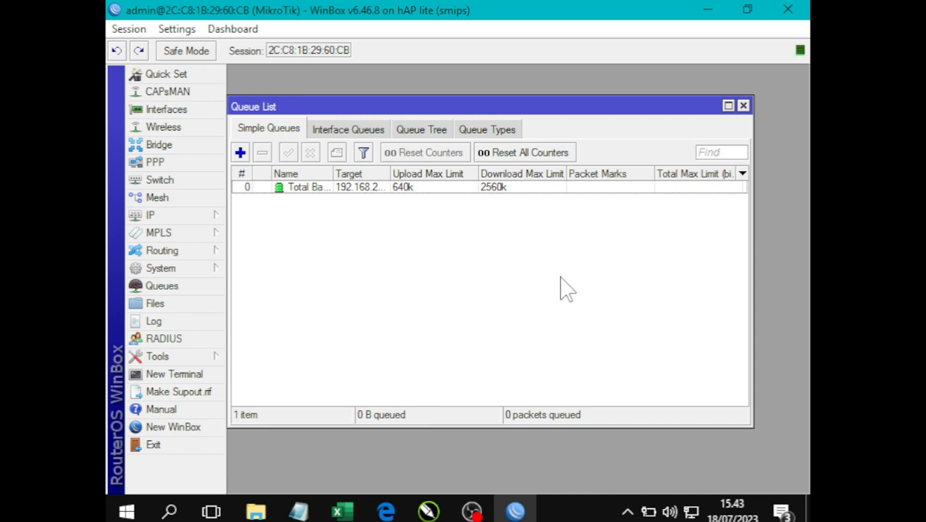
Start a new simple queue named "Client 1" with target 192.168.200.2.
{"action": "left_click", "coordinate": [240, 154]}
{"action": "type", "text": "Cl"}
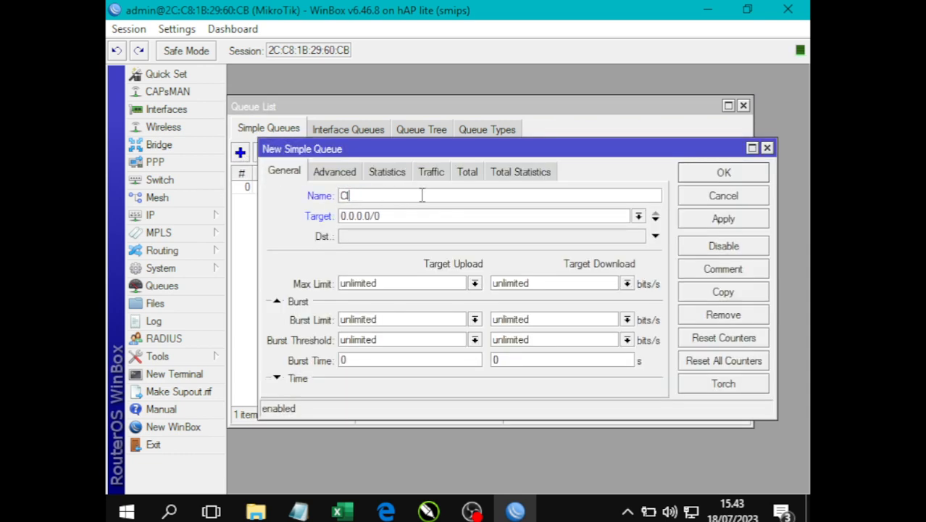
{"action": "type", "text": "ient"}
{"action": "key", "text": "Tab"}
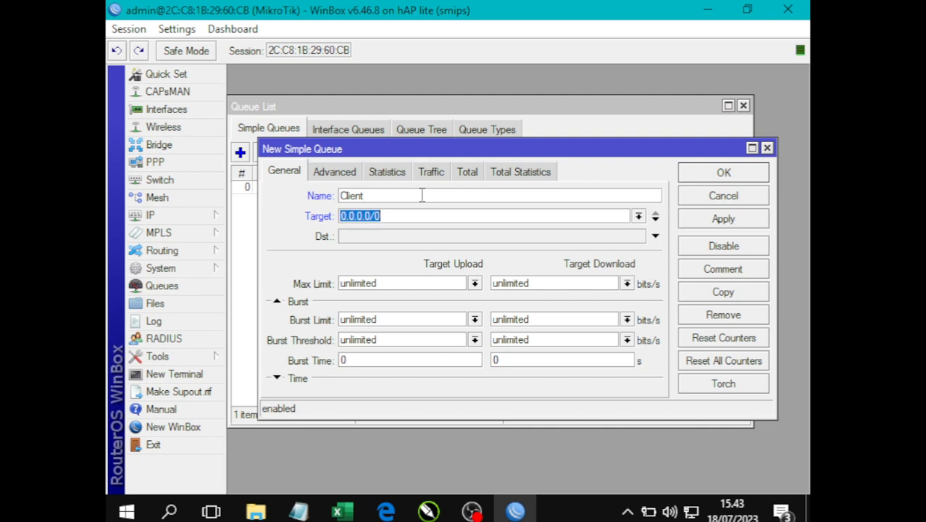
{"action": "type", "text": "192."}
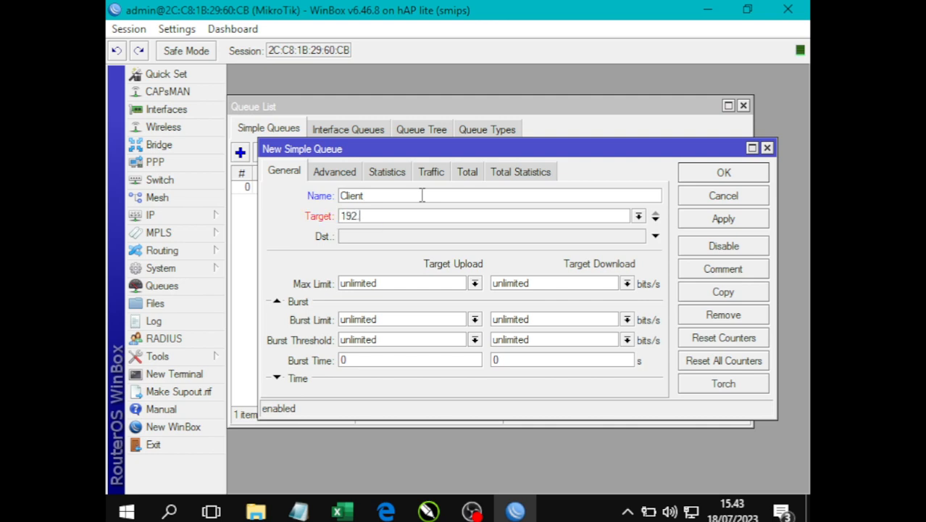
{"action": "type", "text": "168.200.2"}
{"action": "left_click", "coordinate": [396, 194]}
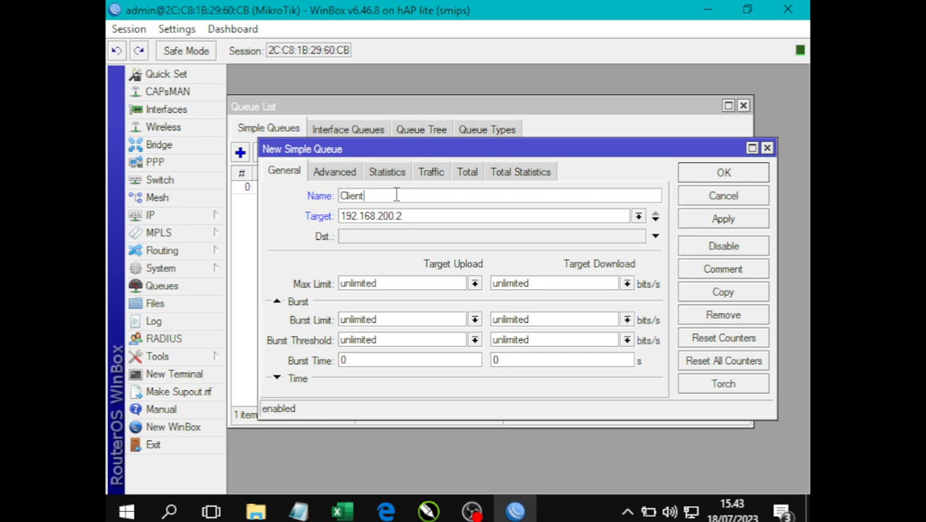
{"action": "type", "text": "1"}
{"action": "key", "text": "Tab"}
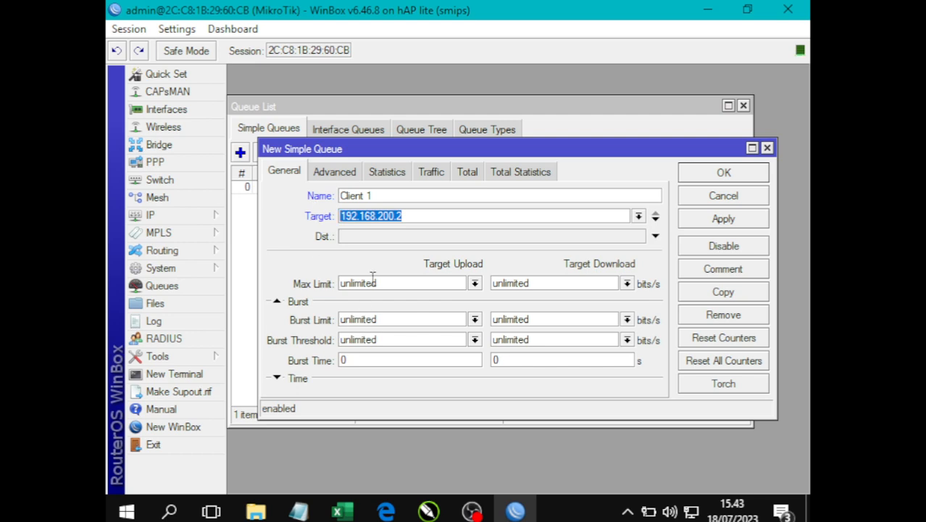
Set the Client 1 queue's max limit to 640k upload and 2560k download.
{"action": "left_click", "coordinate": [419, 282]}
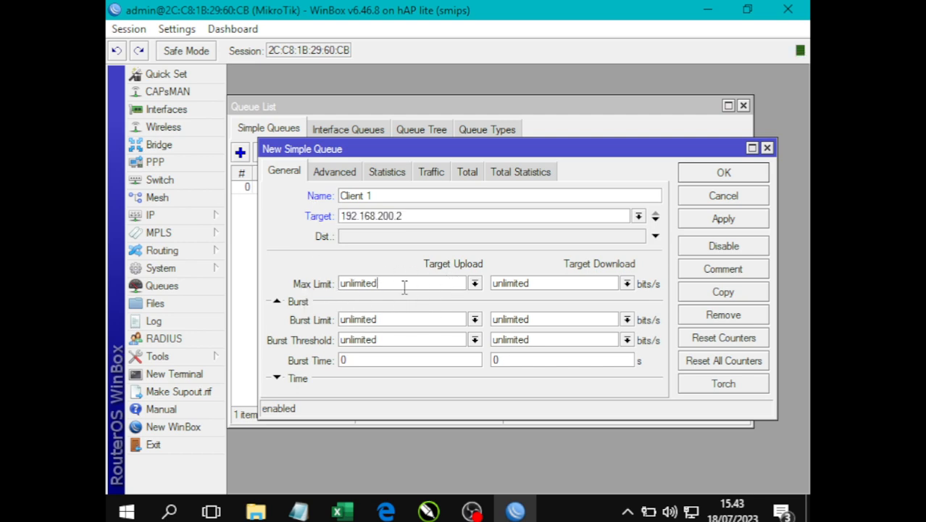
{"action": "left_click_drag", "start_coordinate": [403, 287], "coordinate": [296, 297]}
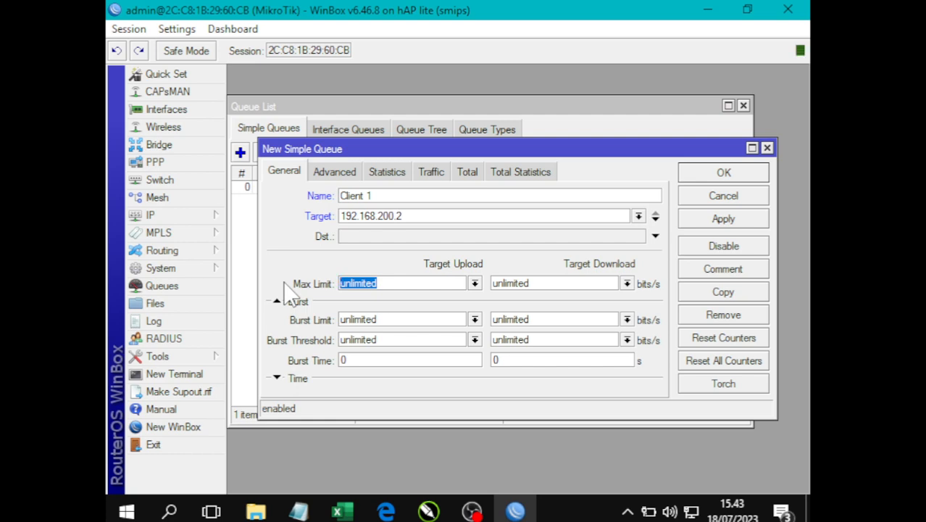
{"action": "type", "text": "640k"}
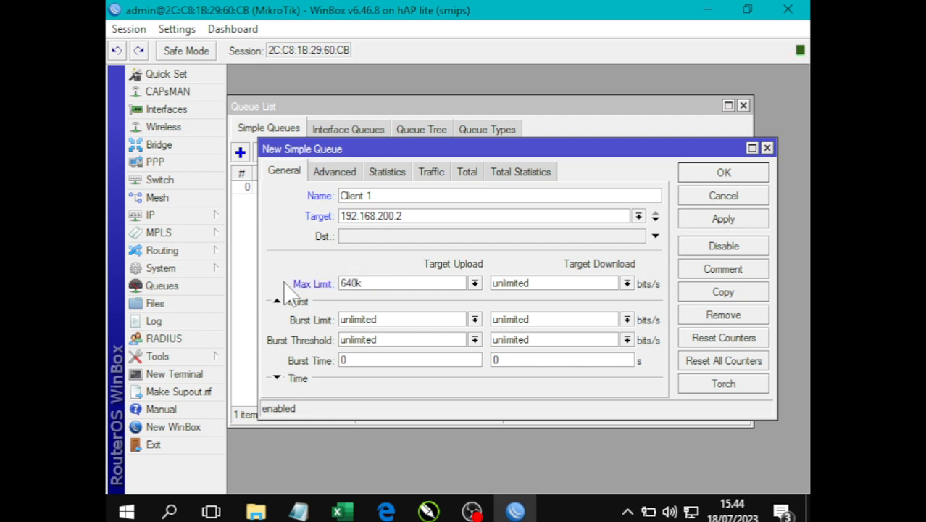
{"action": "key", "text": "Tab"}
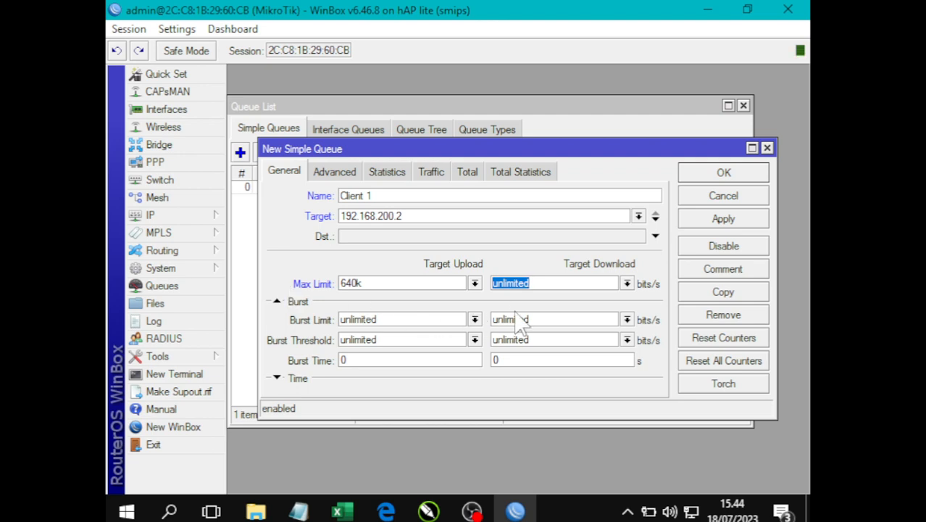
{"action": "type", "text": "2560k"}
Set the Client 1 queue's Limit At to 128k upload and 512k download.
{"action": "left_click", "coordinate": [335, 173]}
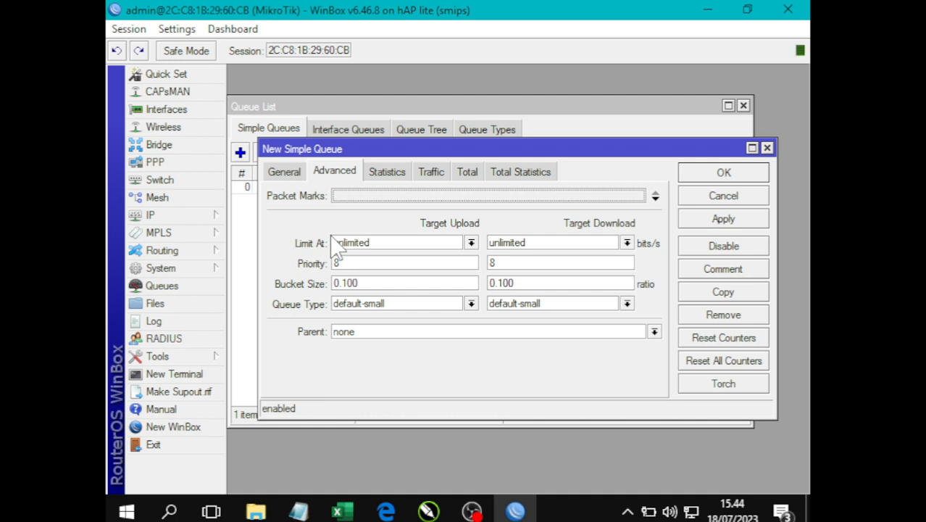
{"action": "double_click", "coordinate": [371, 244]}
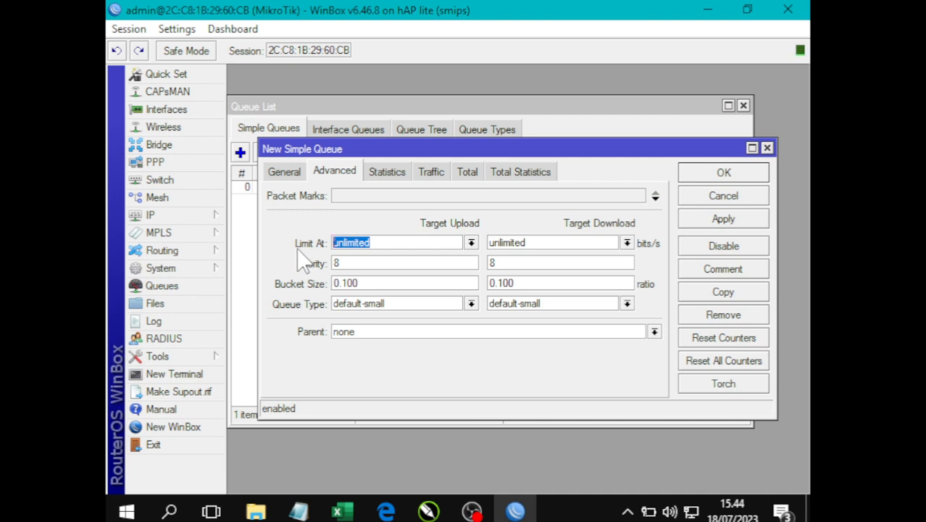
{"action": "type", "text": "12"}
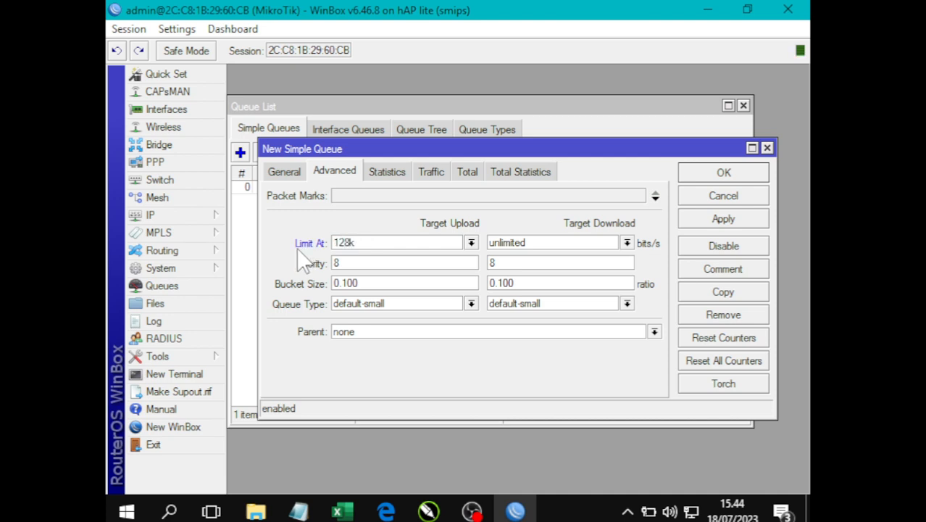
{"action": "type", "text": "8k"}
{"action": "key", "text": "Tab"}
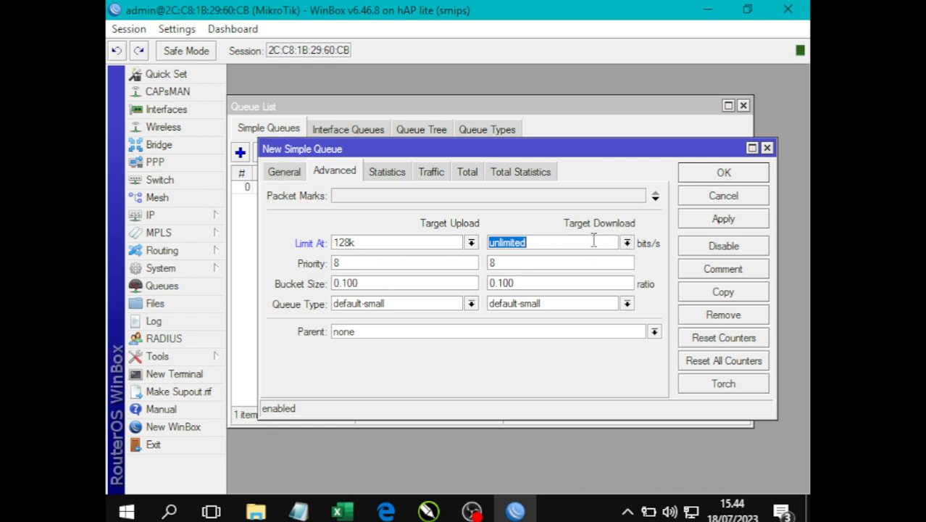
{"action": "type", "text": "512k"}
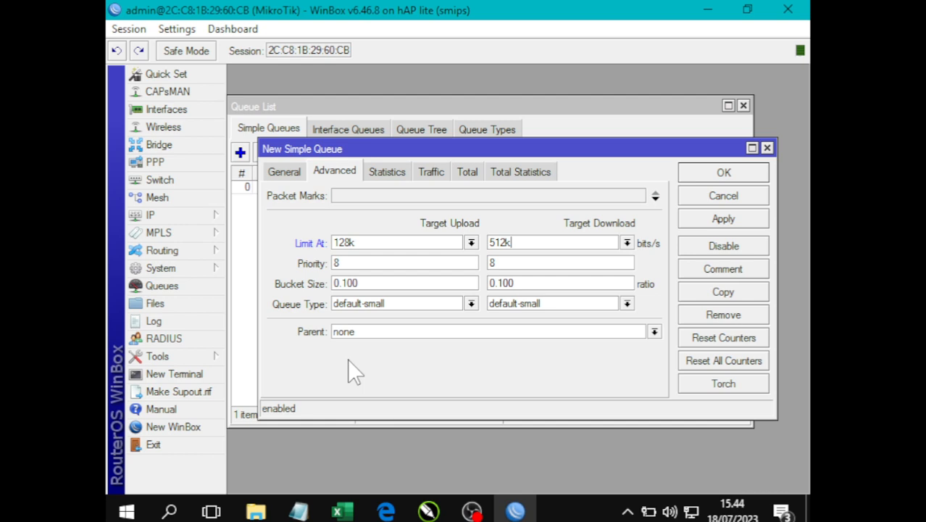
Assign Total Bandwidth as the parent of the Client 1 queue and save the queue.
{"action": "left_click", "coordinate": [371, 331]}
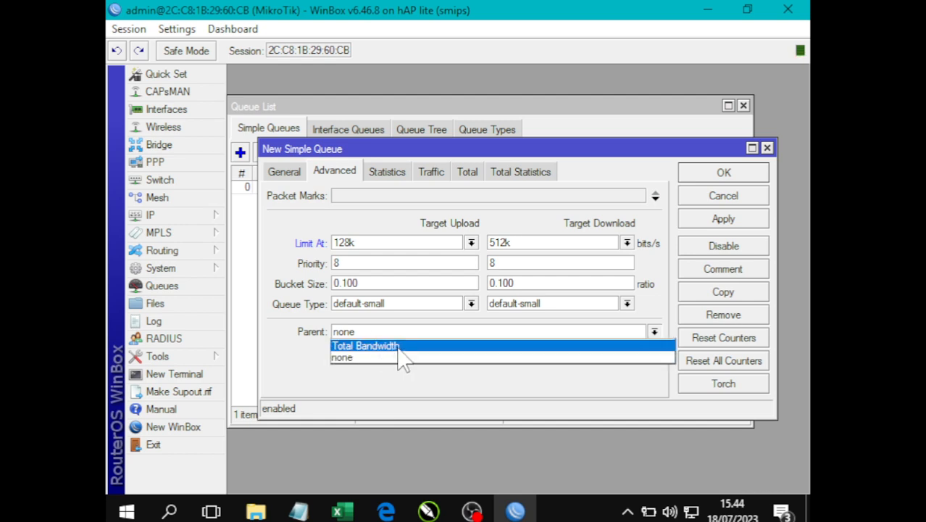
{"action": "left_click", "coordinate": [398, 346]}
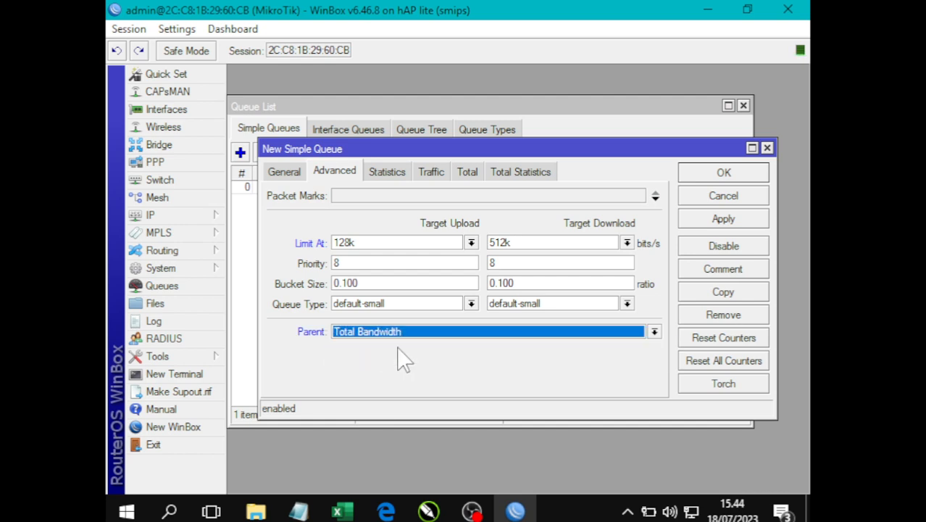
{"action": "left_click", "coordinate": [741, 221]}
{"action": "left_click", "coordinate": [726, 174]}
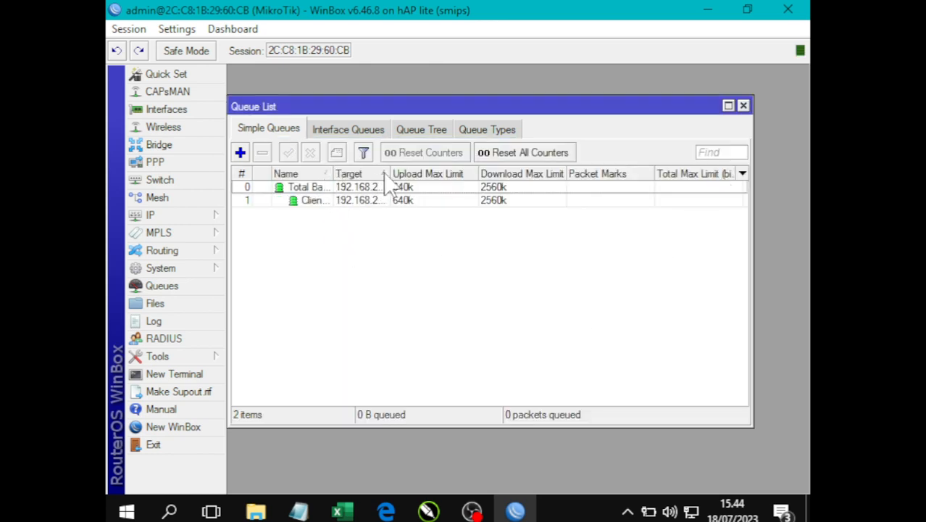
Widen the Target and Name columns of the simple queue list to fit their full entries.
{"action": "left_click_drag", "start_coordinate": [391, 174], "coordinate": [478, 169]}
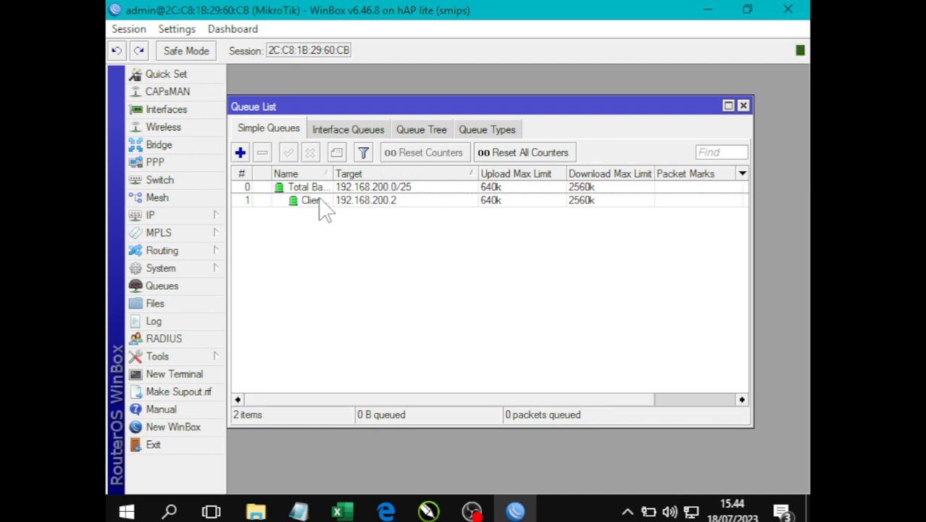
{"action": "left_click_drag", "start_coordinate": [331, 175], "coordinate": [378, 175]}
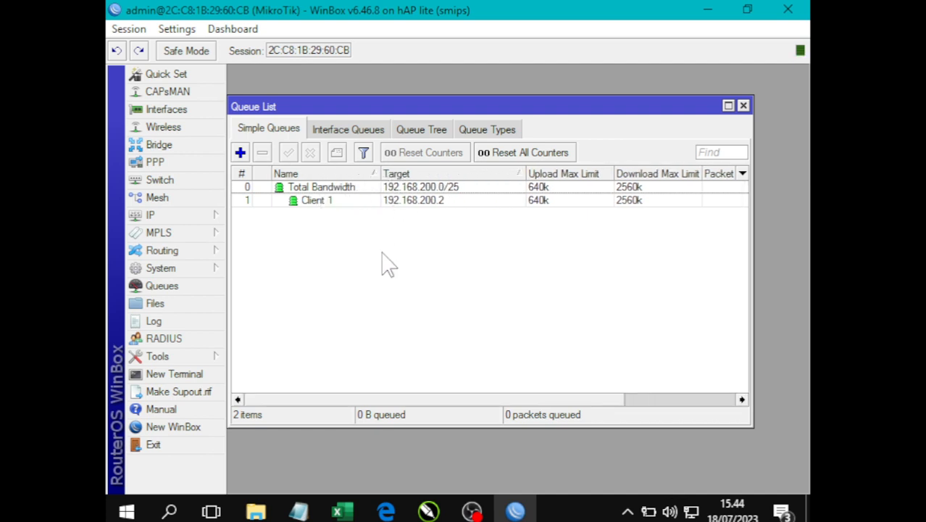
Start a new simple queue named "Client 2" with target 192.168.200.3.
{"action": "left_click", "coordinate": [240, 152]}
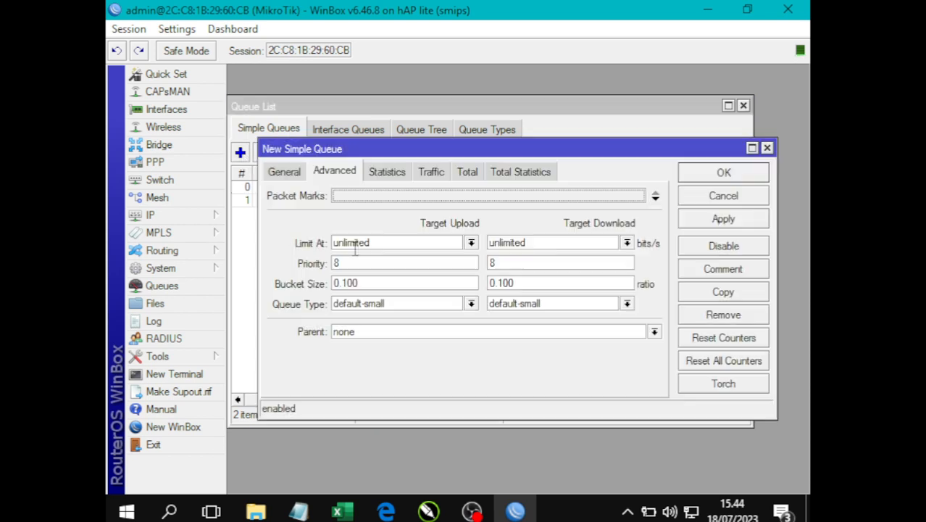
{"action": "left_click", "coordinate": [286, 174]}
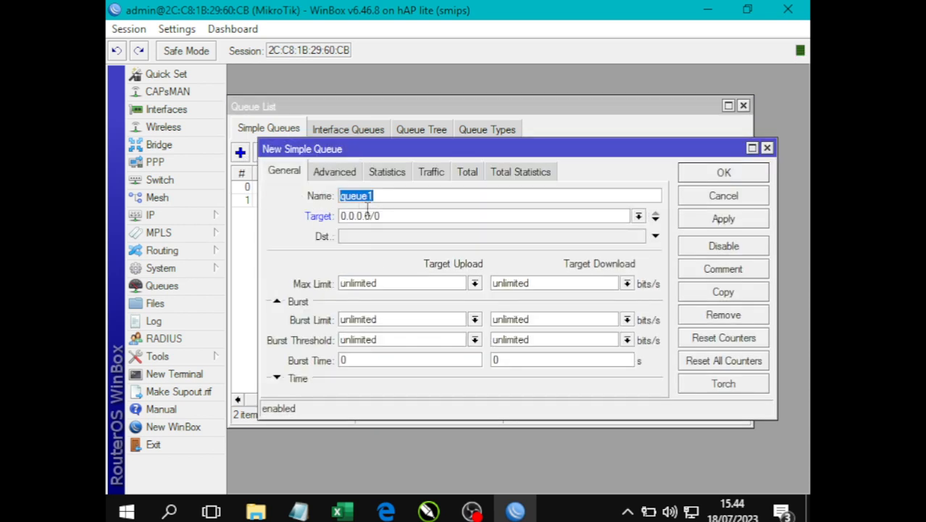
{"action": "left_click_drag", "start_coordinate": [403, 202], "coordinate": [322, 203]}
{"action": "type", "text": "Client 2"}
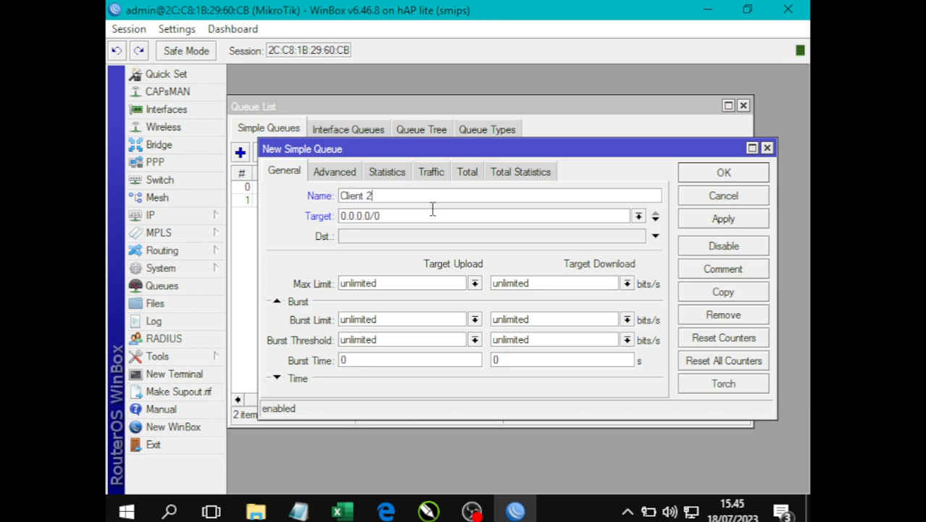
{"action": "key", "text": "Tab"}
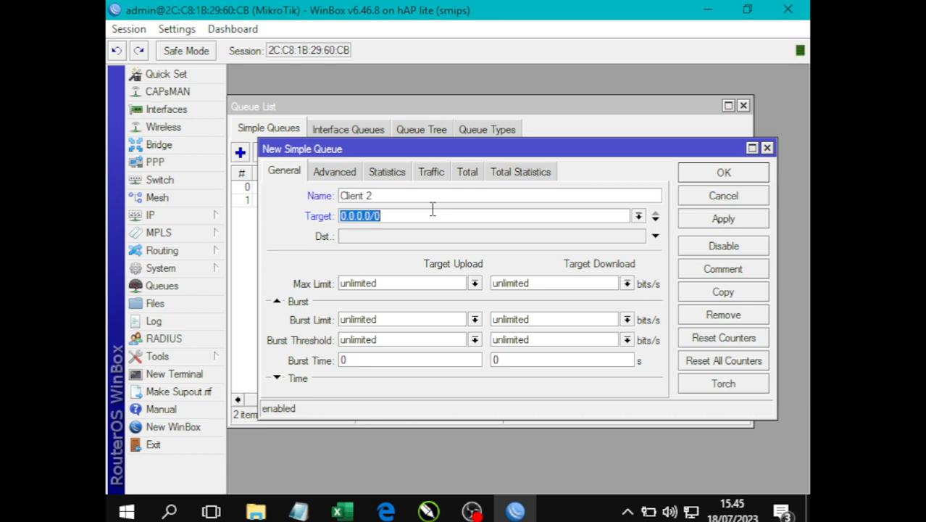
{"action": "type", "text": "192.1"}
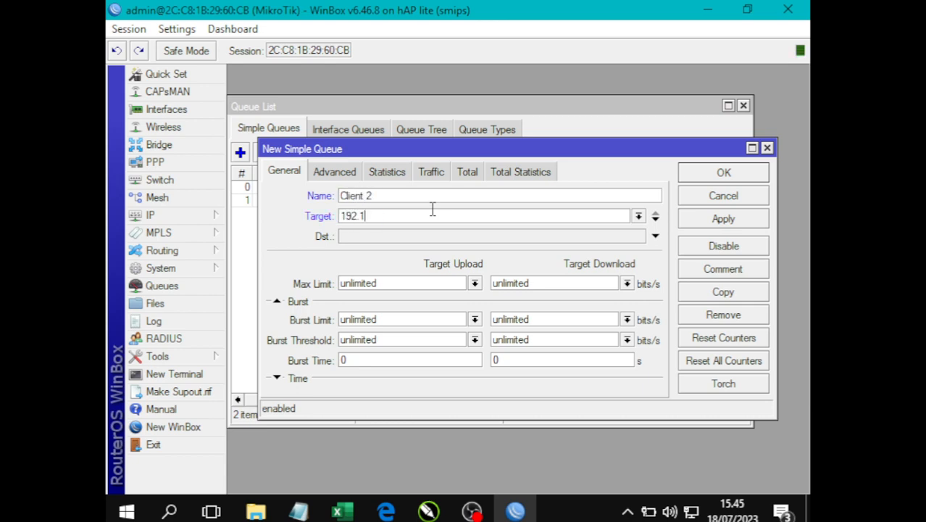
{"action": "type", "text": "68.200.3"}
Set the Client 2 queue's Max Limit to 640k upload and 2560k download.
{"action": "double_click", "coordinate": [390, 282]}
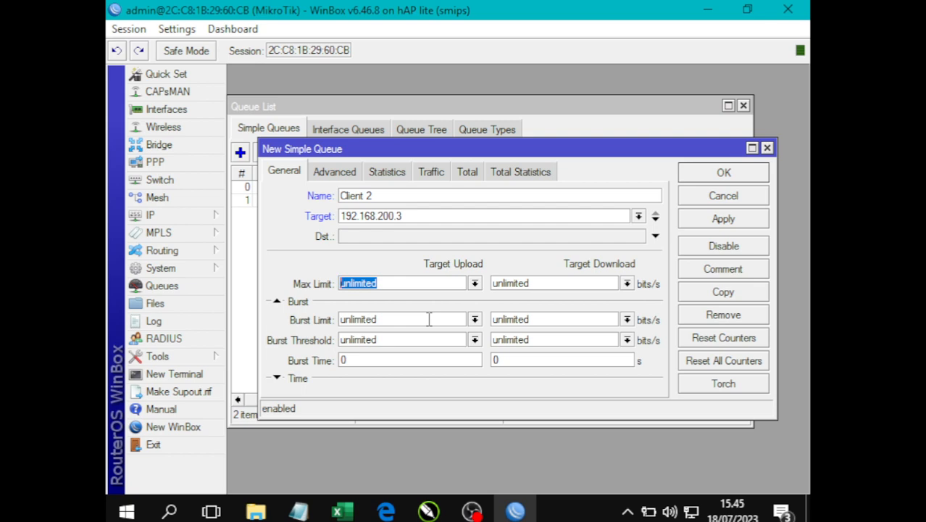
{"action": "type", "text": "8"}
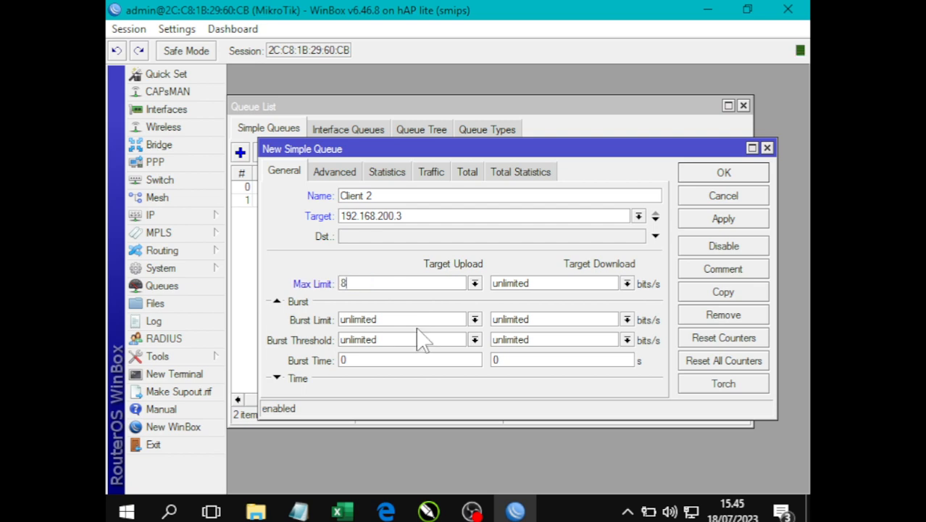
{"action": "type", "text": "40k"}
{"action": "key", "text": "Tab"}
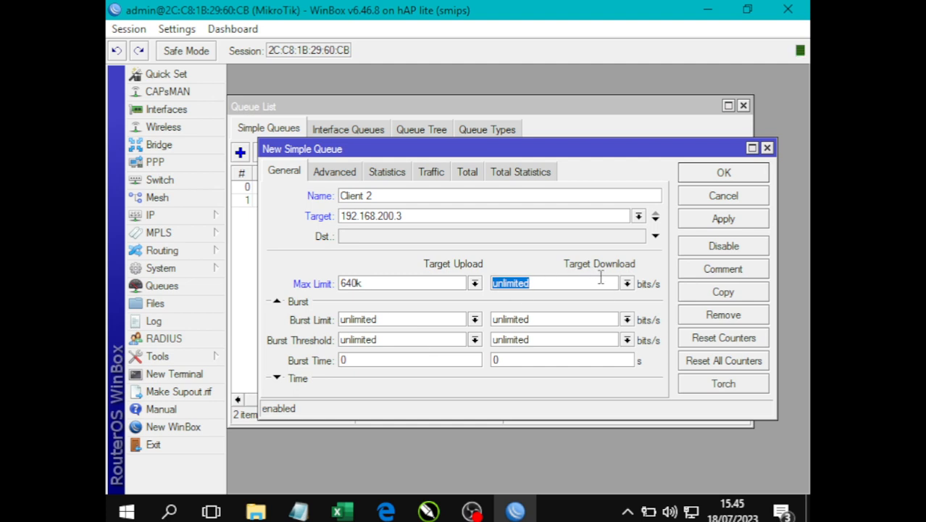
{"action": "type", "text": "2560k"}
Set the Client 2 queue's Limit At to 128k upload and 512k download.
{"action": "left_click", "coordinate": [334, 174]}
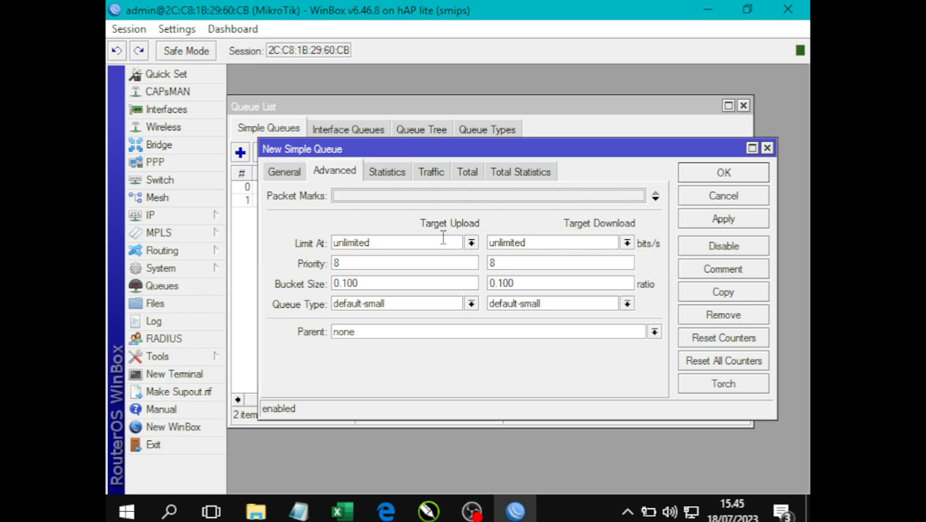
{"action": "double_click", "coordinate": [387, 242]}
{"action": "type", "text": "12"}
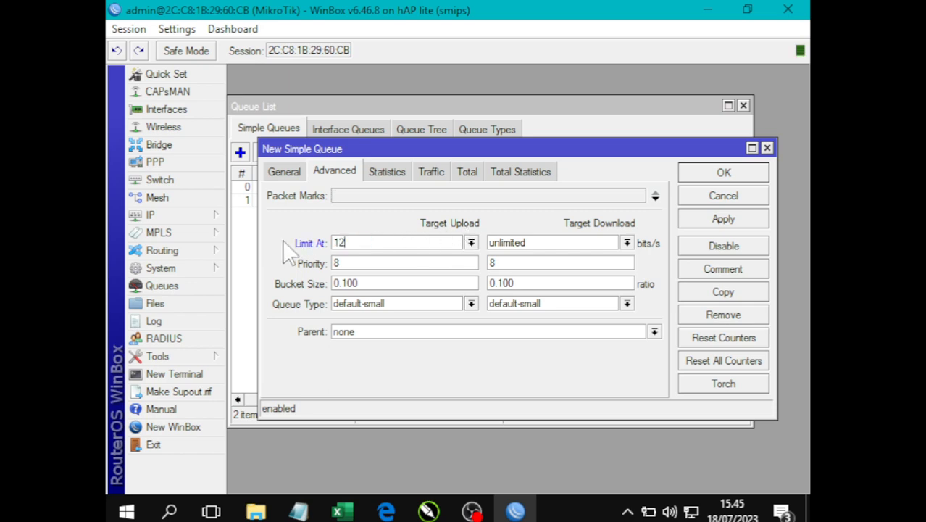
{"action": "type", "text": "8k"}
{"action": "key", "text": "Tab"}
{"action": "type", "text": "512"}
Assign Total Bandwidth as the parent of the Client 2 queue and save the queue.
{"action": "left_click", "coordinate": [361, 336]}
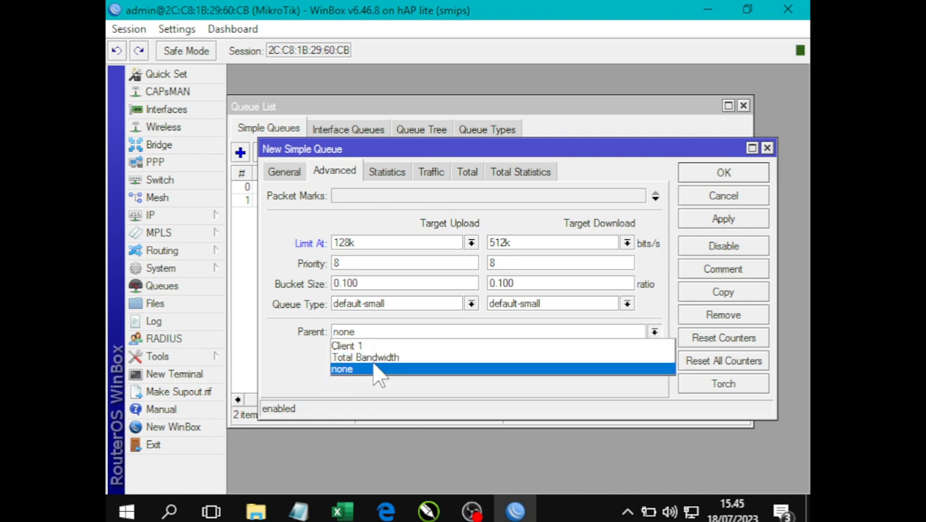
{"action": "left_click", "coordinate": [374, 359]}
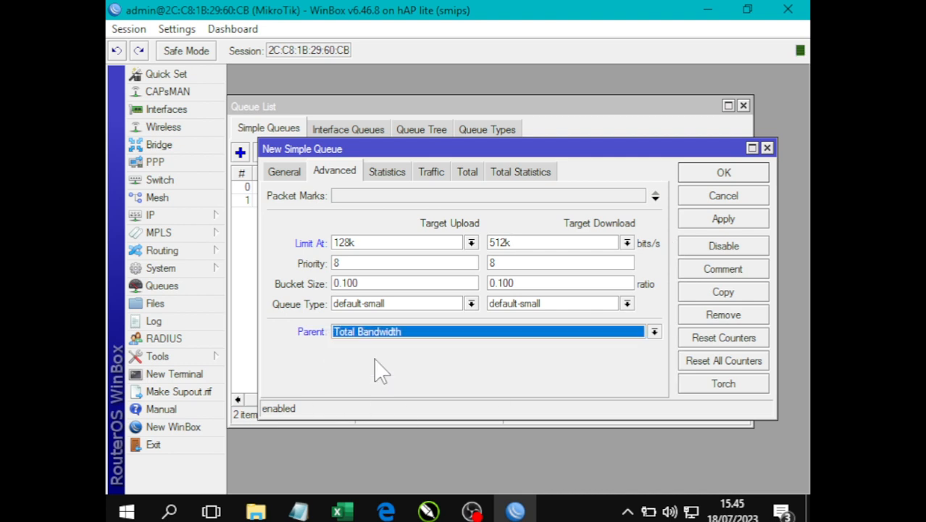
{"action": "left_click", "coordinate": [723, 221]}
{"action": "left_click", "coordinate": [714, 177]}
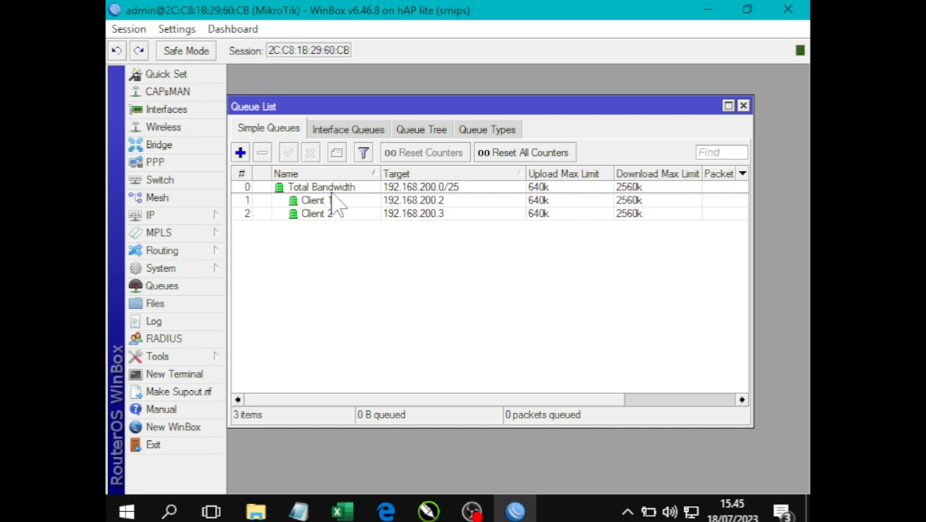
Start a new simple queue named "Client 3" with target 192.168.200.4.
{"action": "left_click", "coordinate": [241, 153]}
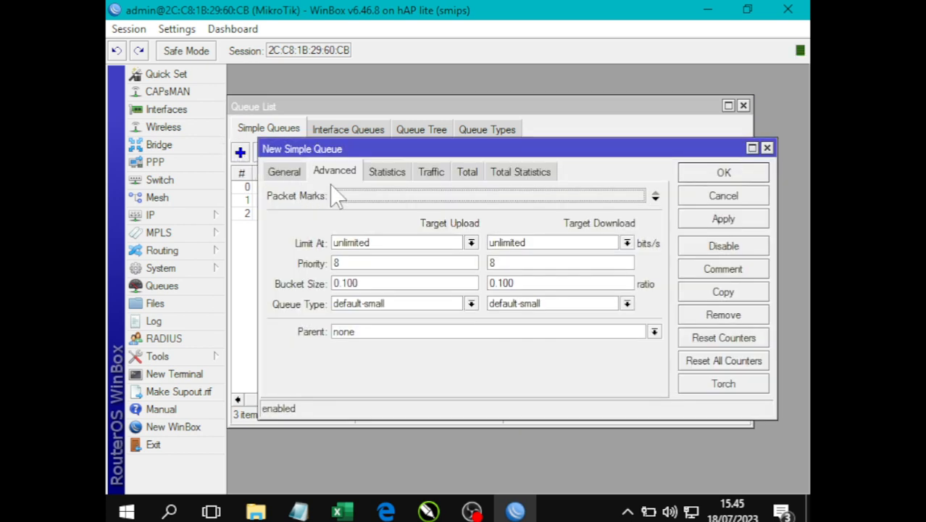
{"action": "left_click", "coordinate": [284, 174]}
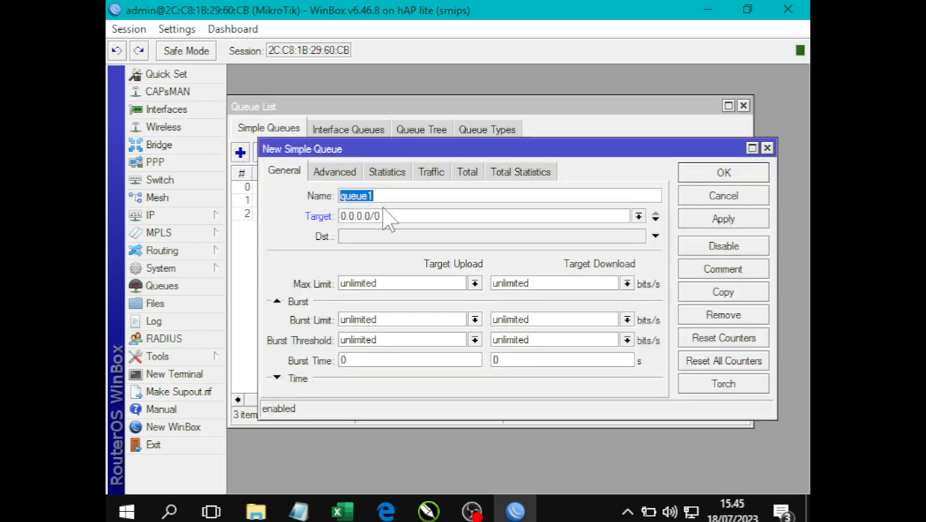
{"action": "type", "text": "Client 3"}
{"action": "key", "text": "Tab"}
{"action": "type", "text": "192.16"}
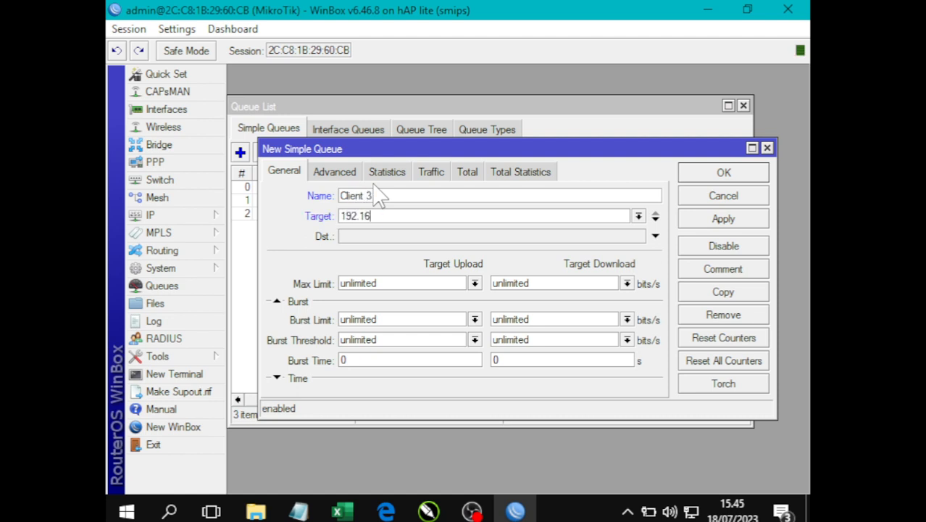
{"action": "type", "text": "8.200.4"}
Check the upload and download Max Limit calculation in the Latihan 7 Bandwidth notes in Notepad, and return to WinBox.
{"action": "left_click", "coordinate": [299, 512]}
{"action": "left_click", "coordinate": [350, 455]}
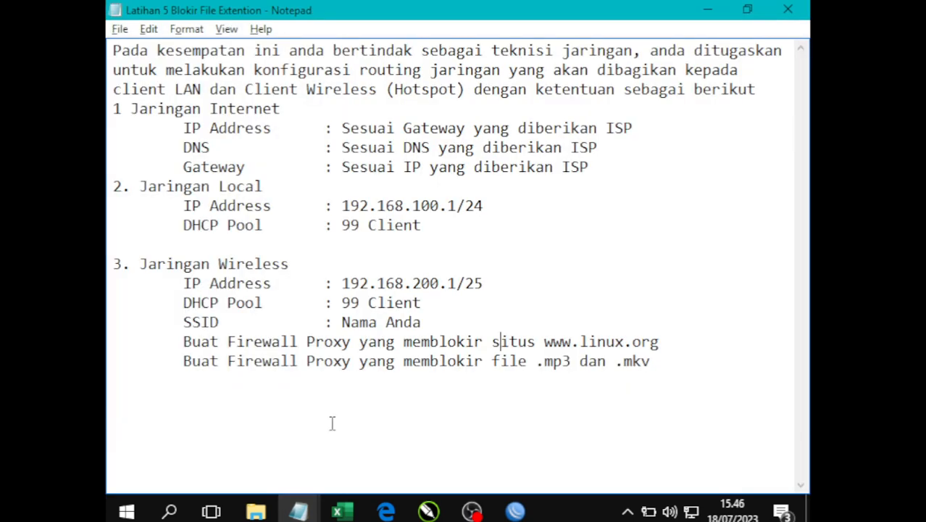
{"action": "left_click", "coordinate": [256, 512]}
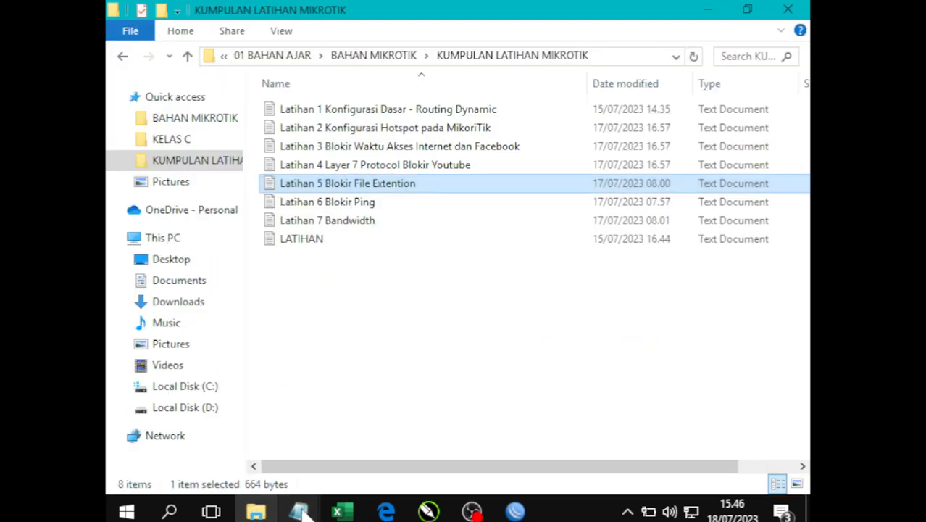
{"action": "left_click", "coordinate": [299, 512]}
{"action": "left_click", "coordinate": [207, 394]}
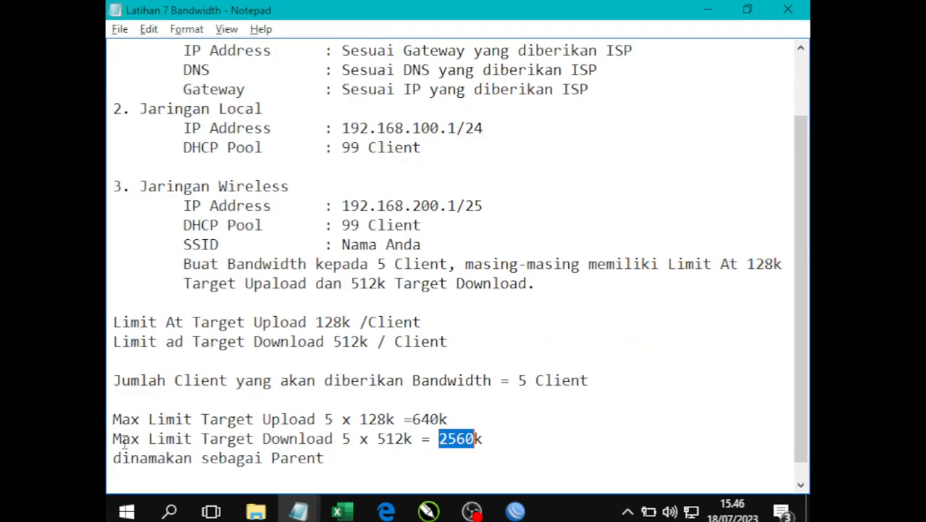
{"action": "left_click_drag", "start_coordinate": [113, 419], "coordinate": [427, 417]}
{"action": "double_click", "coordinate": [428, 419]}
{"action": "key", "text": "alt+Tab"}
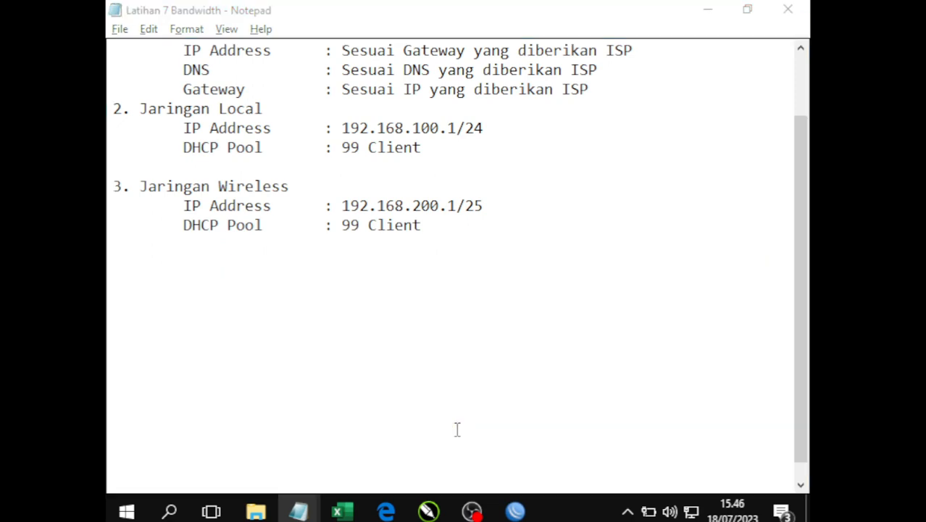
{"action": "key", "text": "alt+Tab"}
{"action": "key", "text": "alt+Tab"}
{"action": "key", "text": "Tab"}
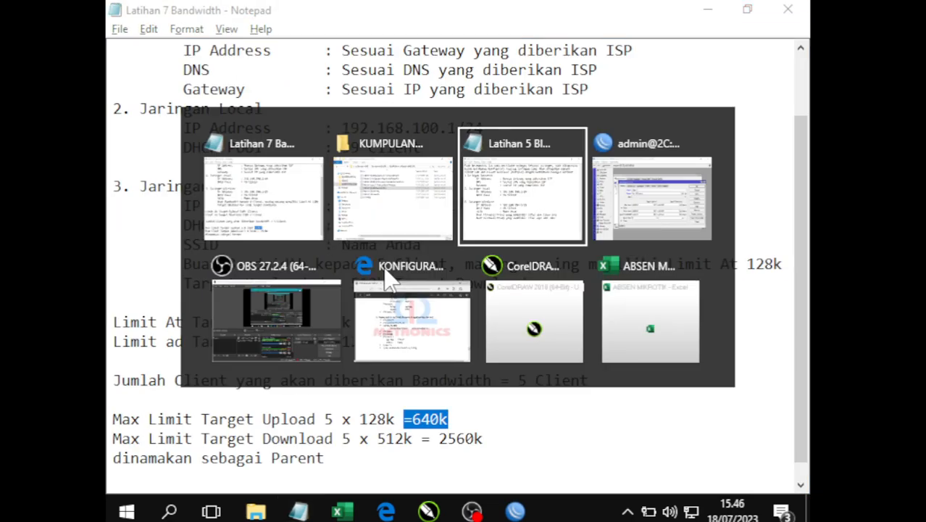
{"action": "key", "text": "alt+Tab"}
{"action": "key", "text": "alt+Tab"}
{"action": "key", "text": "alt+Tab"}
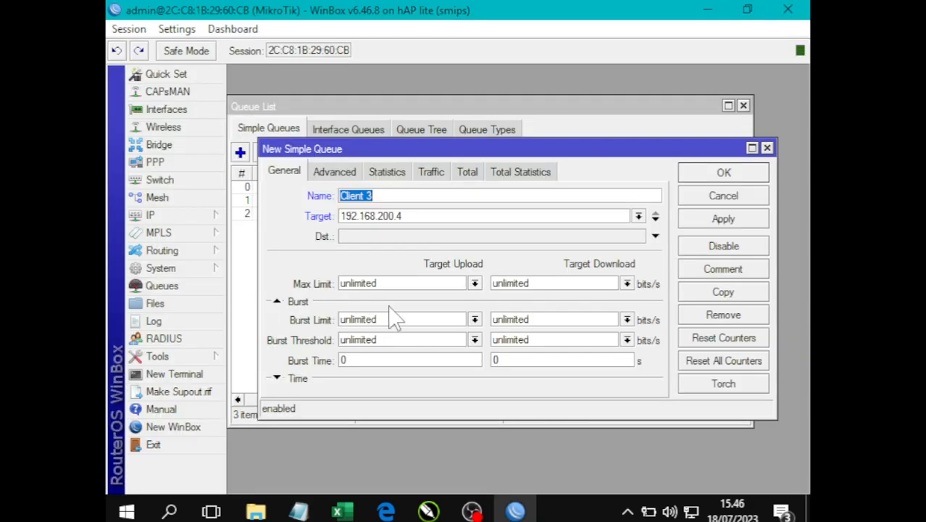
Set the Client 3 queue's Max Limit to 640k upload and 2560k download.
{"action": "double_click", "coordinate": [362, 282]}
{"action": "type", "text": "64"}
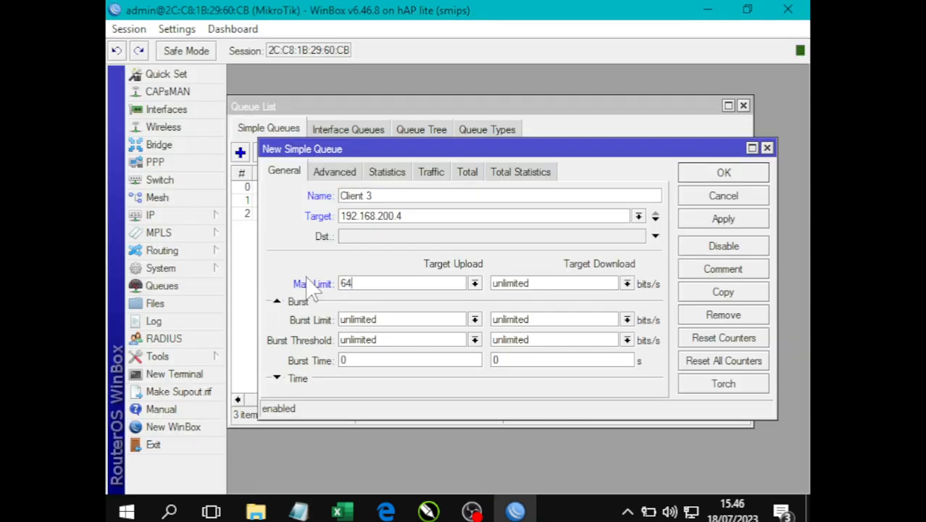
{"action": "type", "text": "0k"}
{"action": "key", "text": "Tab"}
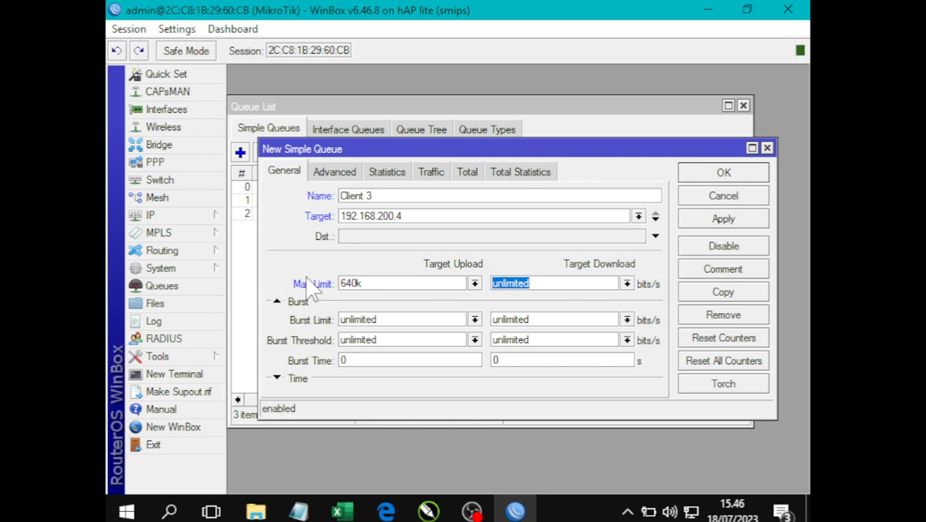
{"action": "type", "text": "2560k"}
Set the Client 3 queue's Limit At to 128k upload and 512k download, and save the queue.
{"action": "left_click", "coordinate": [335, 172]}
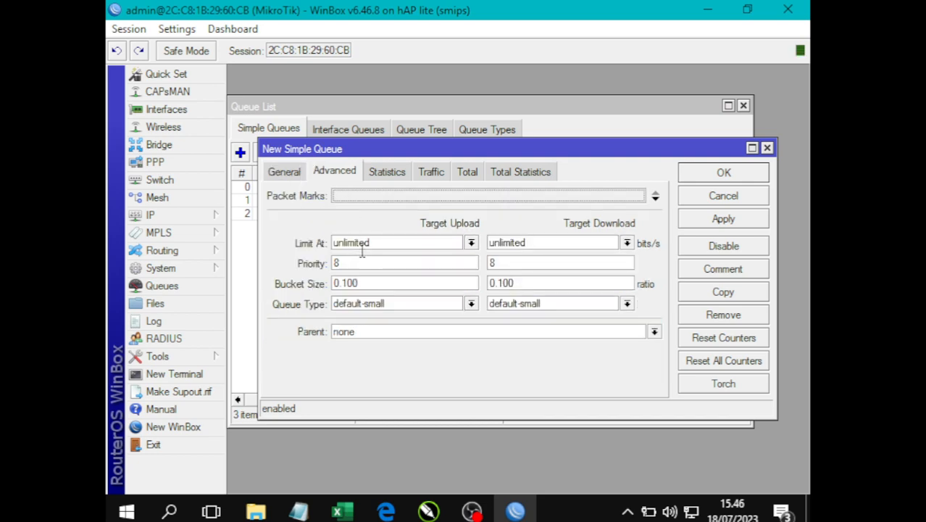
{"action": "double_click", "coordinate": [388, 240]}
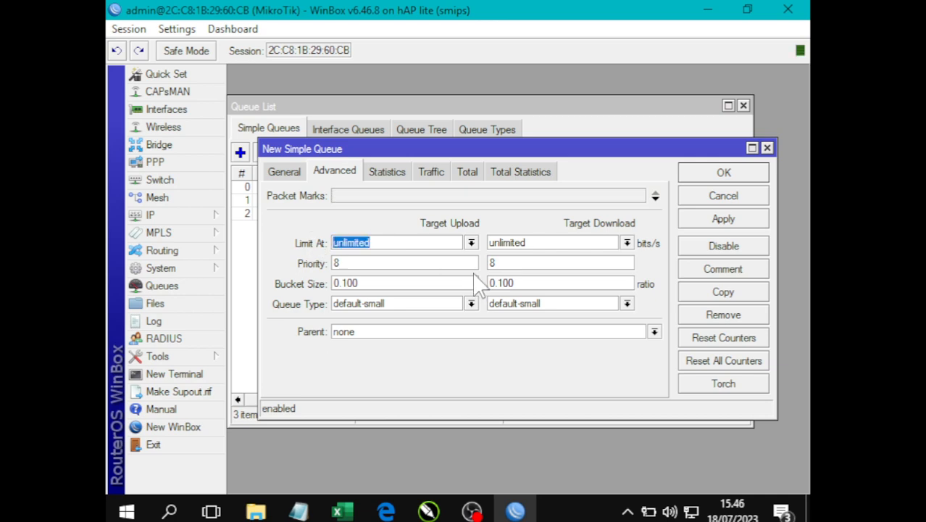
{"action": "type", "text": "128k"}
{"action": "key", "text": "Tab"}
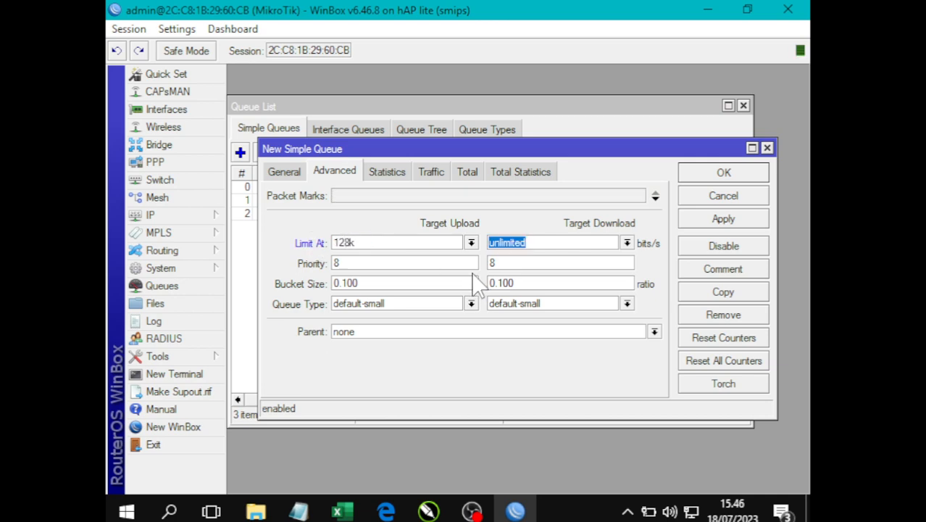
{"action": "type", "text": "512k"}
{"action": "left_click", "coordinate": [723, 218]}
{"action": "left_click", "coordinate": [723, 173]}
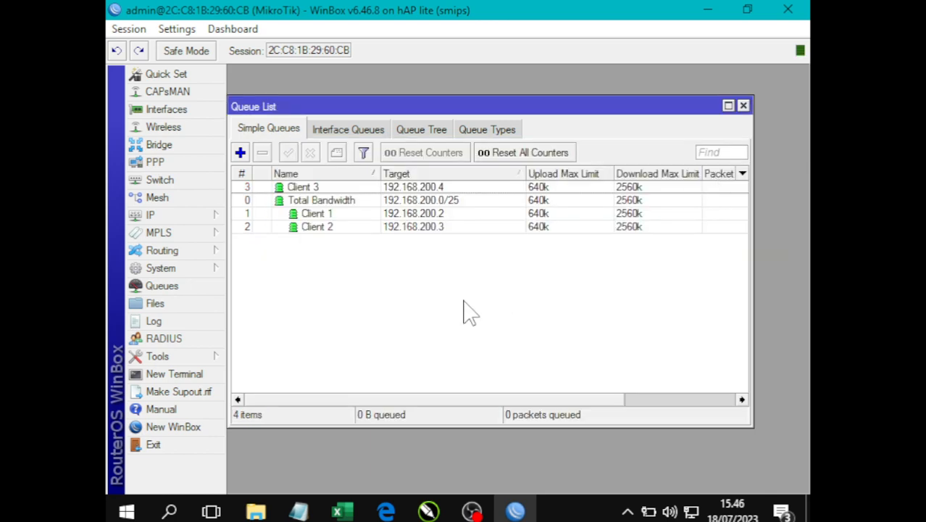
Reopen the Client 3 queue, assign Total Bandwidth as its parent and save it.
{"action": "left_click", "coordinate": [312, 191]}
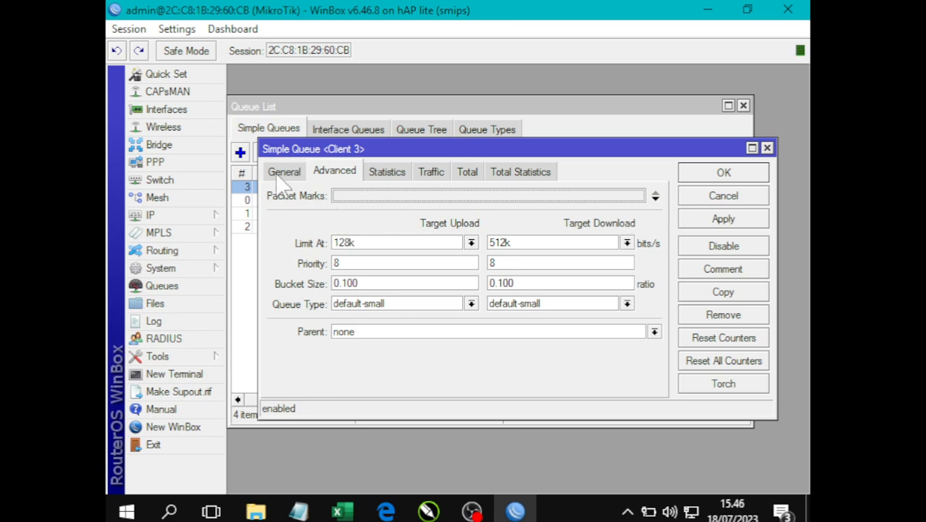
{"action": "left_click", "coordinate": [352, 331]}
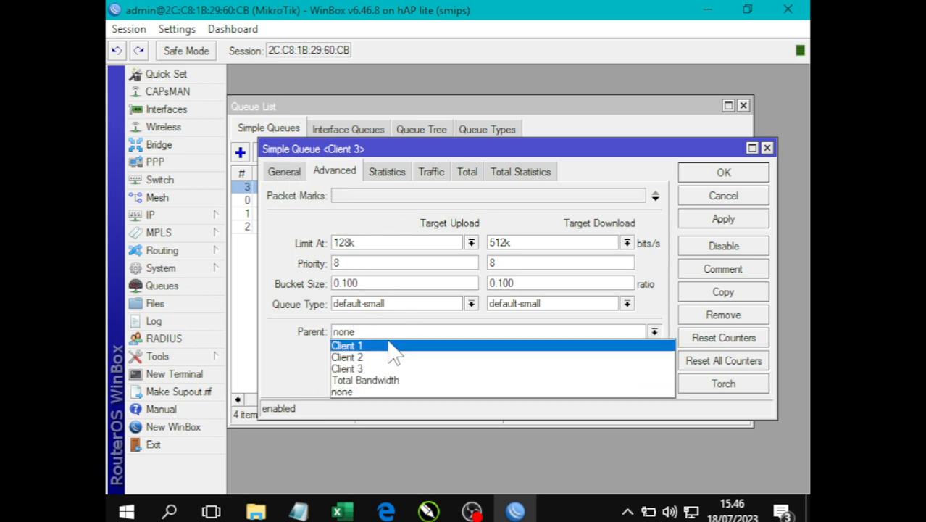
{"action": "left_click", "coordinate": [372, 380]}
{"action": "left_click", "coordinate": [723, 220]}
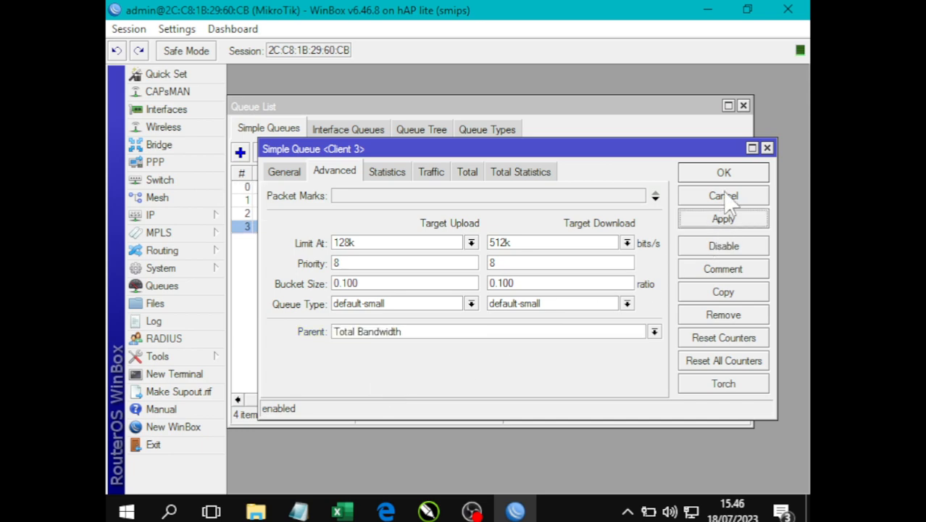
{"action": "left_click", "coordinate": [724, 173]}
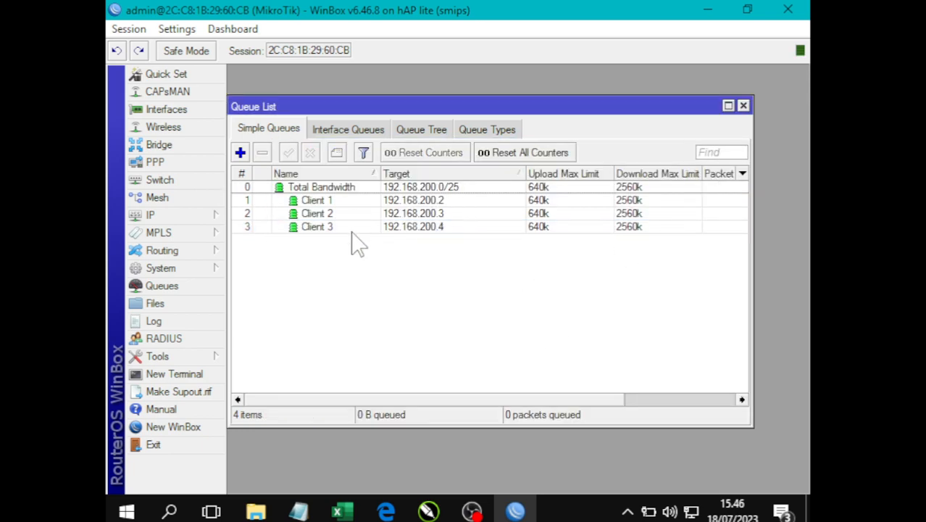
Copy the Client 3 queue to a new queue named "Client 4" with target 192.168.200.5 and apply it.
{"action": "double_click", "coordinate": [354, 229]}
{"action": "left_click", "coordinate": [286, 173]}
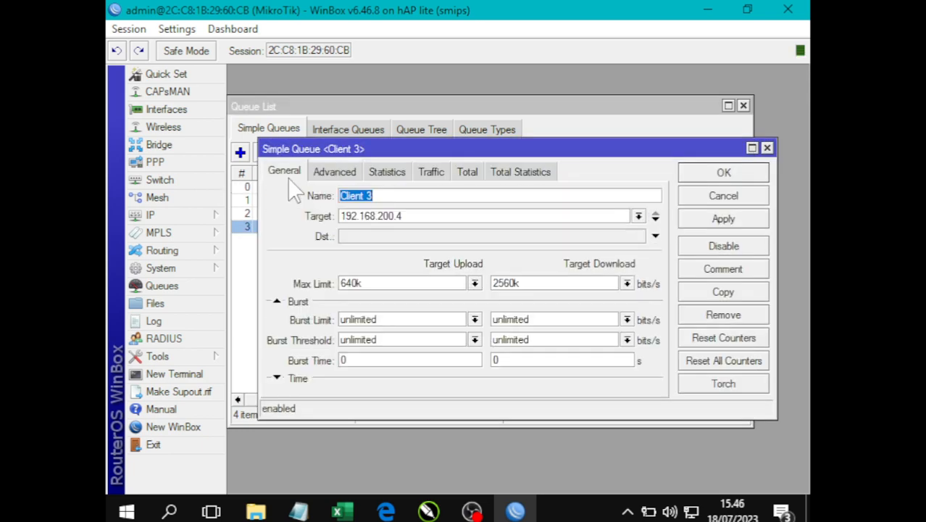
{"action": "left_click", "coordinate": [723, 293]}
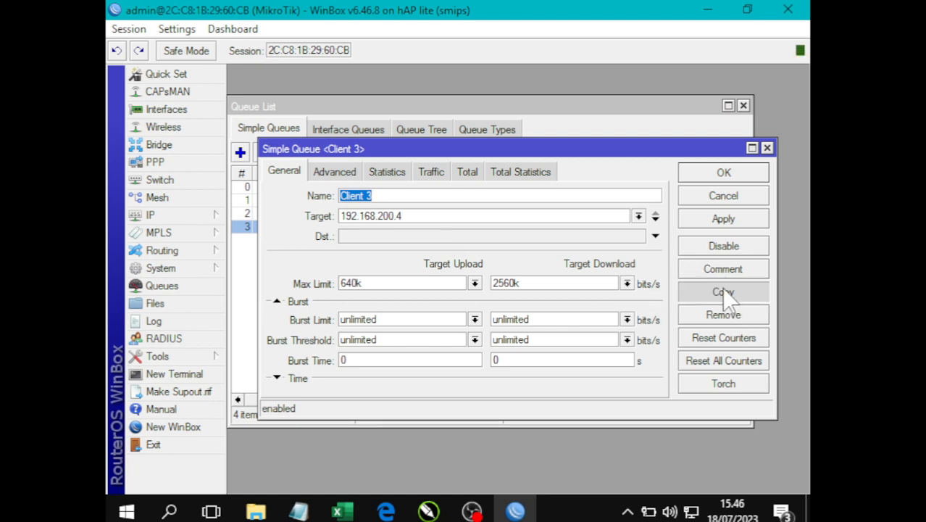
{"action": "left_click", "coordinate": [304, 191]}
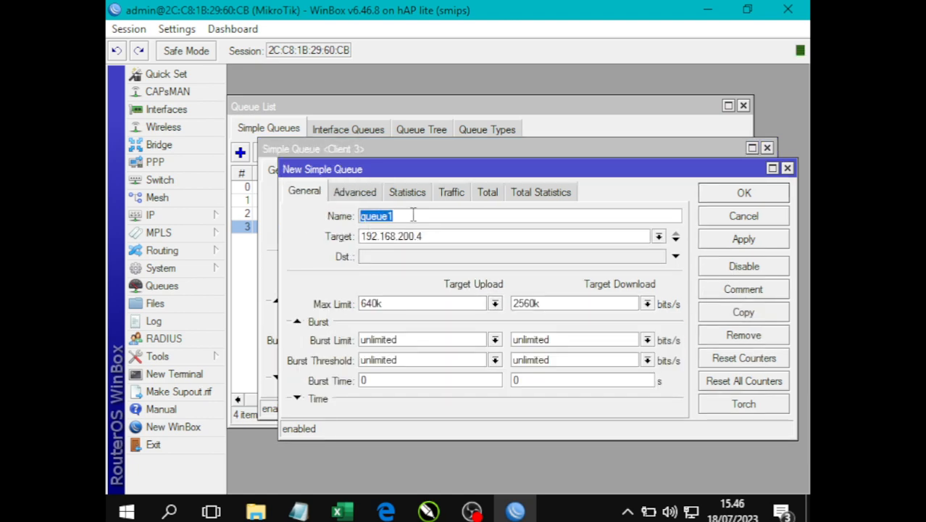
{"action": "type", "text": "Client 4"}
{"action": "key", "text": "Tab"}
{"action": "key", "text": "End"}
{"action": "key", "text": "BackSpace"}
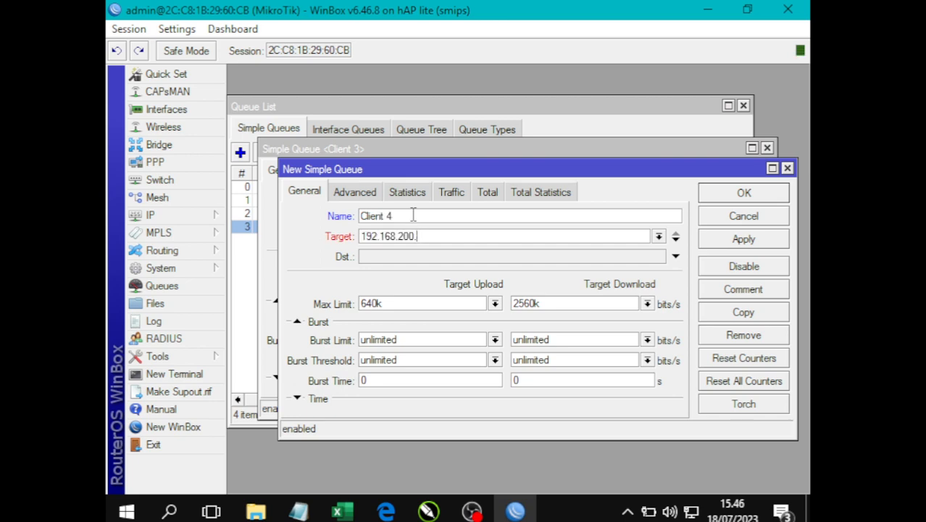
{"action": "type", "text": "5"}
{"action": "left_click", "coordinate": [744, 238]}
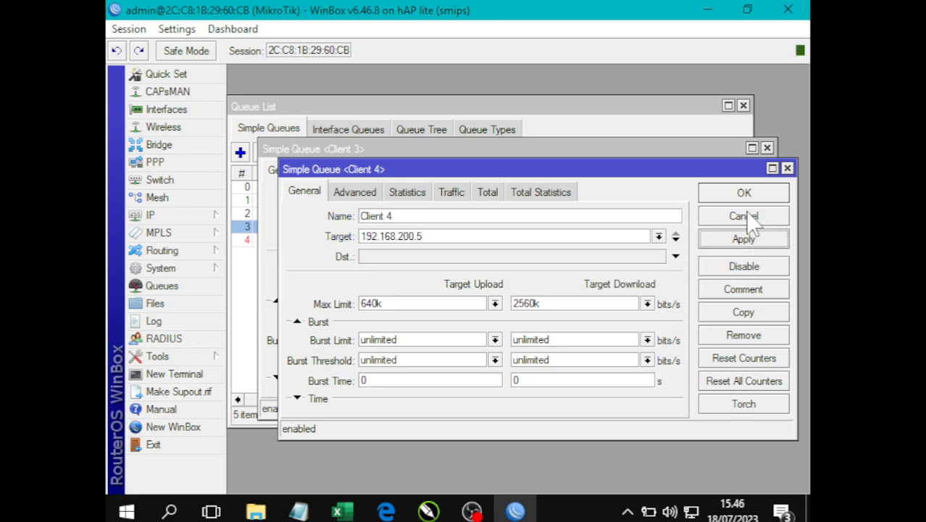
Copy the Client 4 queue to a new queue named "Client 5" with target 192.168.200.6 and apply it.
{"action": "left_click", "coordinate": [707, 311]}
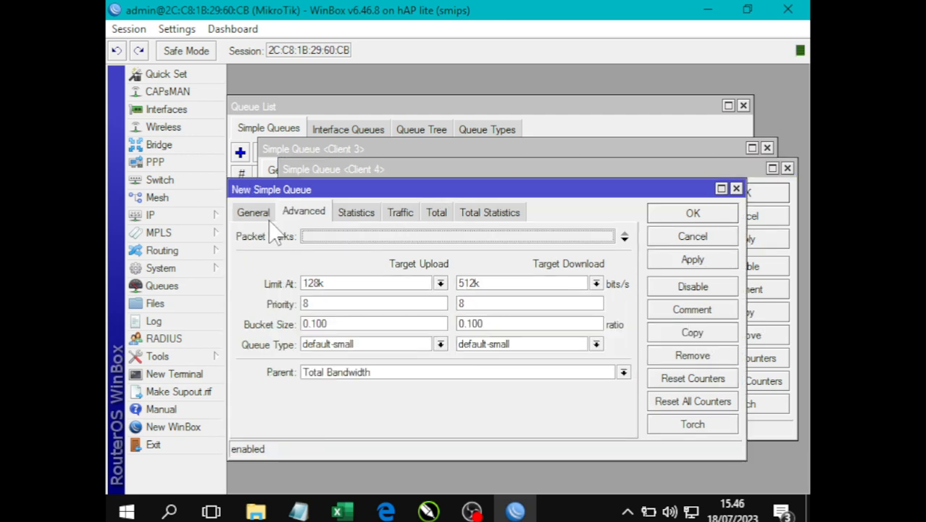
{"action": "type", "text": "Cli"}
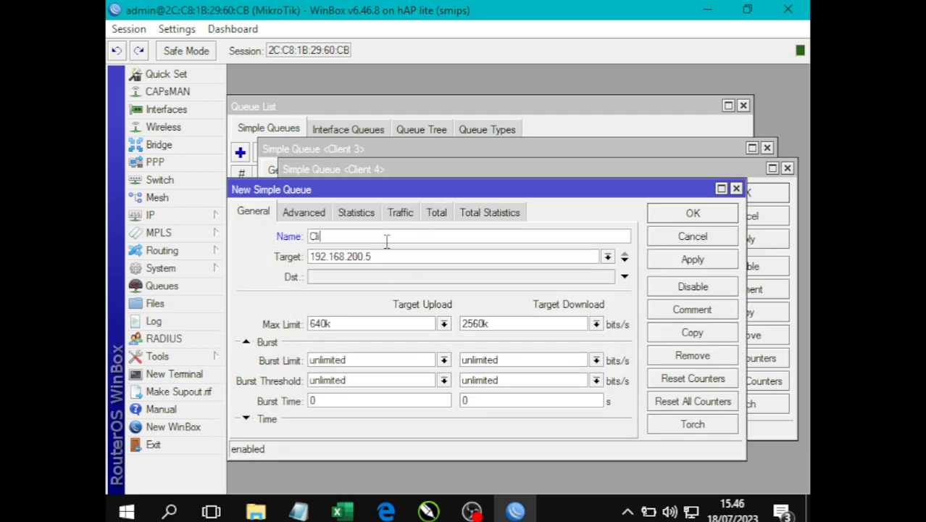
{"action": "type", "text": "ent 4"}
{"action": "key", "text": "BackSpace"}
{"action": "type", "text": "5"}
{"action": "key", "text": "Tab"}
{"action": "key", "text": "Right"}
{"action": "key", "text": "BackSpace"}
{"action": "type", "text": "6"}
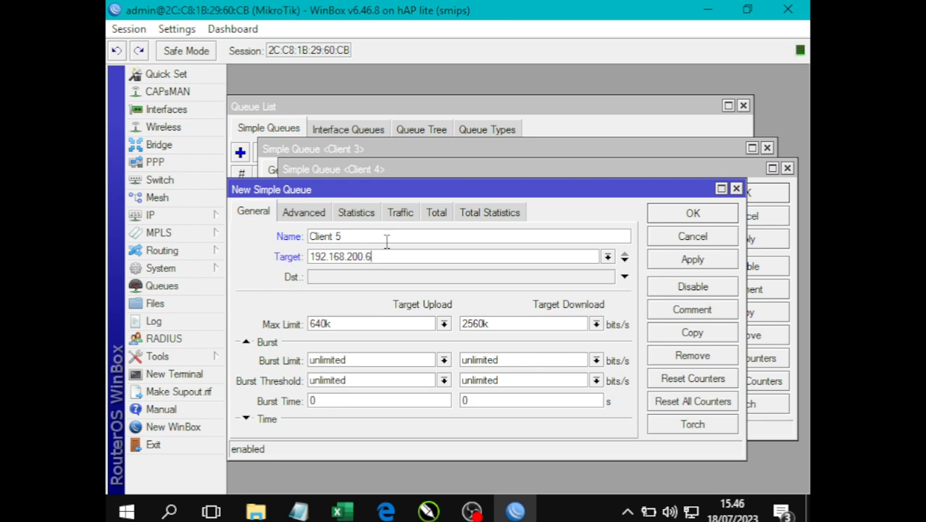
{"action": "left_click", "coordinate": [714, 260]}
Close the open Client 5, Client 4 and Client 3 queue windows to return to the simple queue list.
{"action": "left_click", "coordinate": [701, 229]}
{"action": "left_click", "coordinate": [739, 216]}
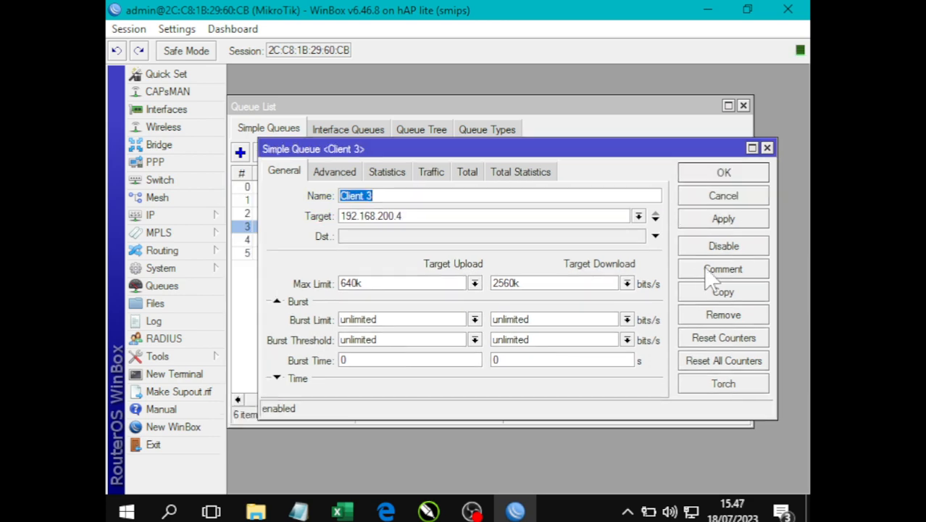
{"action": "left_click", "coordinate": [721, 173]}
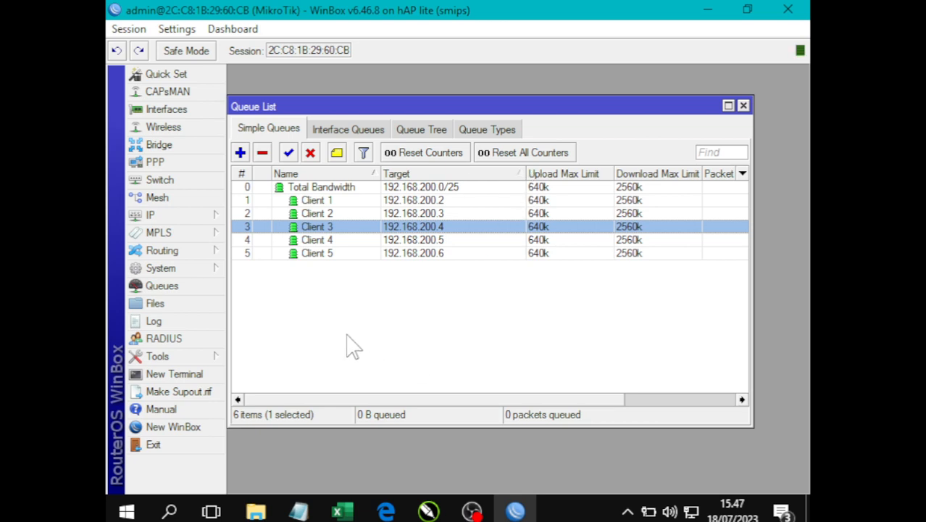
{"action": "left_click", "coordinate": [478, 512]}
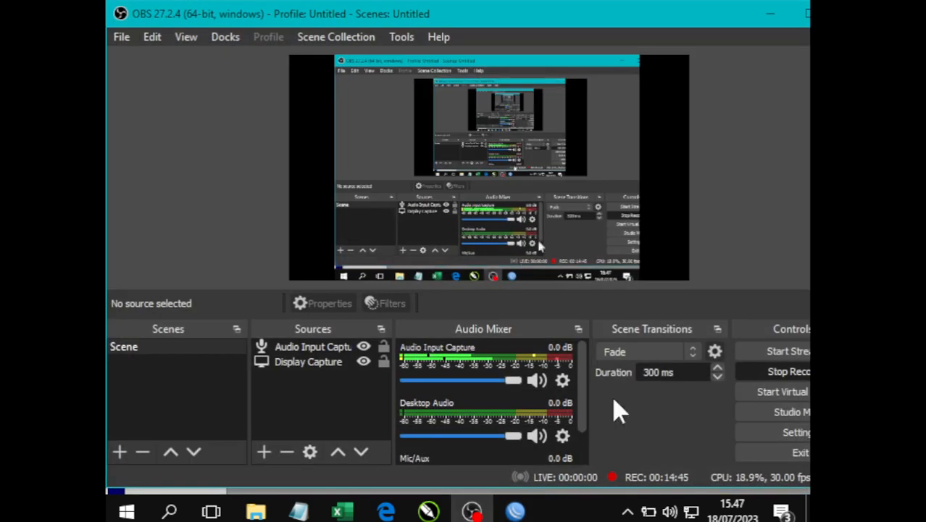